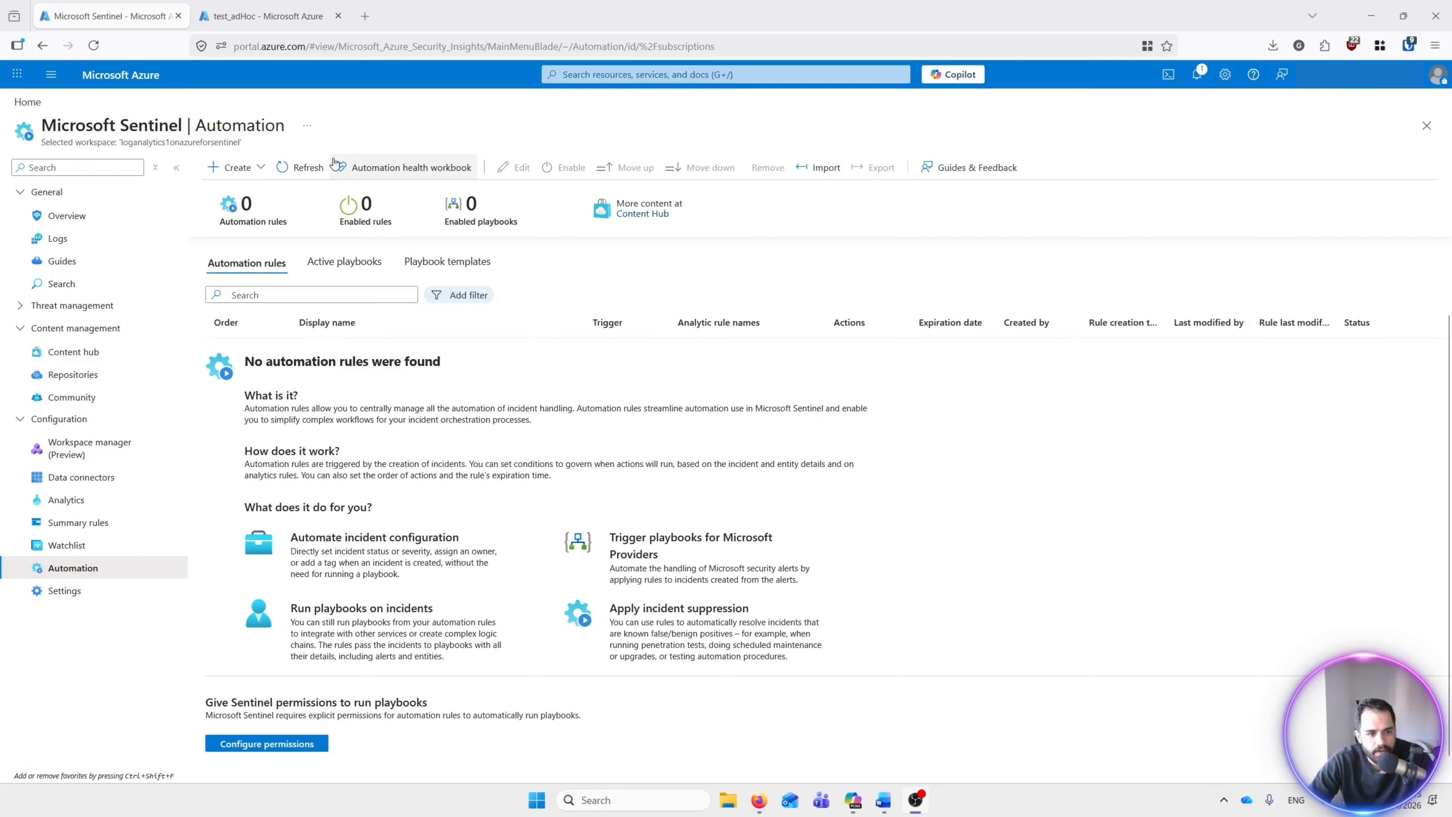
Step: On the Sentinel Automation page, open the Create menu to add a new item
{"action": "left_click", "coordinate": [268, 172]}
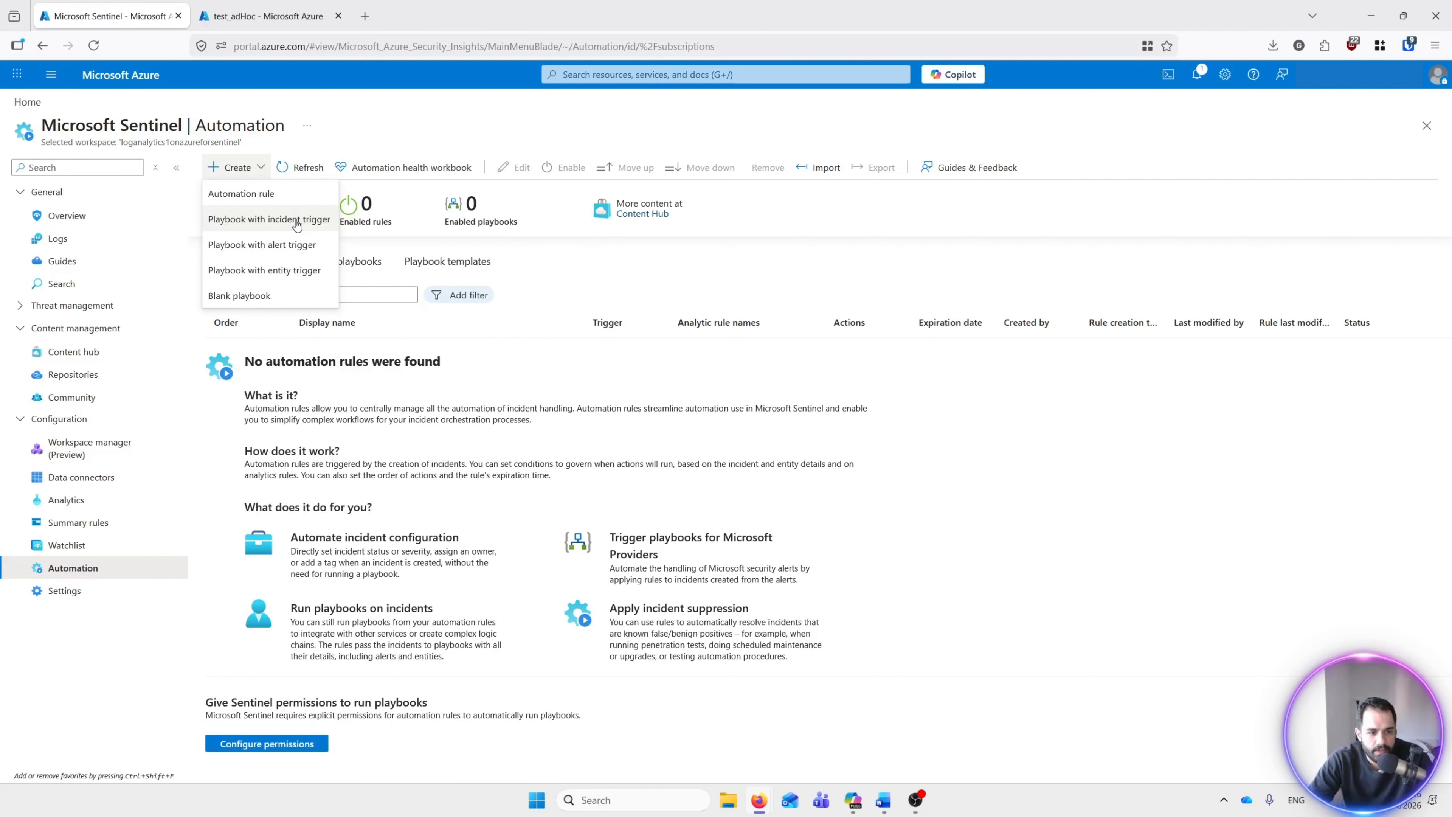
Step: Start a new playbook with an incident trigger
{"action": "left_click", "coordinate": [269, 222]}
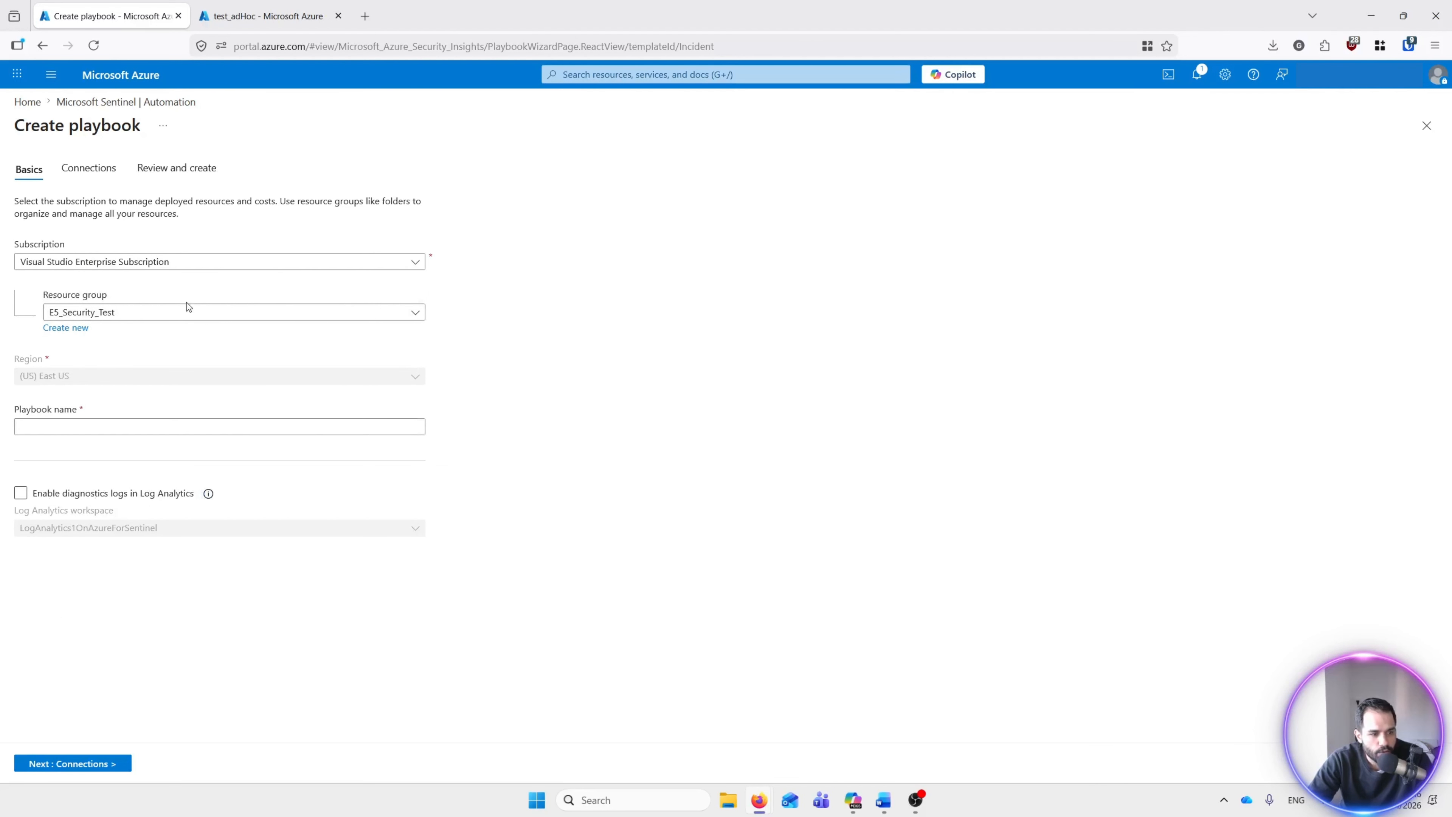
Step: Place the playbook in resource group test_adHoc, name it platbook1testgoli, and continue to Connections
{"action": "left_click", "coordinate": [129, 314]}
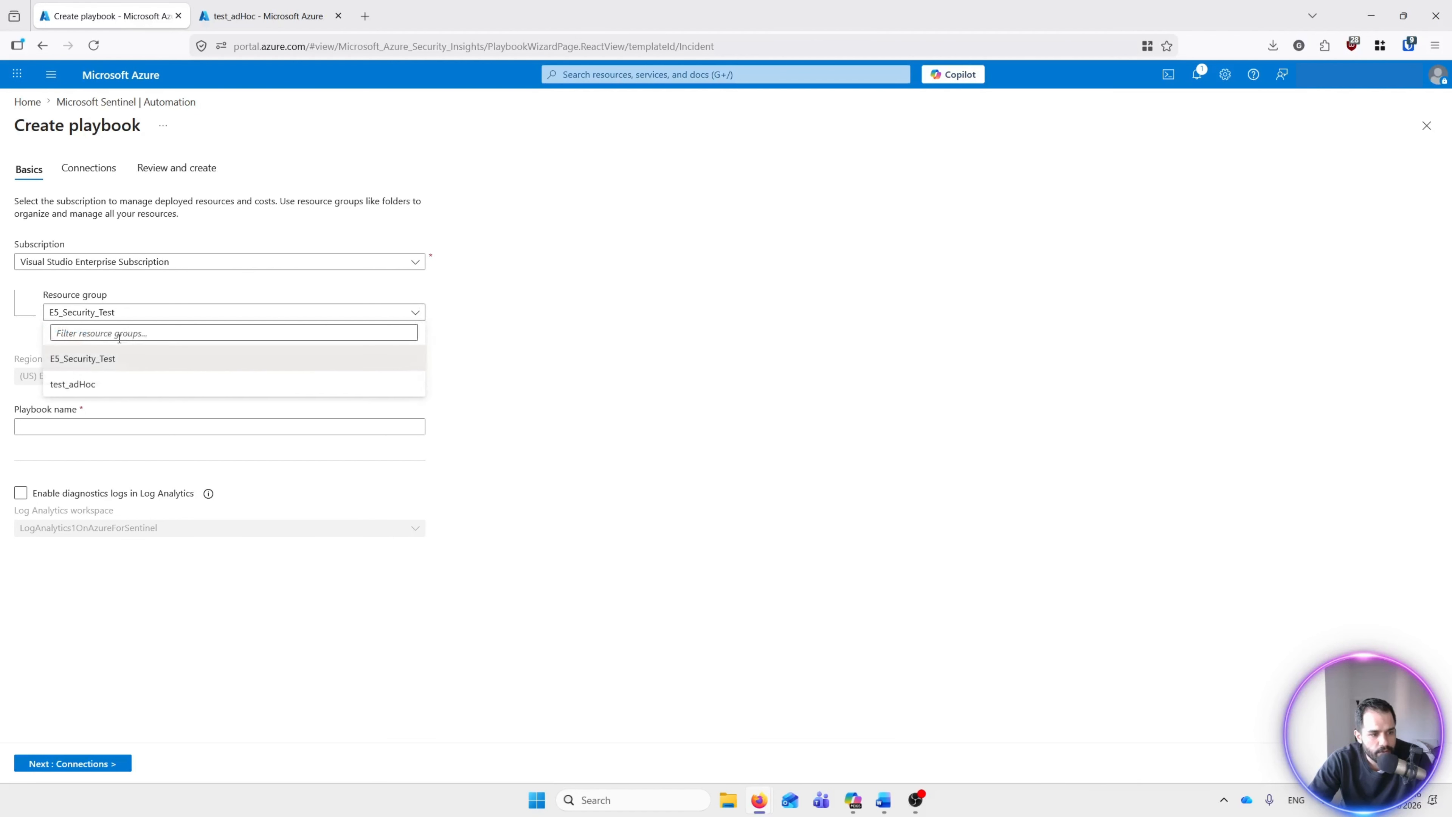
{"action": "left_click", "coordinate": [90, 381]}
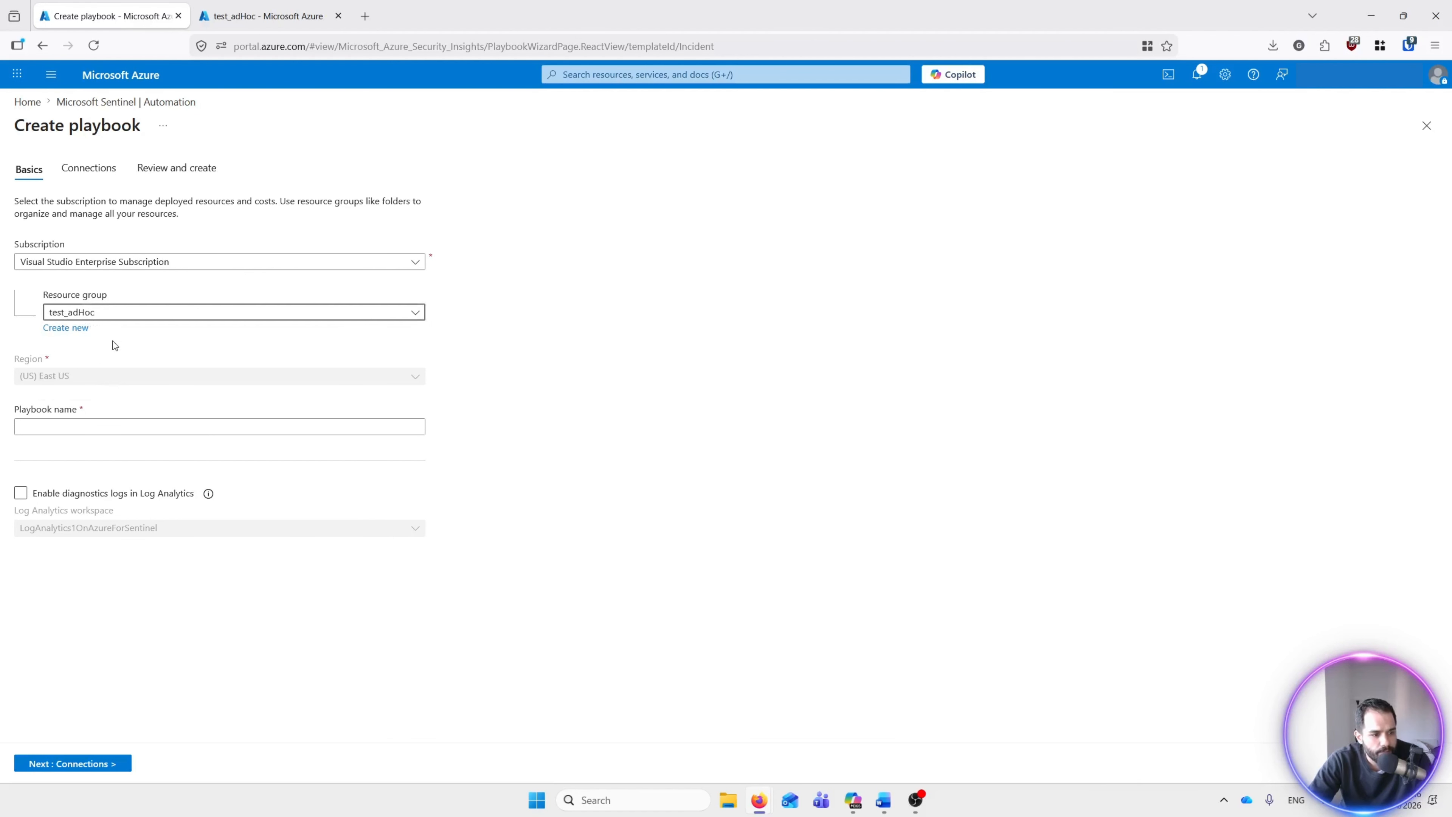
{"action": "left_click", "coordinate": [146, 427]}
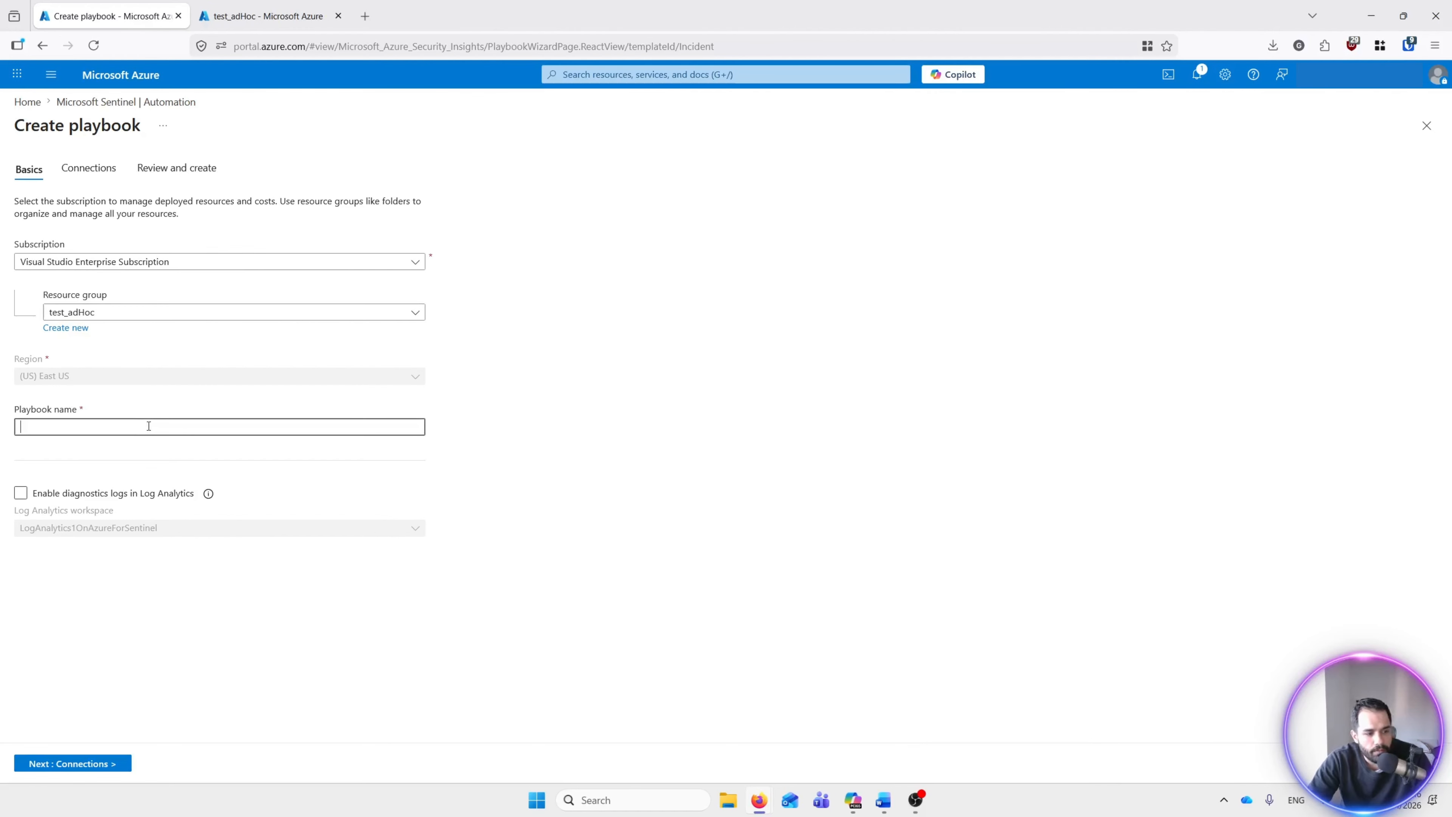
{"action": "type", "text": "pls"}
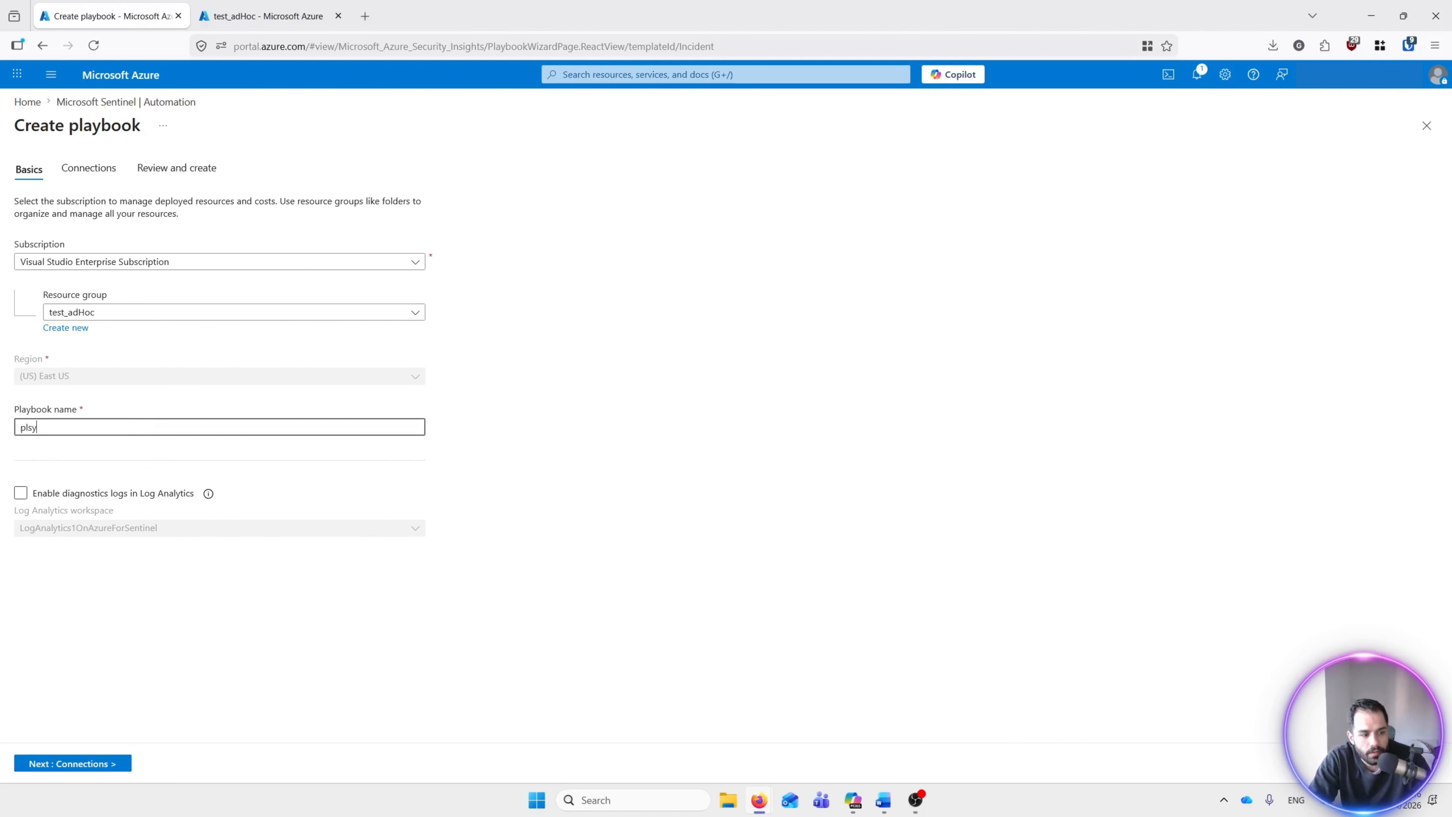
{"action": "key", "text": "BackSpace"}
{"action": "type", "text": "atb"}
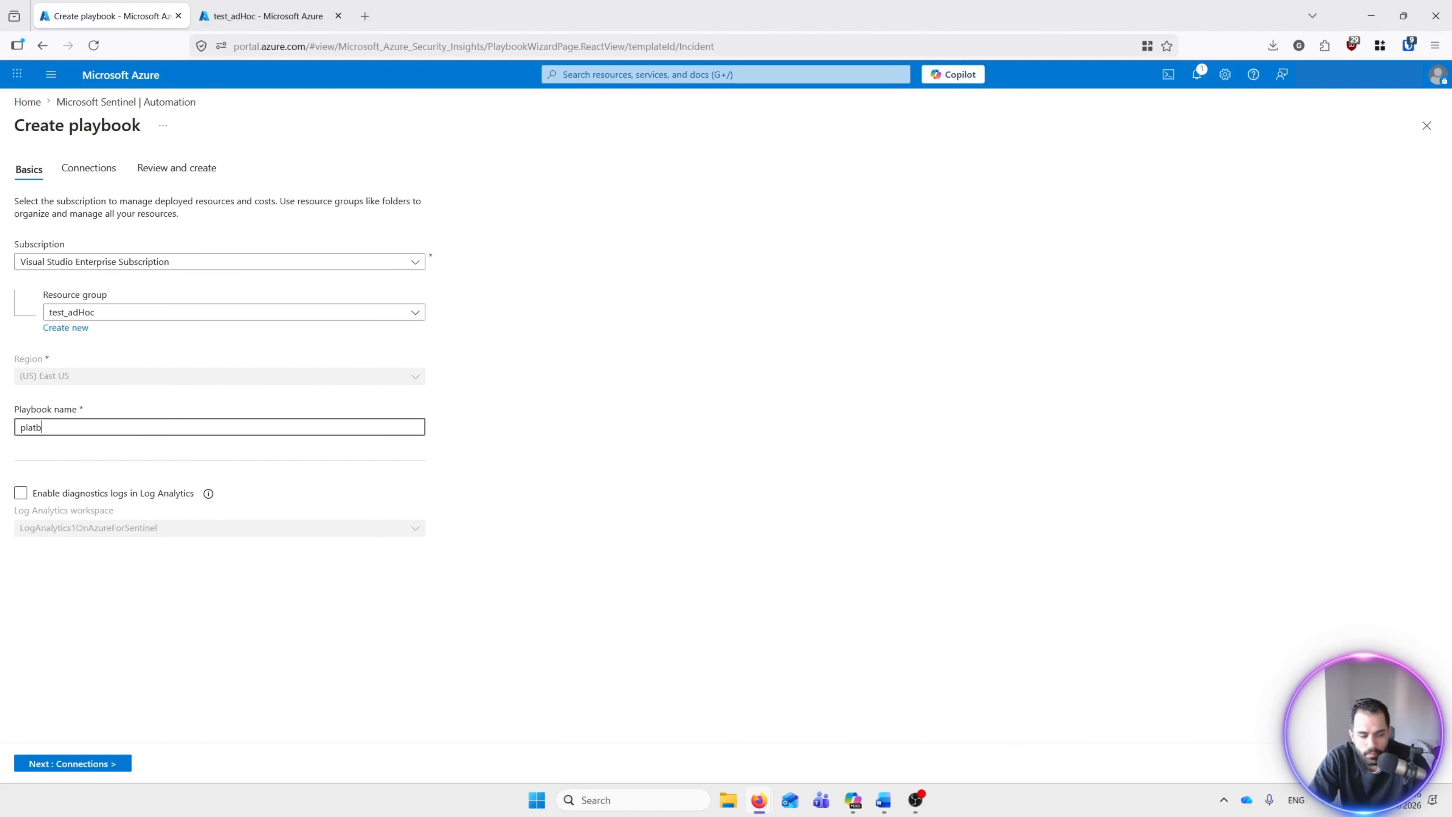
{"action": "type", "text": "ook1test"}
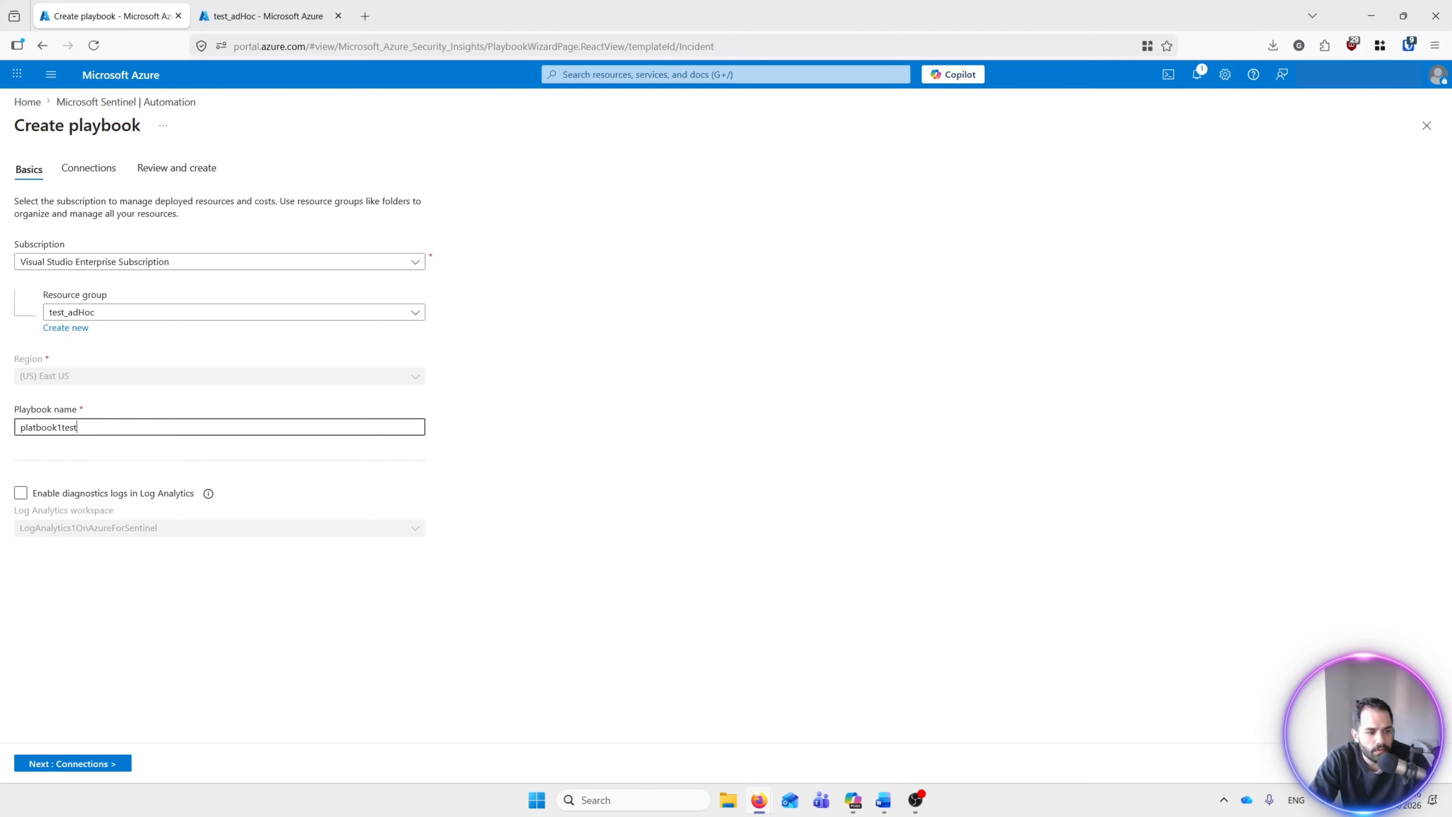
{"action": "type", "text": "goli"}
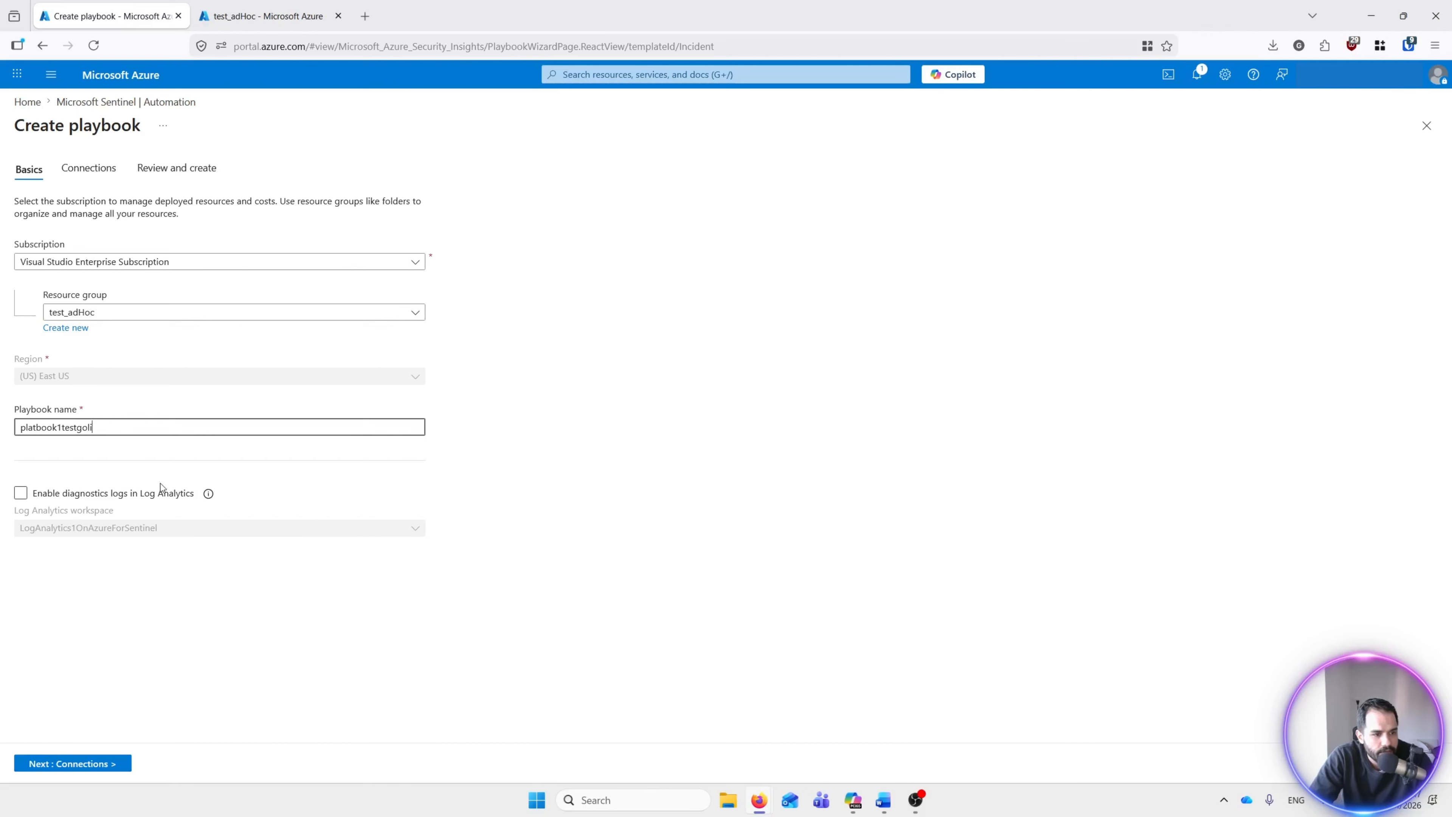
{"action": "left_click", "coordinate": [101, 765]}
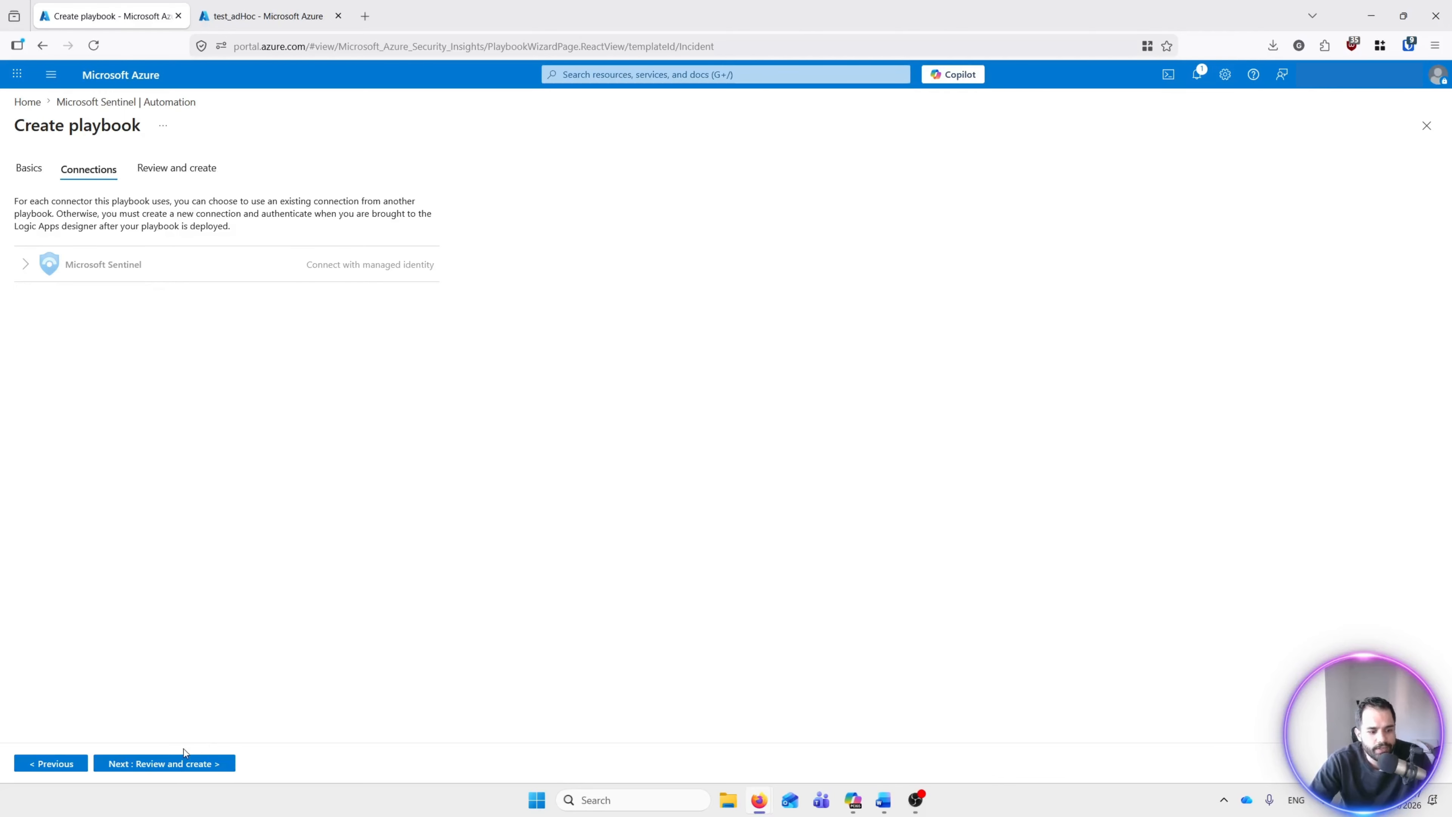
Step: Review and create the playbook so it deploys and opens in the Logic app designer
{"action": "left_click", "coordinate": [146, 772]}
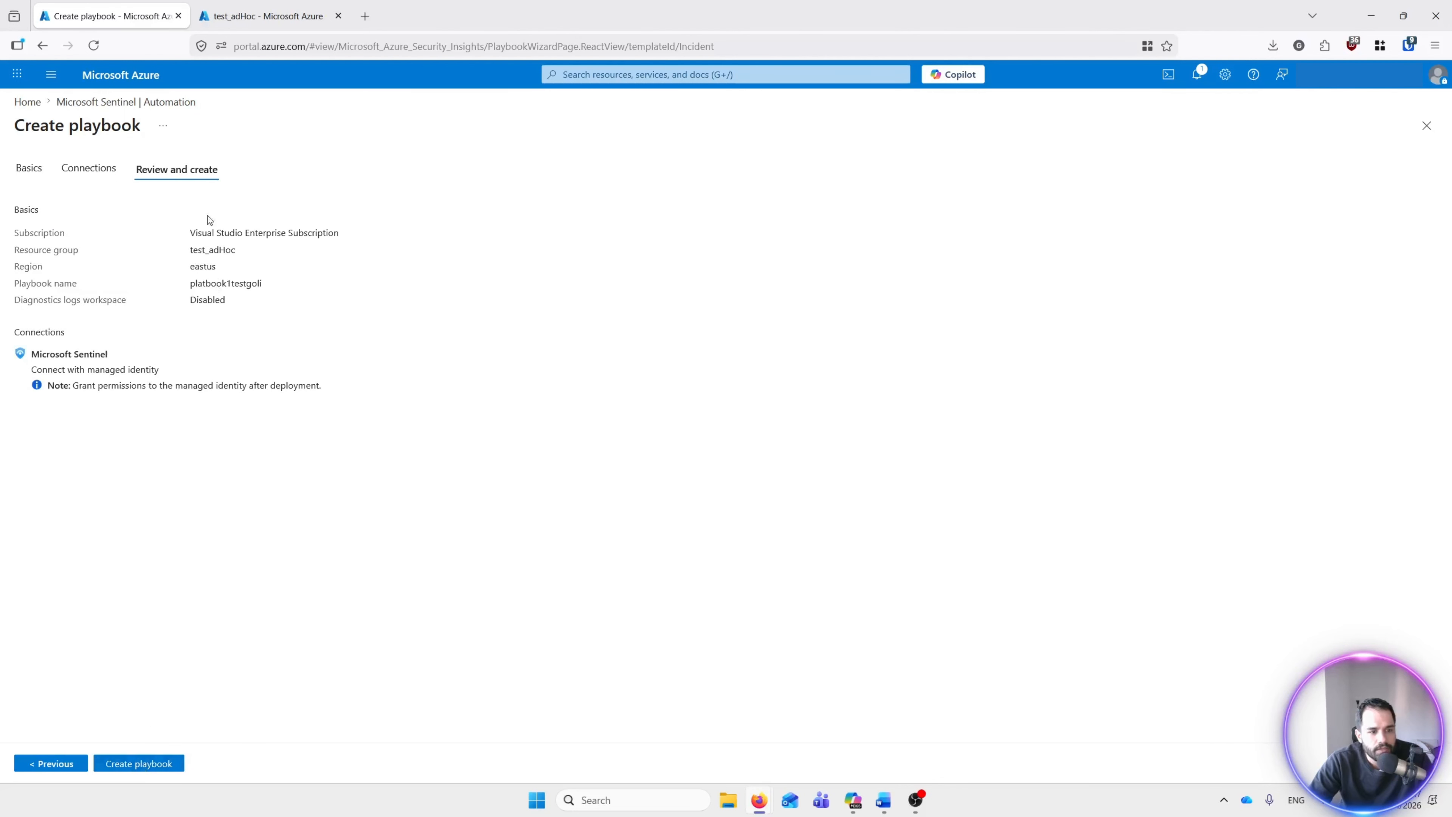
{"action": "left_click", "coordinate": [143, 768]}
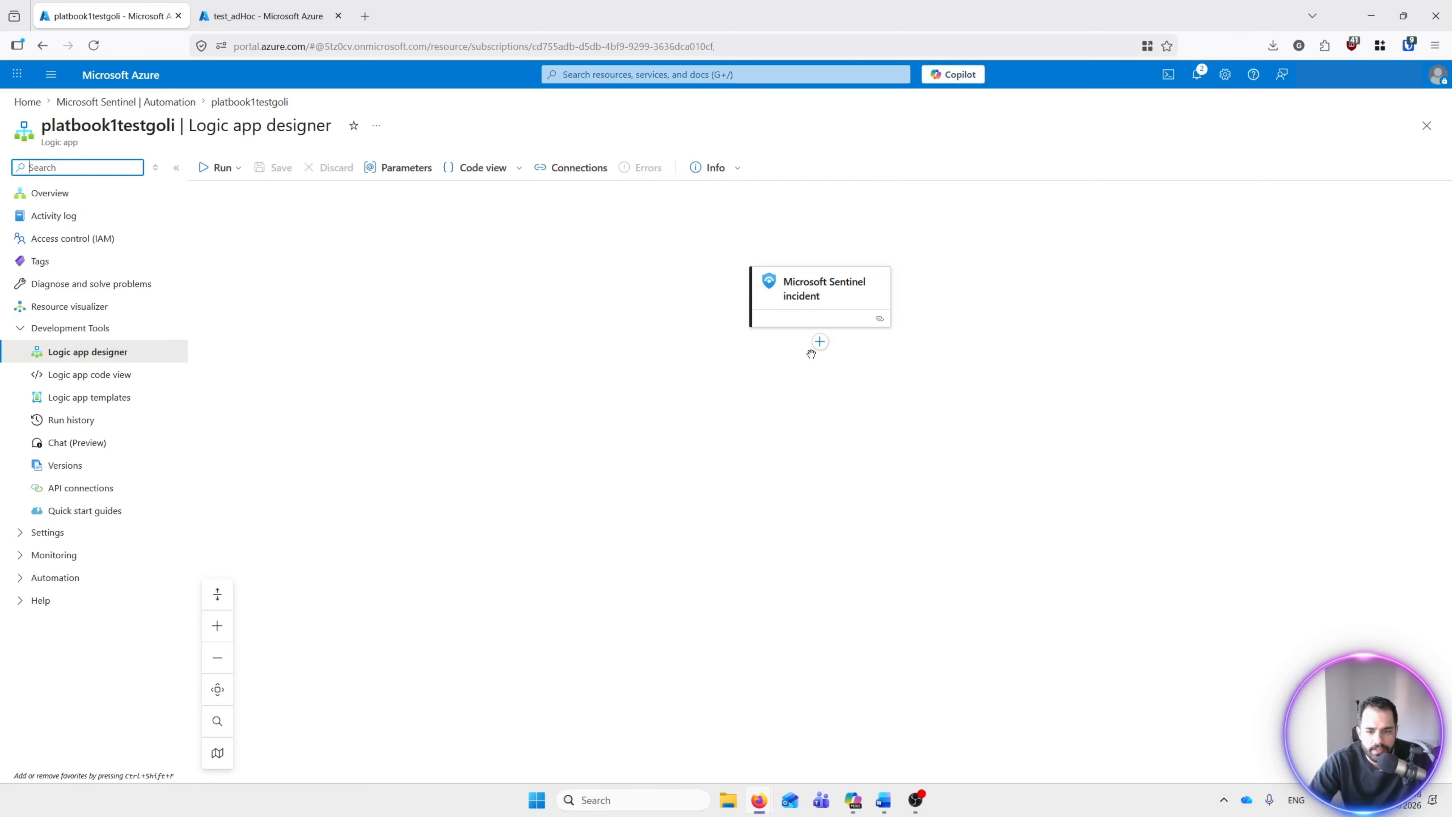
Step: Add an Outlook.com 'Send an email (V2)' action after the incident trigger
{"action": "left_click", "coordinate": [819, 342]}
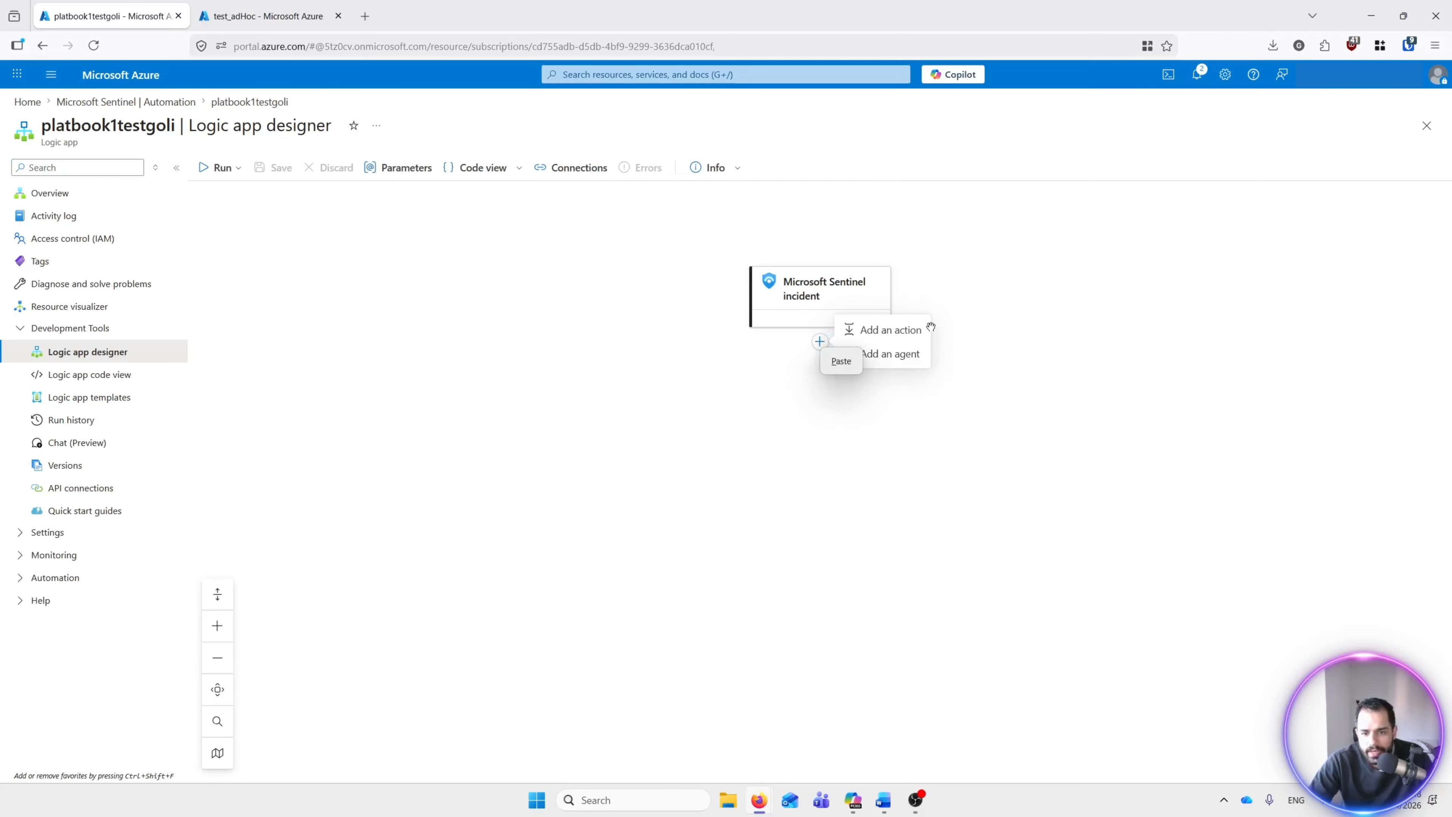
{"action": "left_click", "coordinate": [882, 339]}
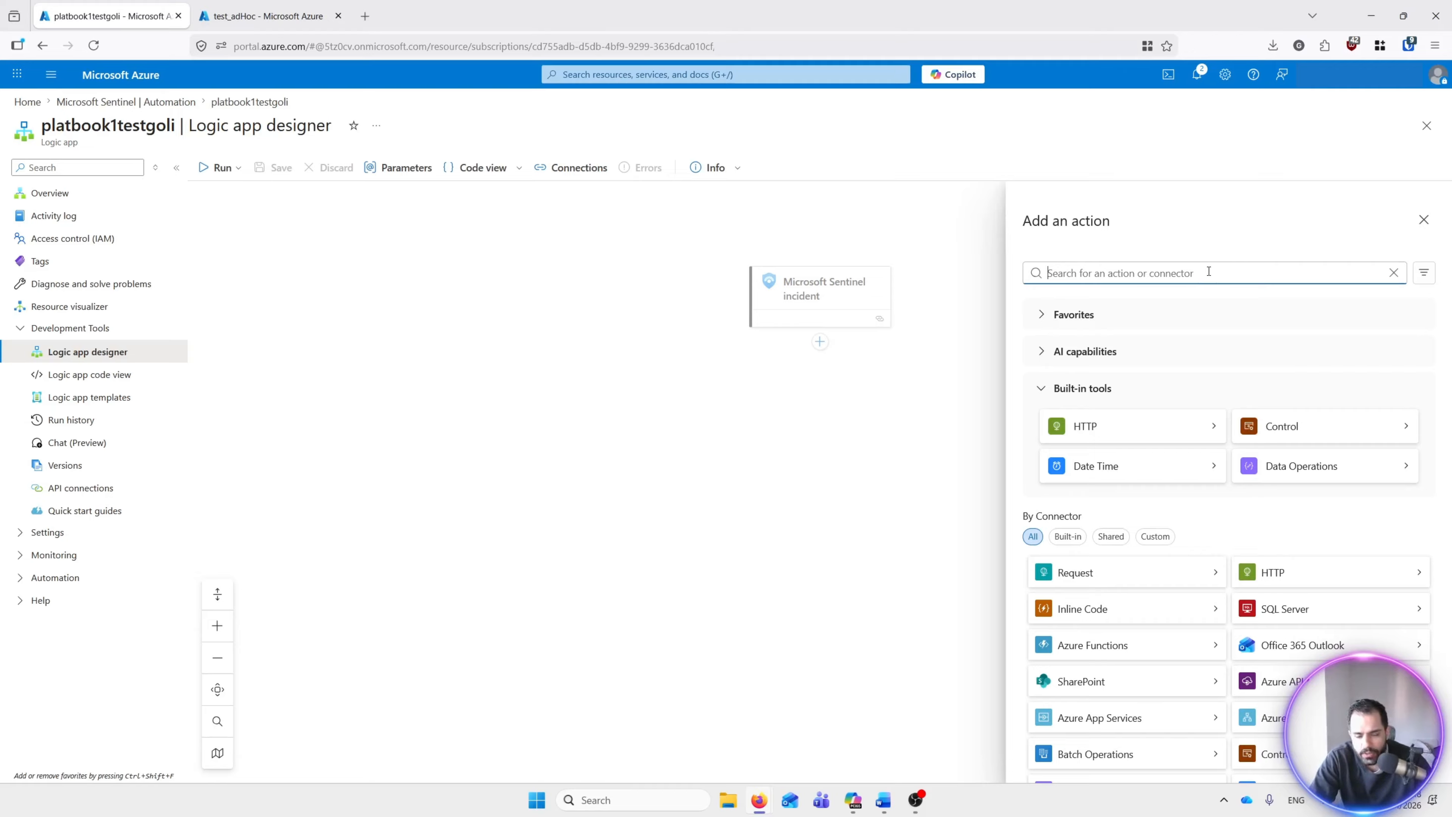
{"action": "type", "text": "se"}
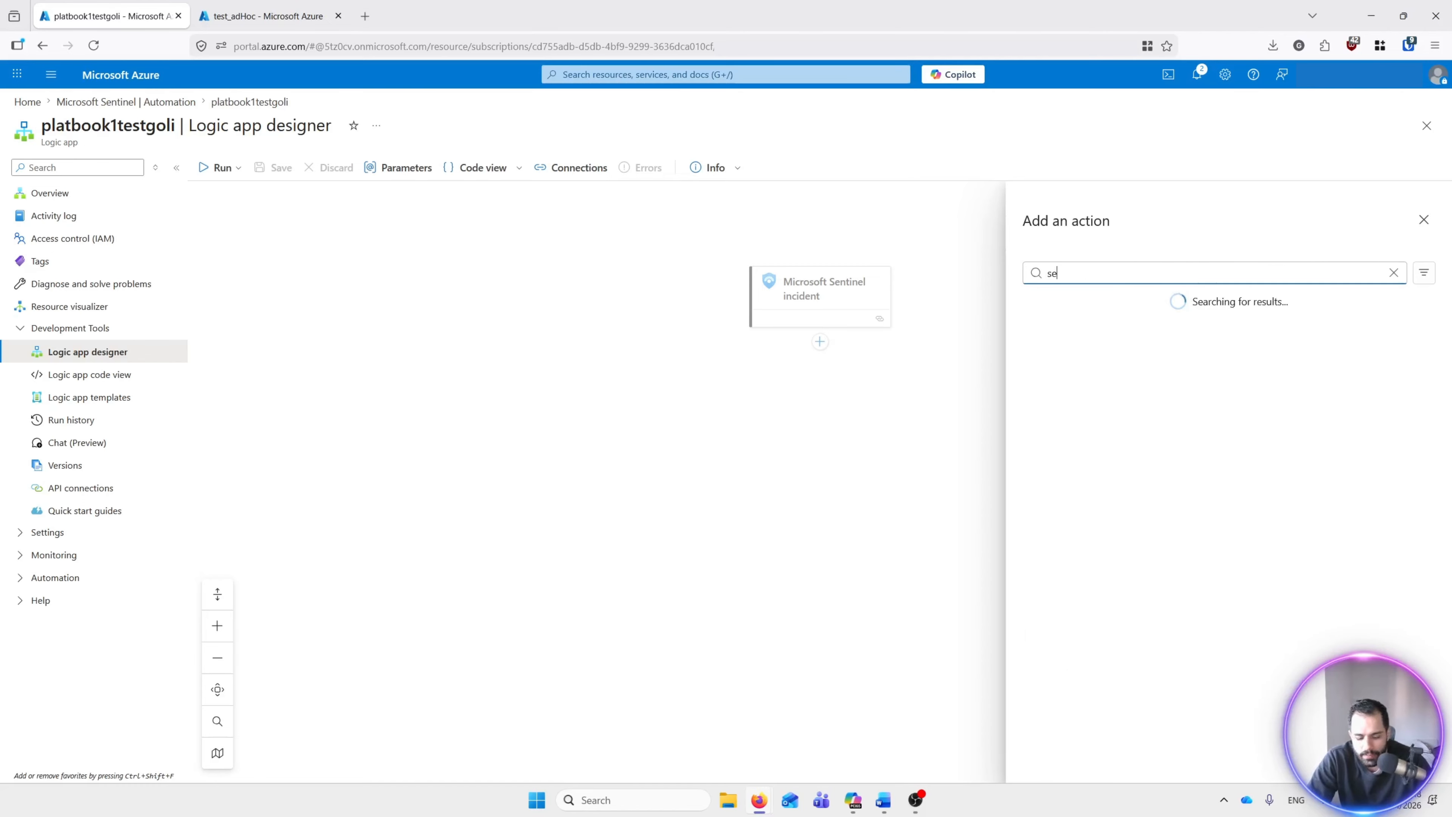
{"action": "type", "text": "nd email"}
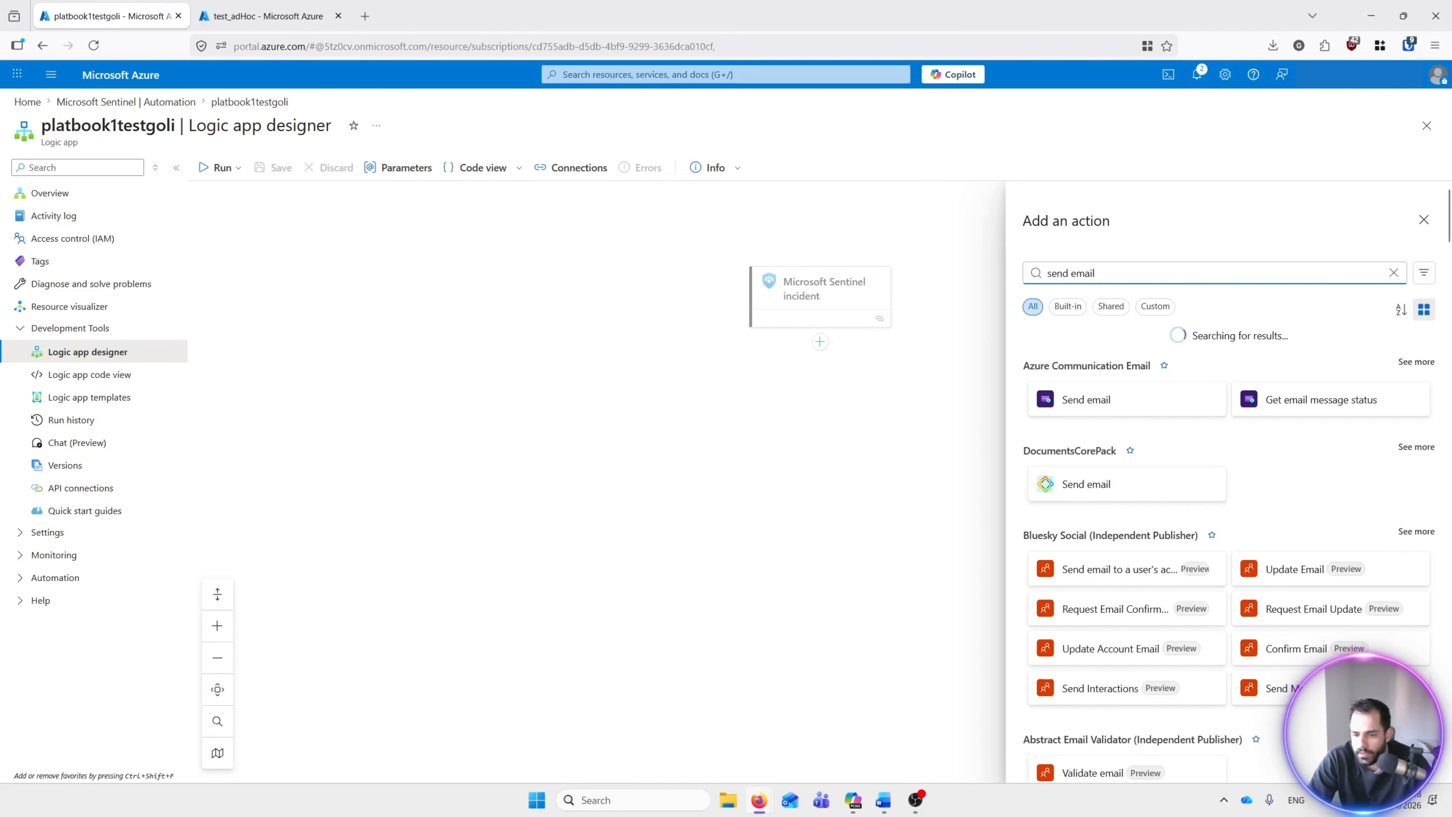
{"action": "key", "text": "BackSpace"}
{"action": "key", "text": "BackSpace"}
{"action": "key", "text": "BackSpace"}
{"action": "key", "text": "BackSpace"}
{"action": "key", "text": "BackSpace"}
{"action": "type", "text": "an"}
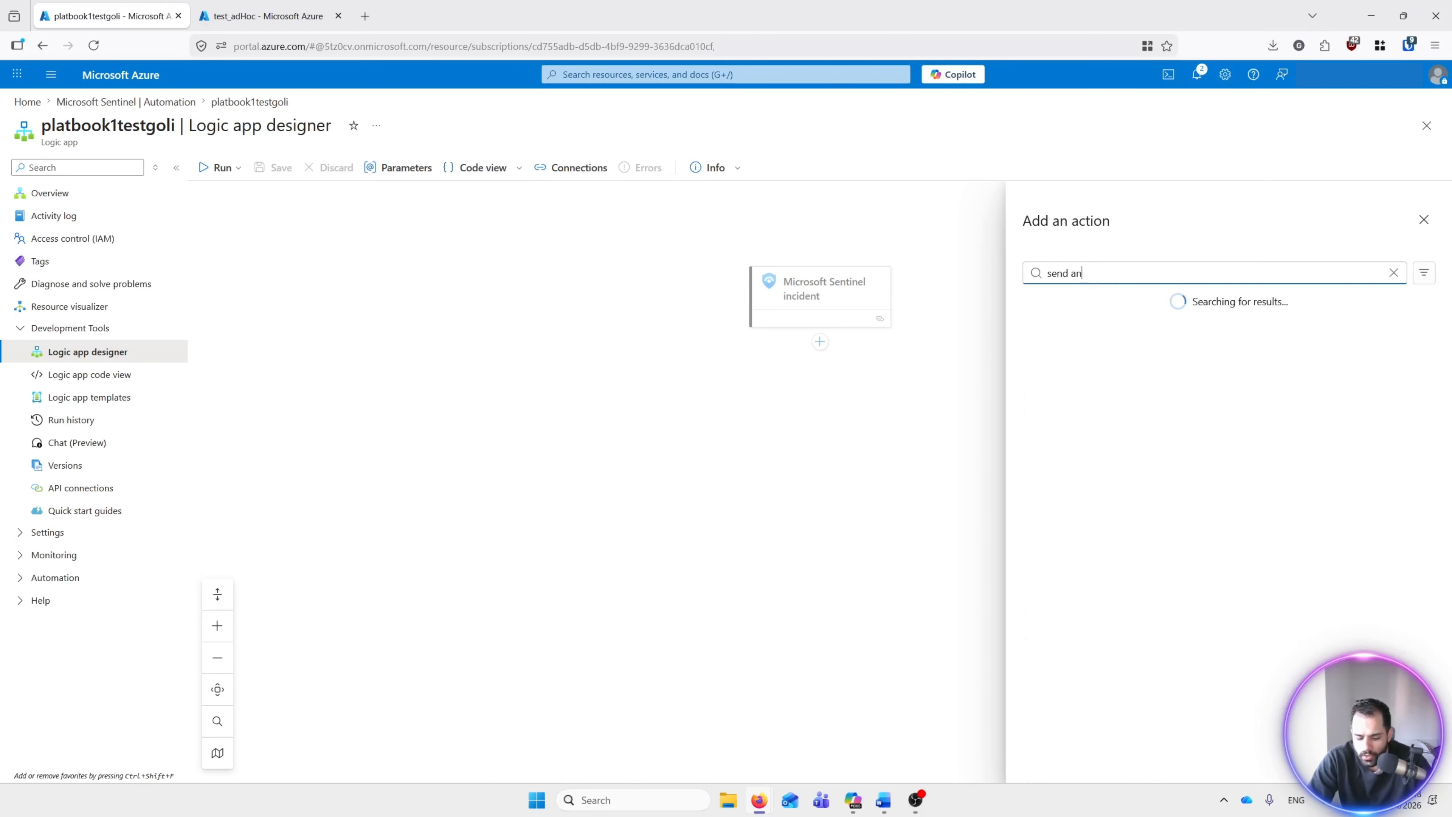
{"action": "type", "text": " email"}
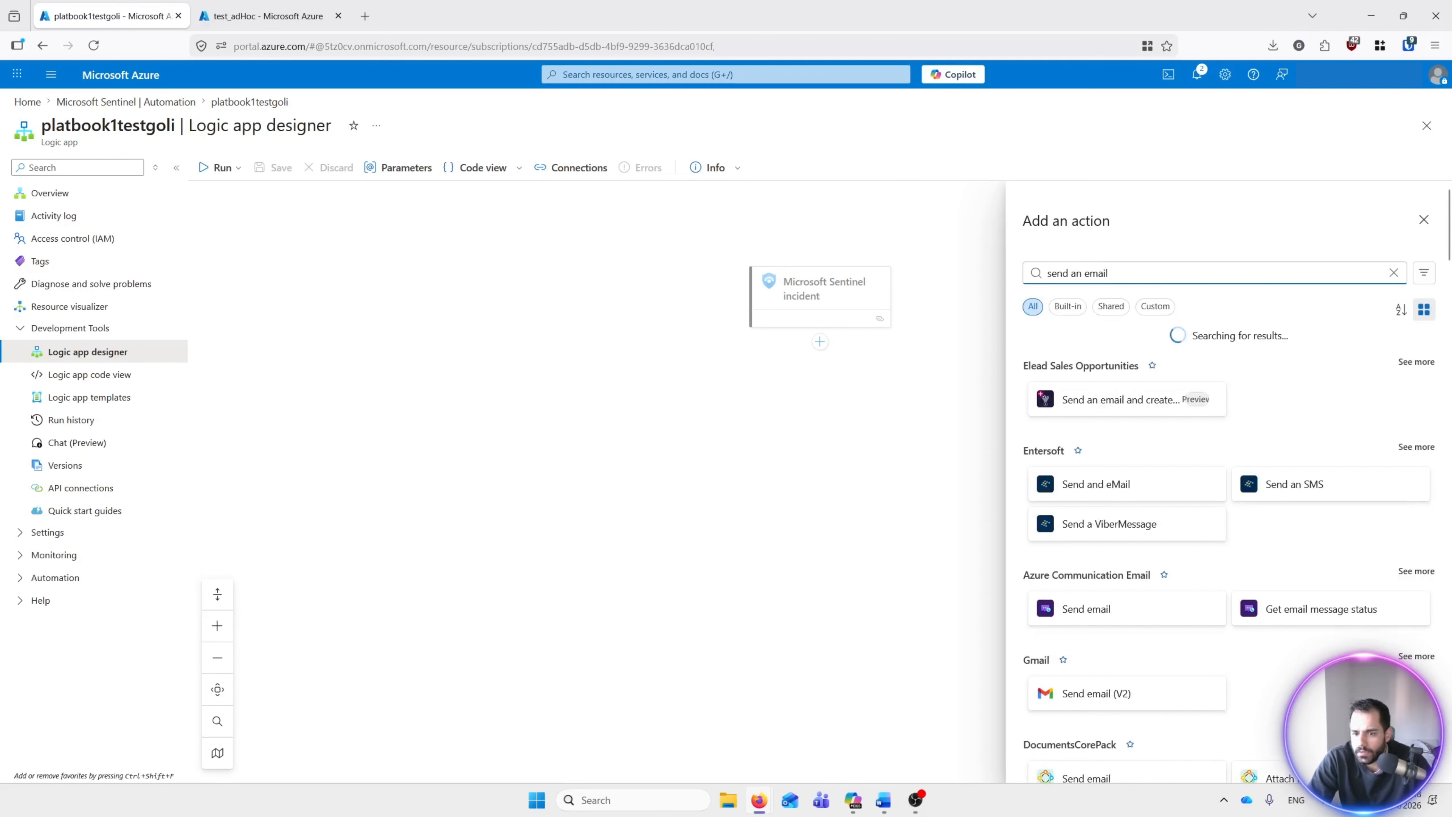
{"action": "scroll", "coordinate": [1263, 427], "scroll_direction": "down", "scroll_amount": 10}
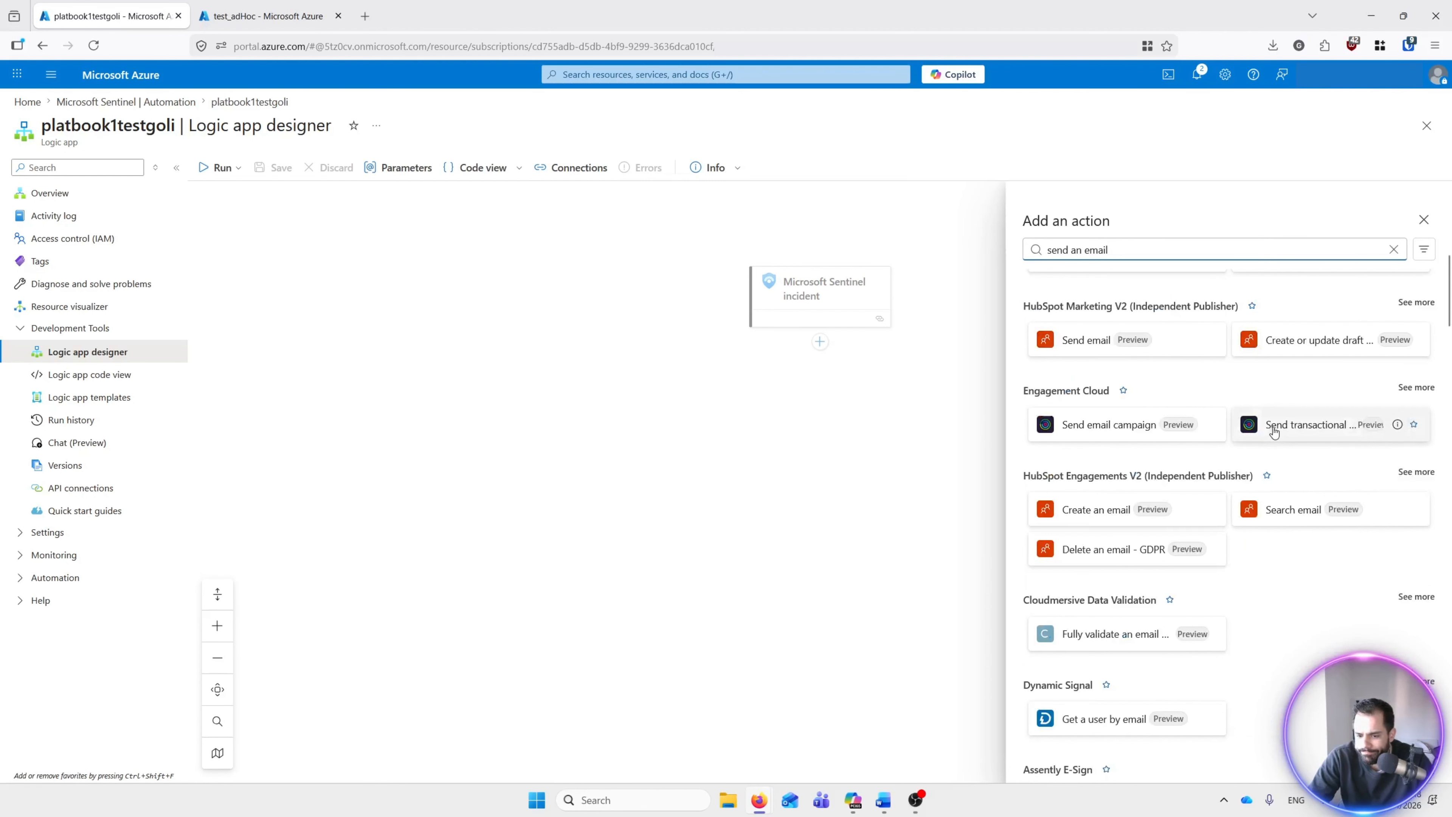
{"action": "scroll", "coordinate": [1270, 427], "scroll_direction": "up", "scroll_amount": 10}
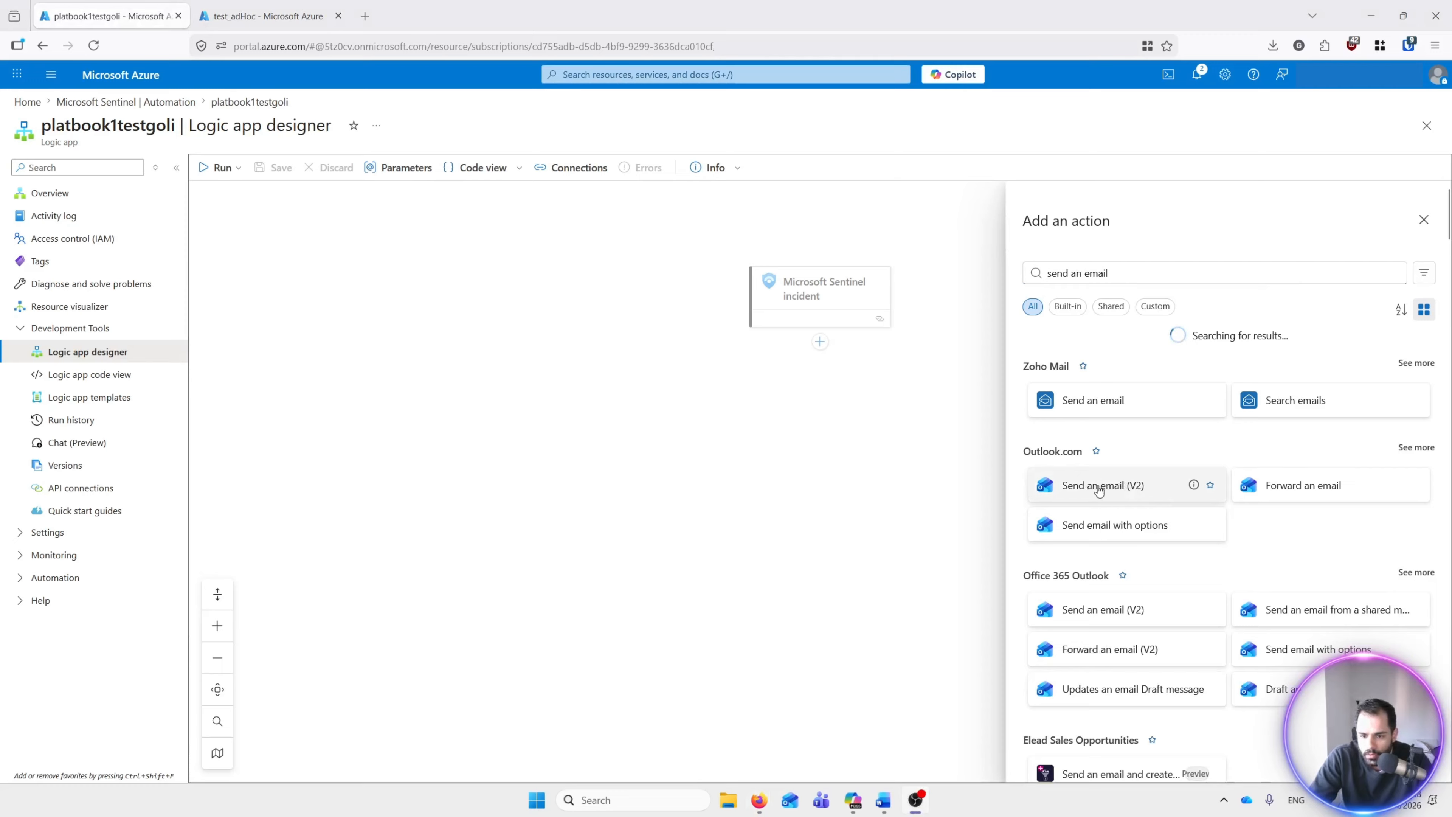
{"action": "left_click", "coordinate": [1098, 485]}
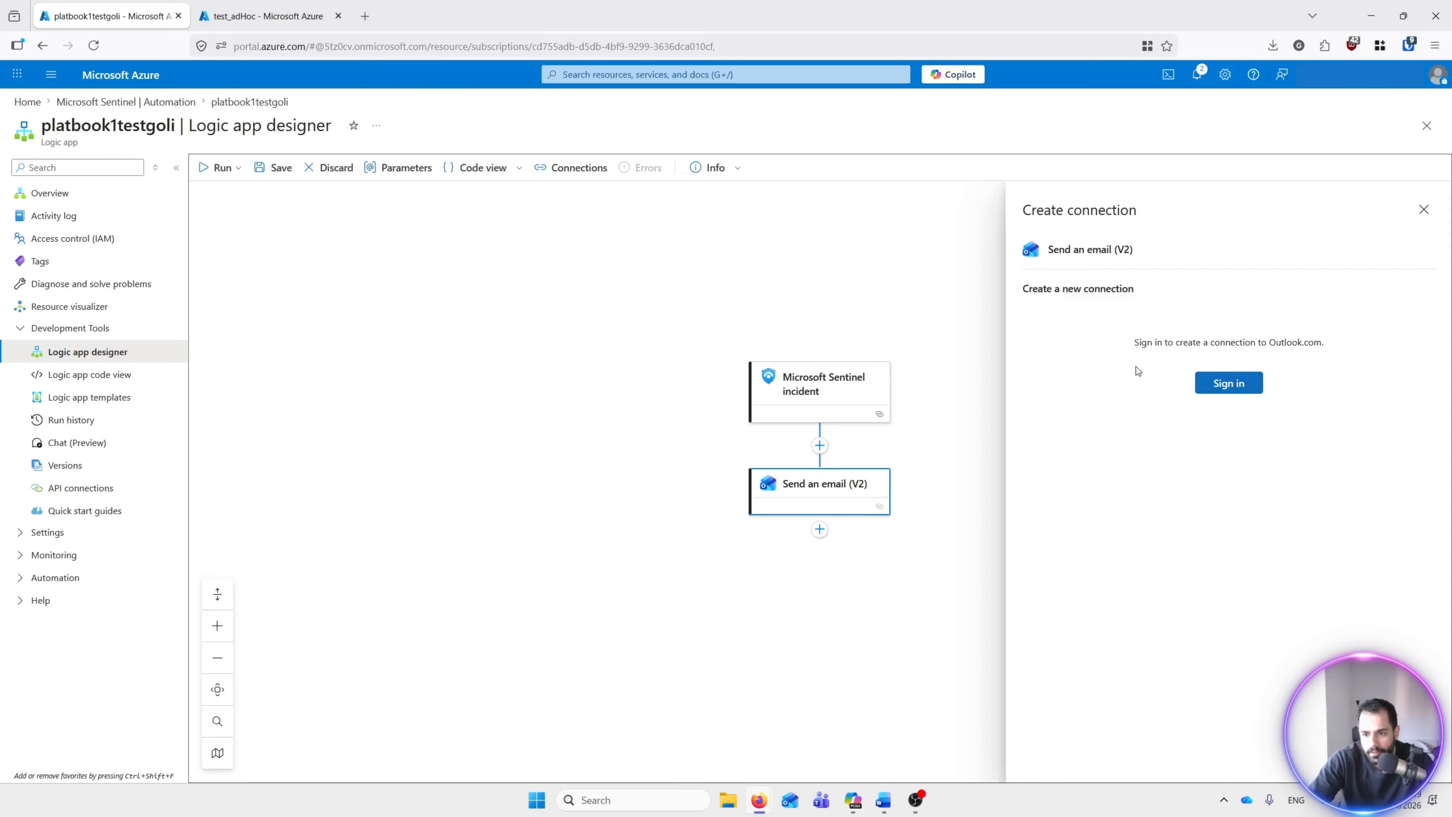
Step: Sign in with the Microsoft account to create the Outlook.com connection
{"action": "left_click", "coordinate": [1232, 384]}
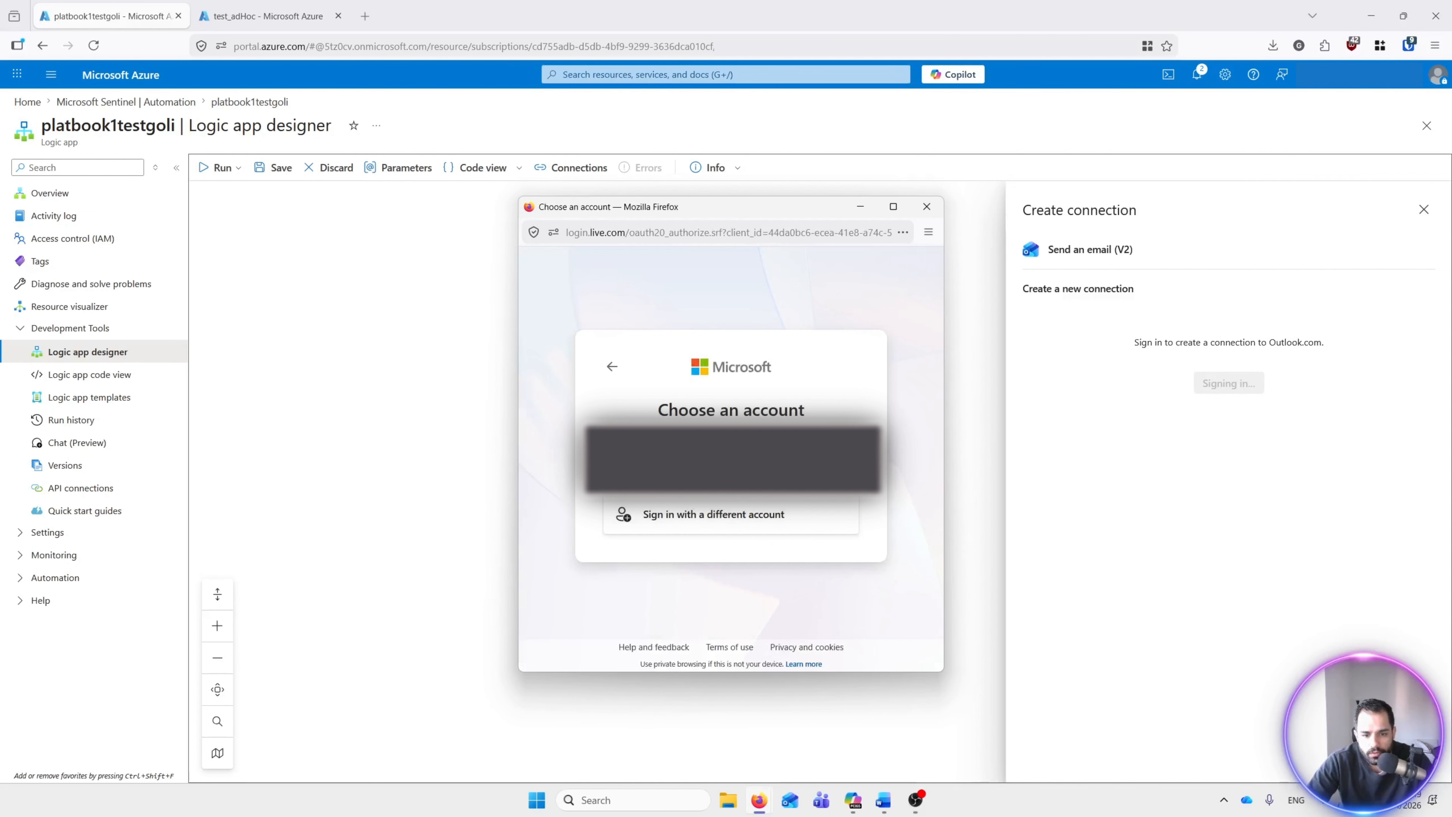
{"action": "left_click", "coordinate": [787, 467]}
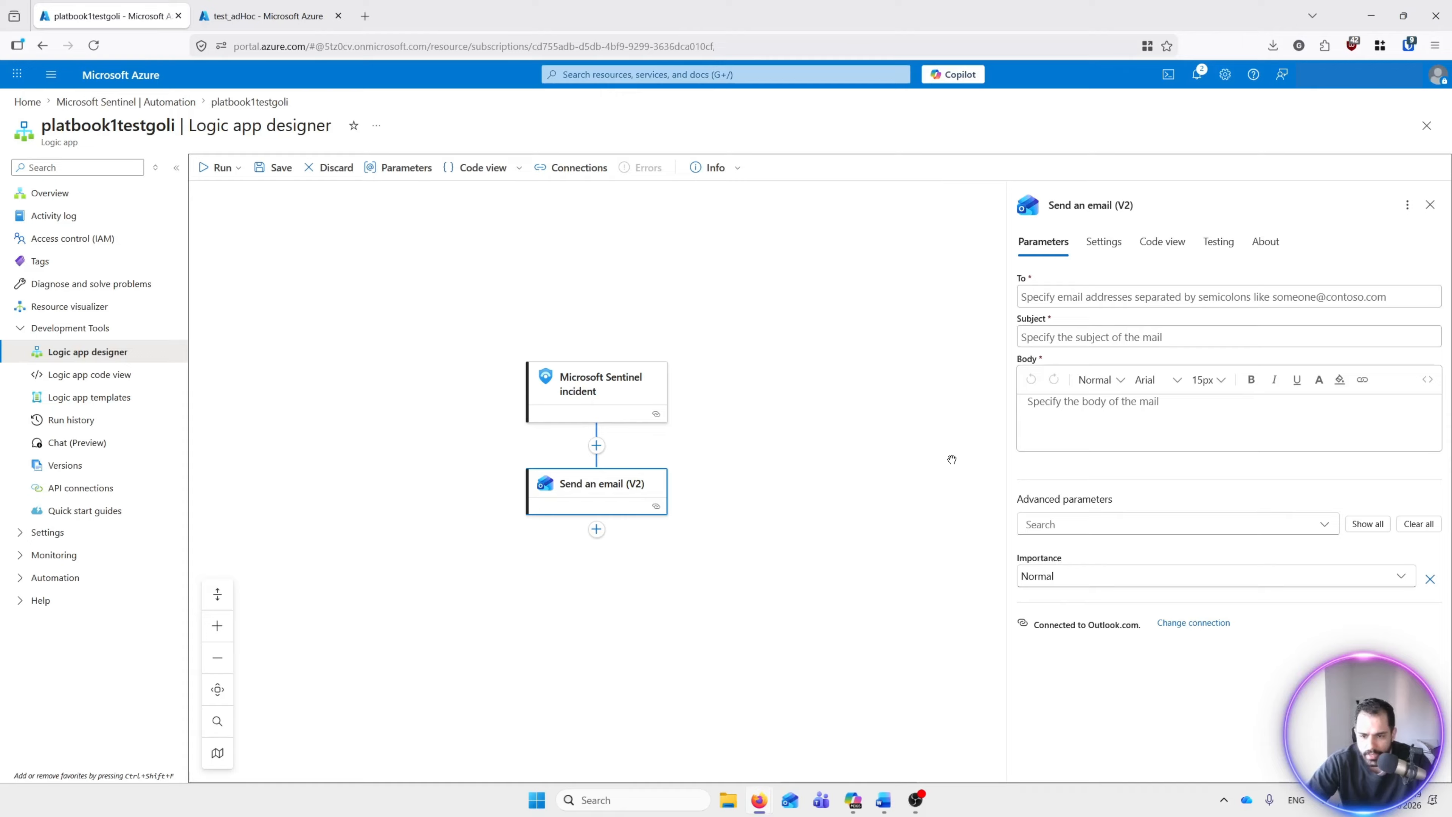
Step: Fill in the recipient's e-mail address and set the subject to 'playbook incident'
{"action": "left_click", "coordinate": [1123, 300]}
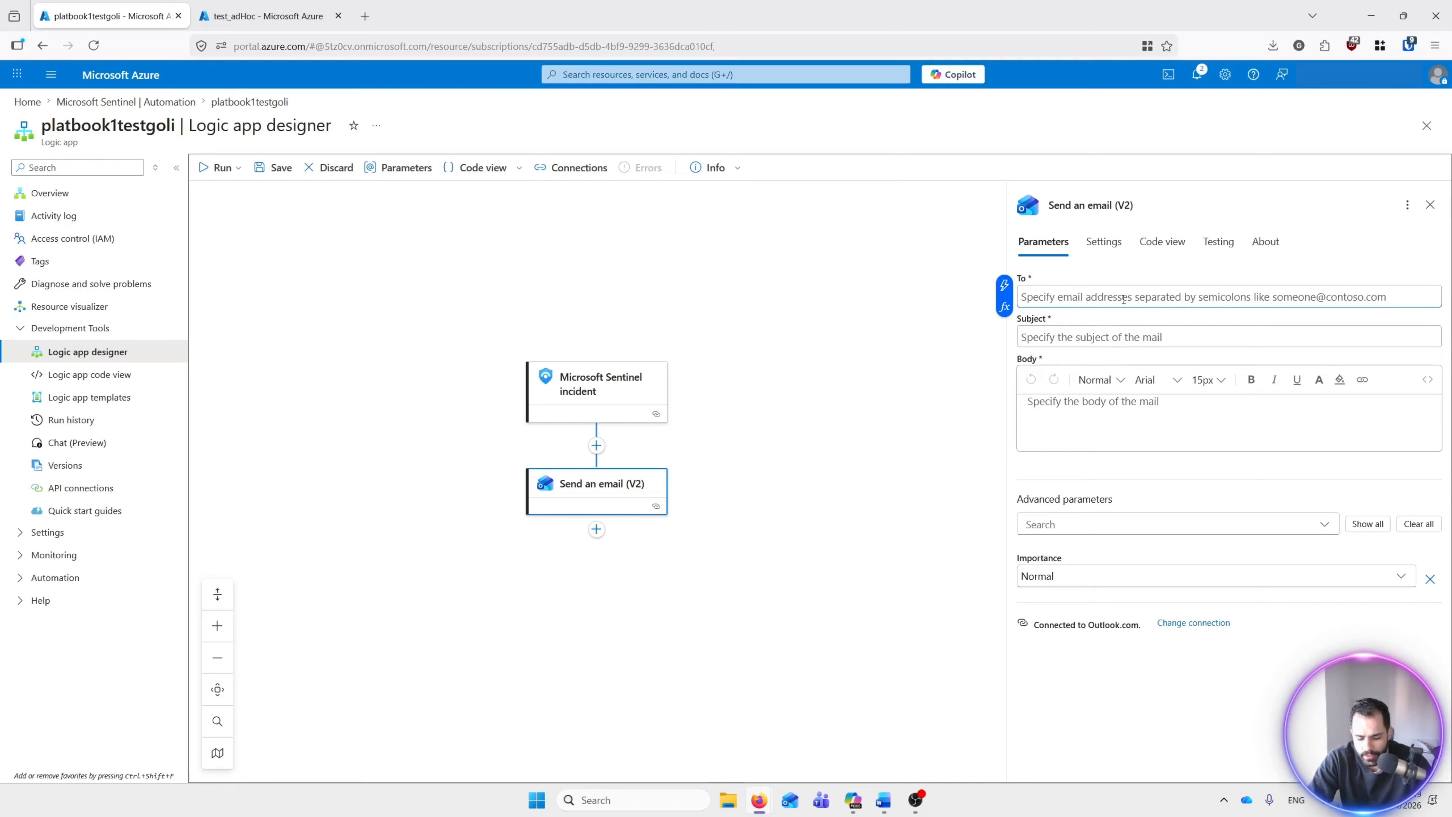
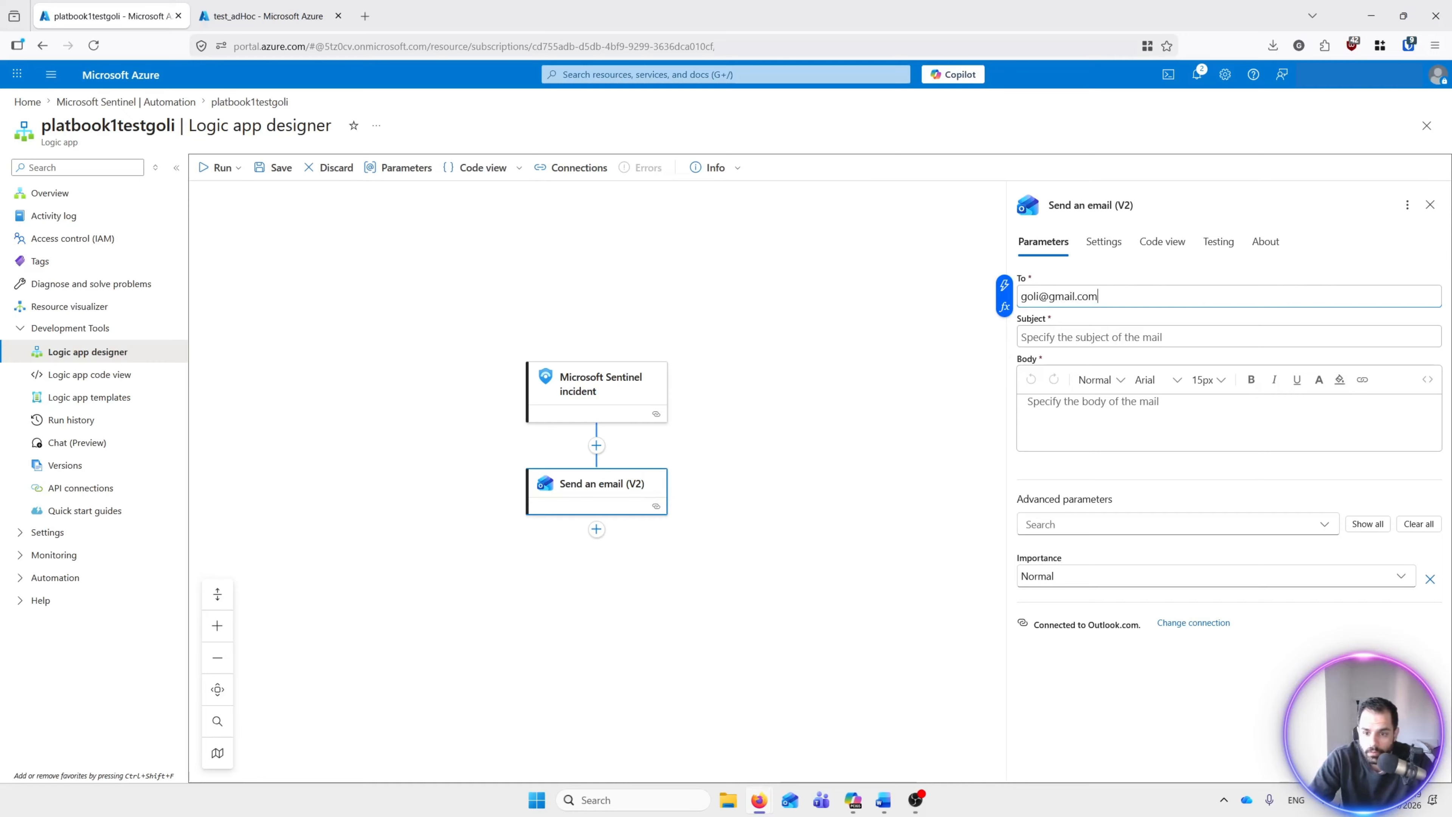
{"action": "left_click", "coordinate": [1207, 336]}
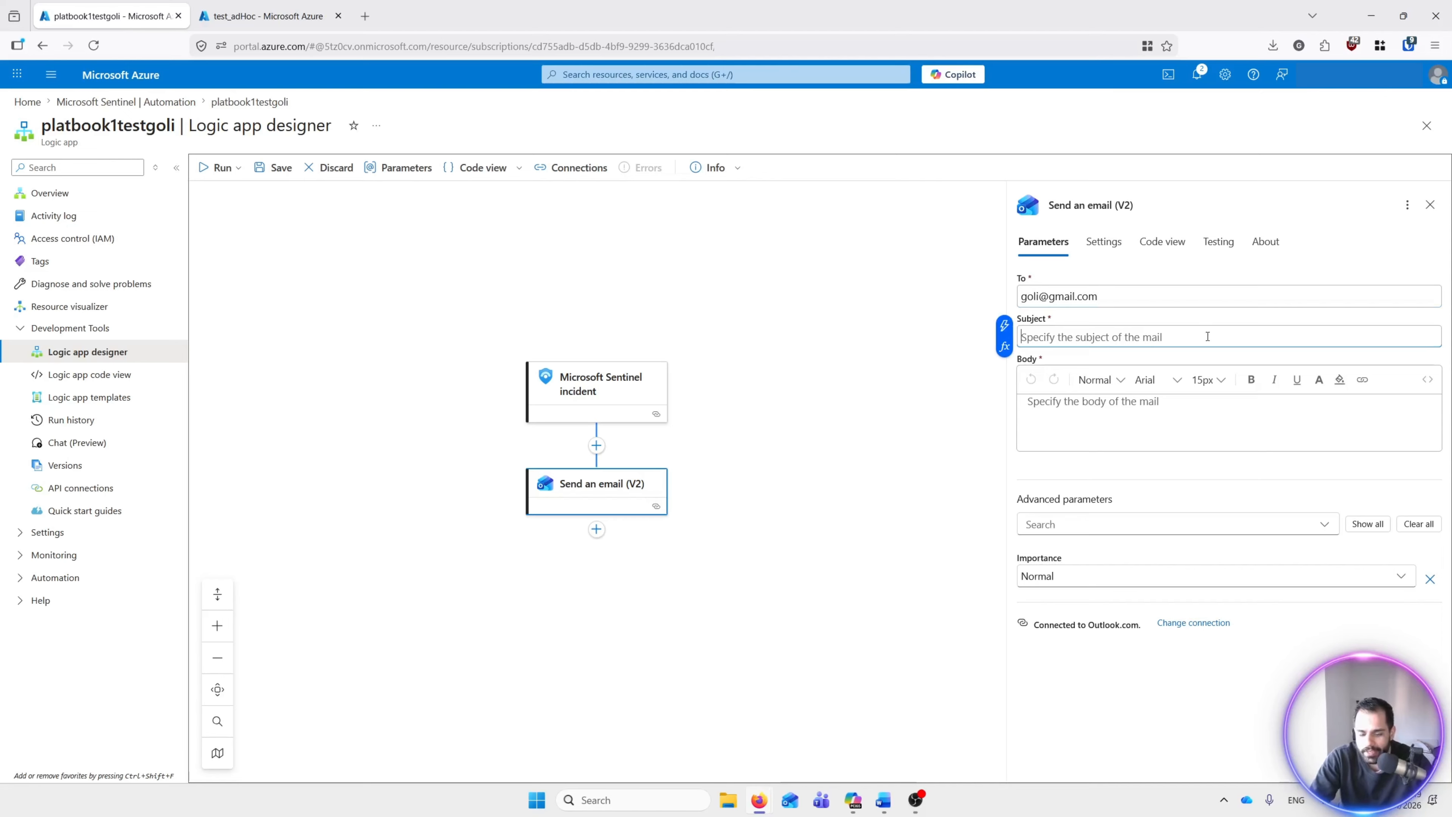
{"action": "type", "text": "playbook incident"}
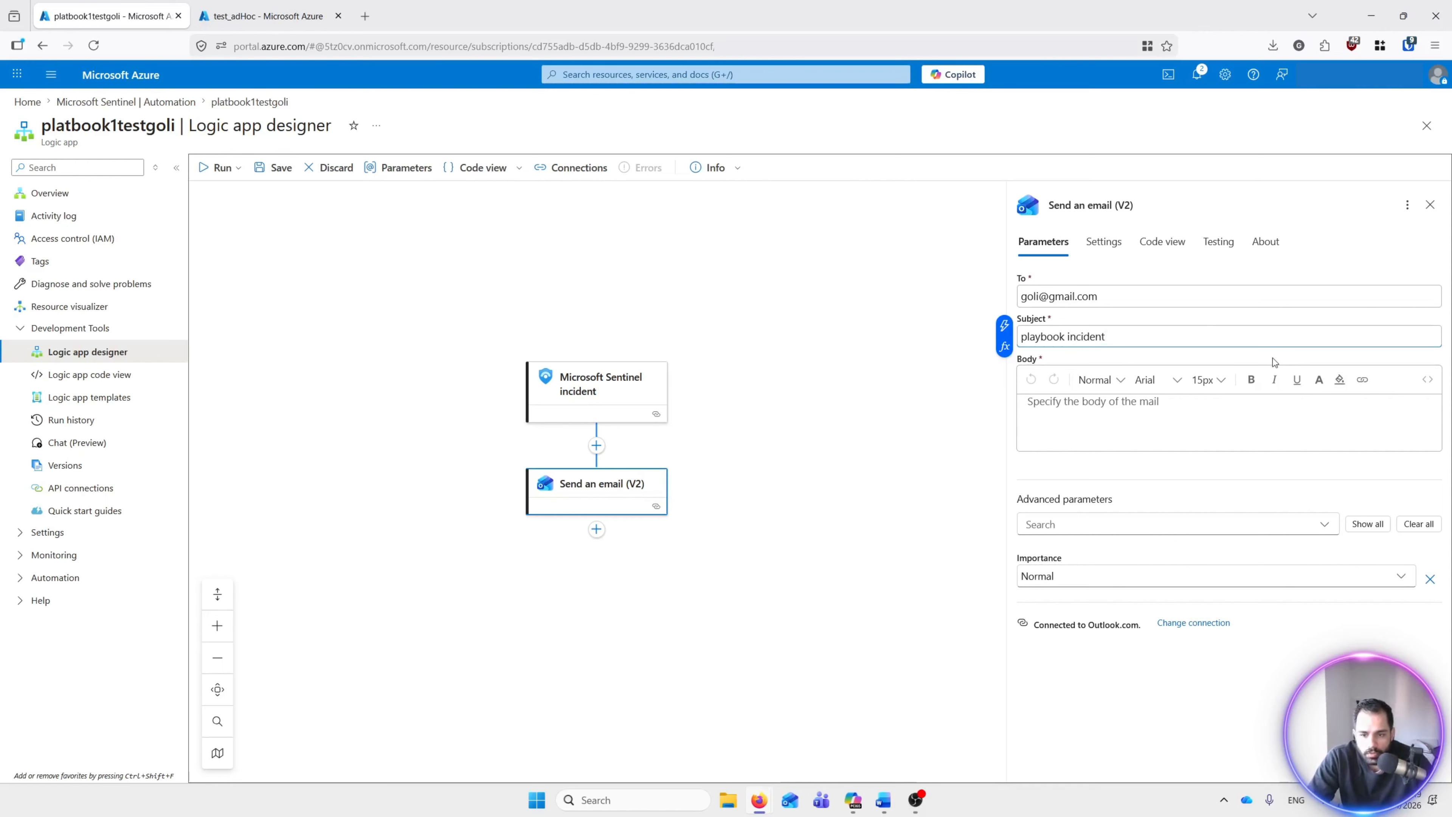
Step: Write the email body 'hi, there is an incident please check'
{"action": "left_click", "coordinate": [1076, 413]}
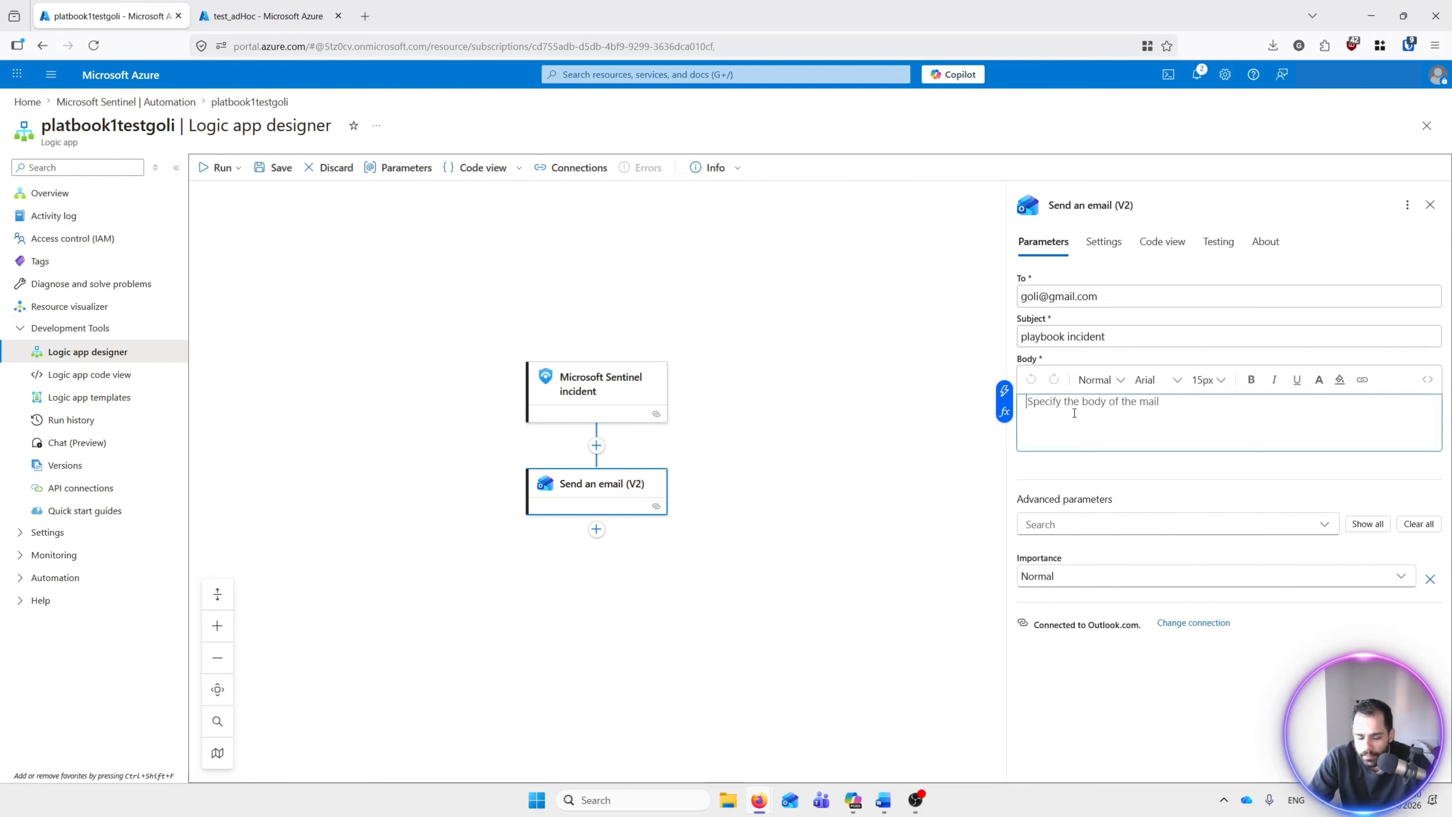
{"action": "type", "text": "hi, there is an incident"}
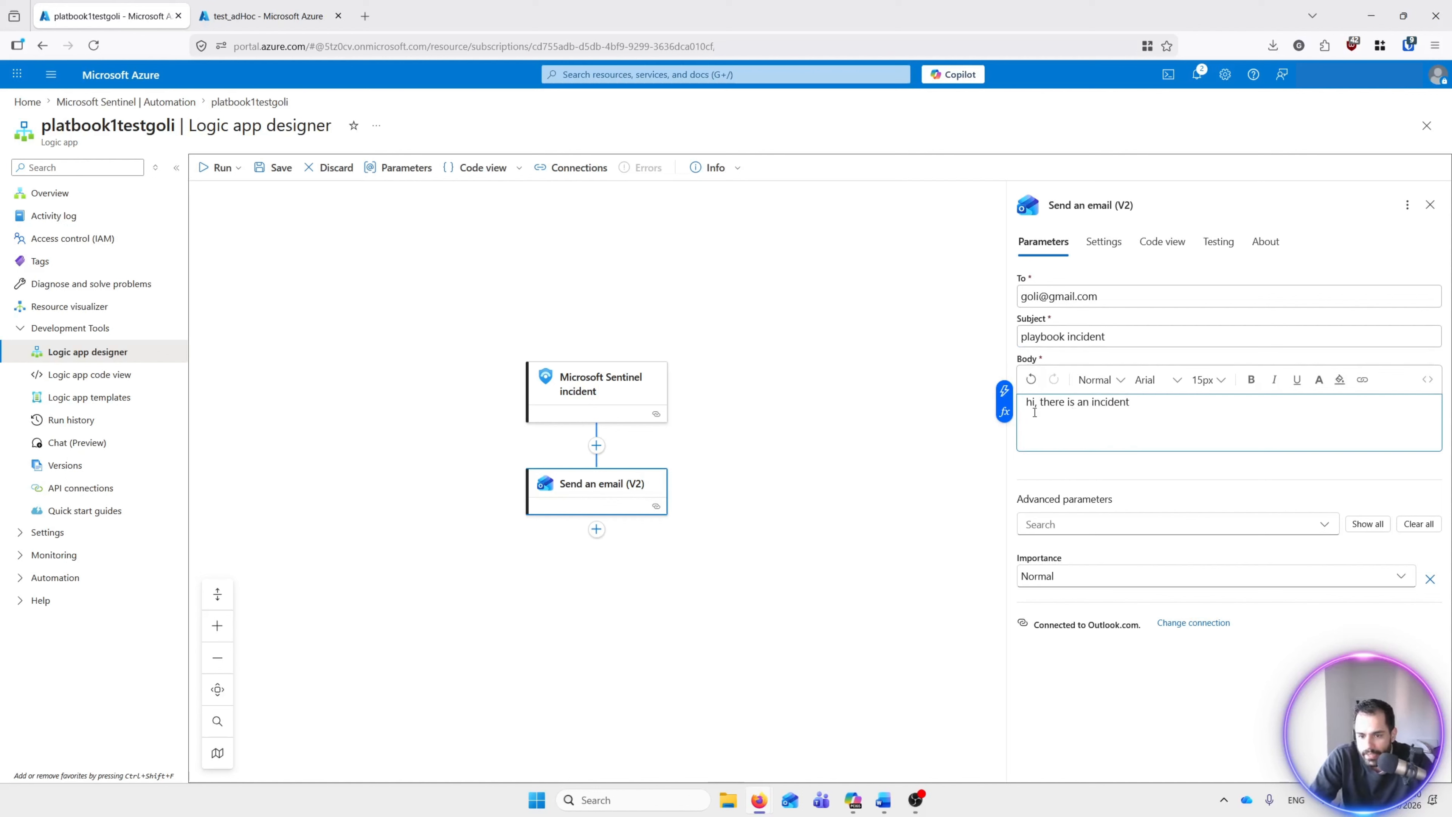
{"action": "left_click", "coordinate": [1004, 390]}
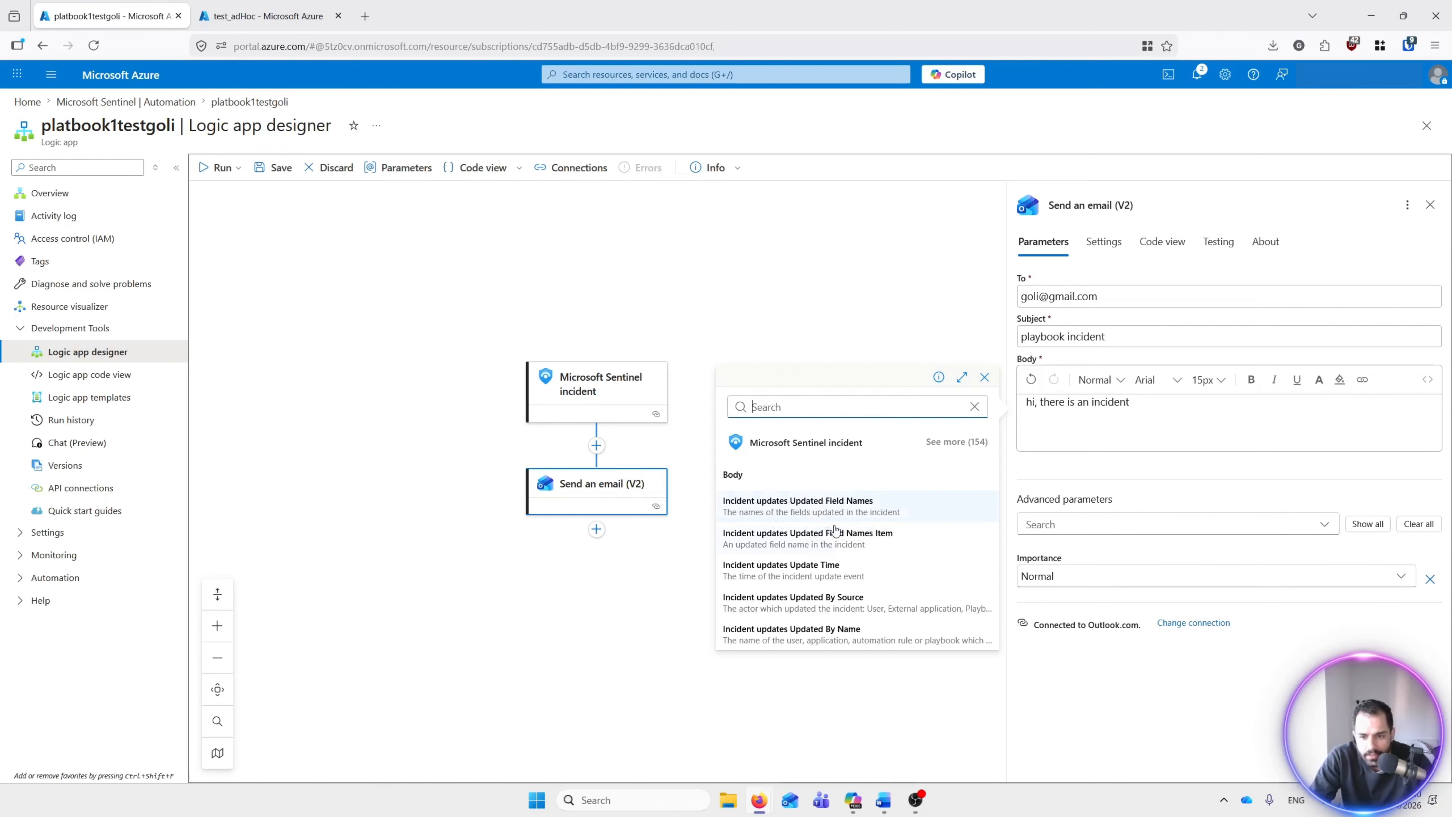
{"action": "left_click", "coordinate": [1054, 405]}
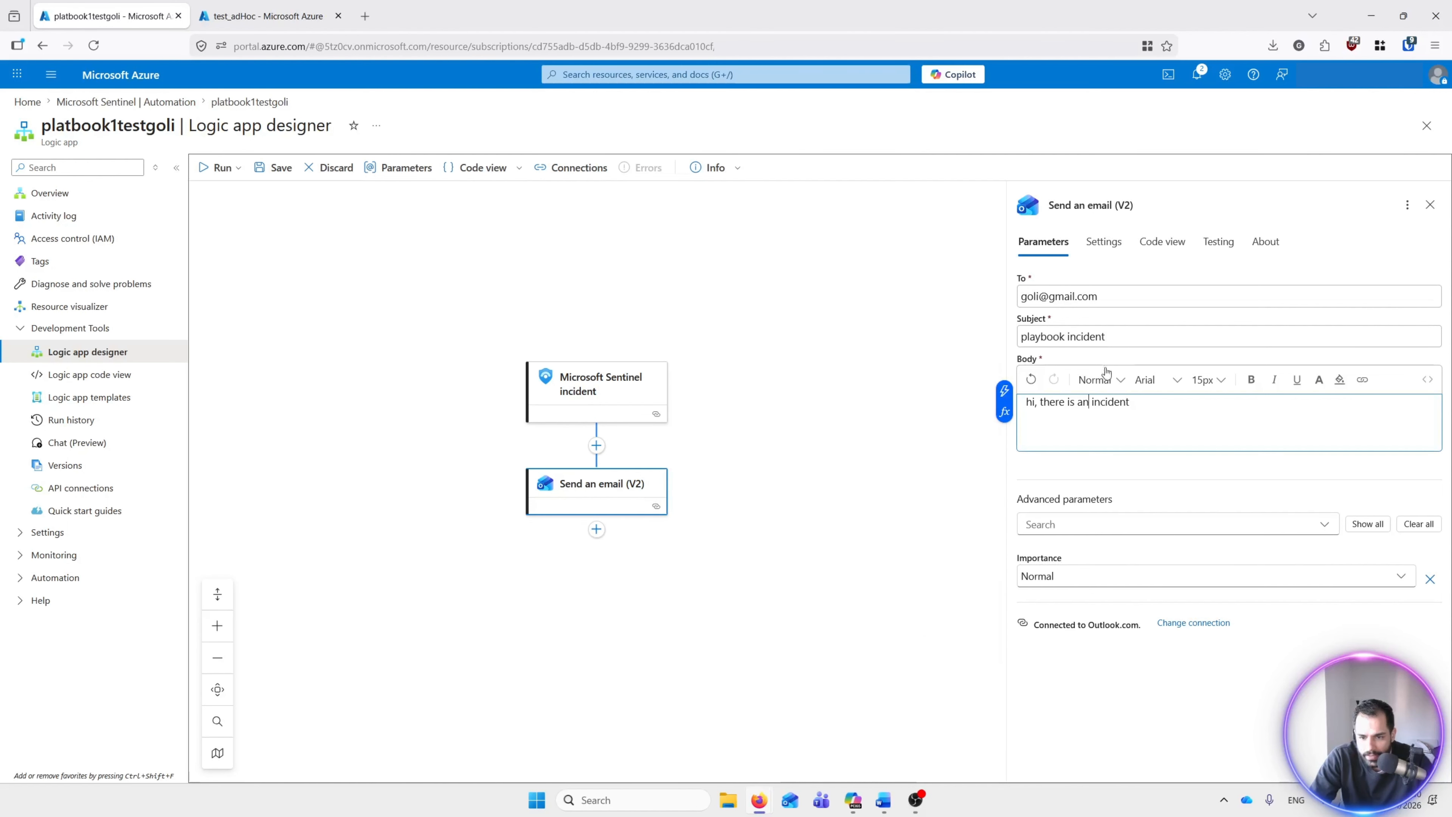
{"action": "left_click", "coordinate": [1131, 339]}
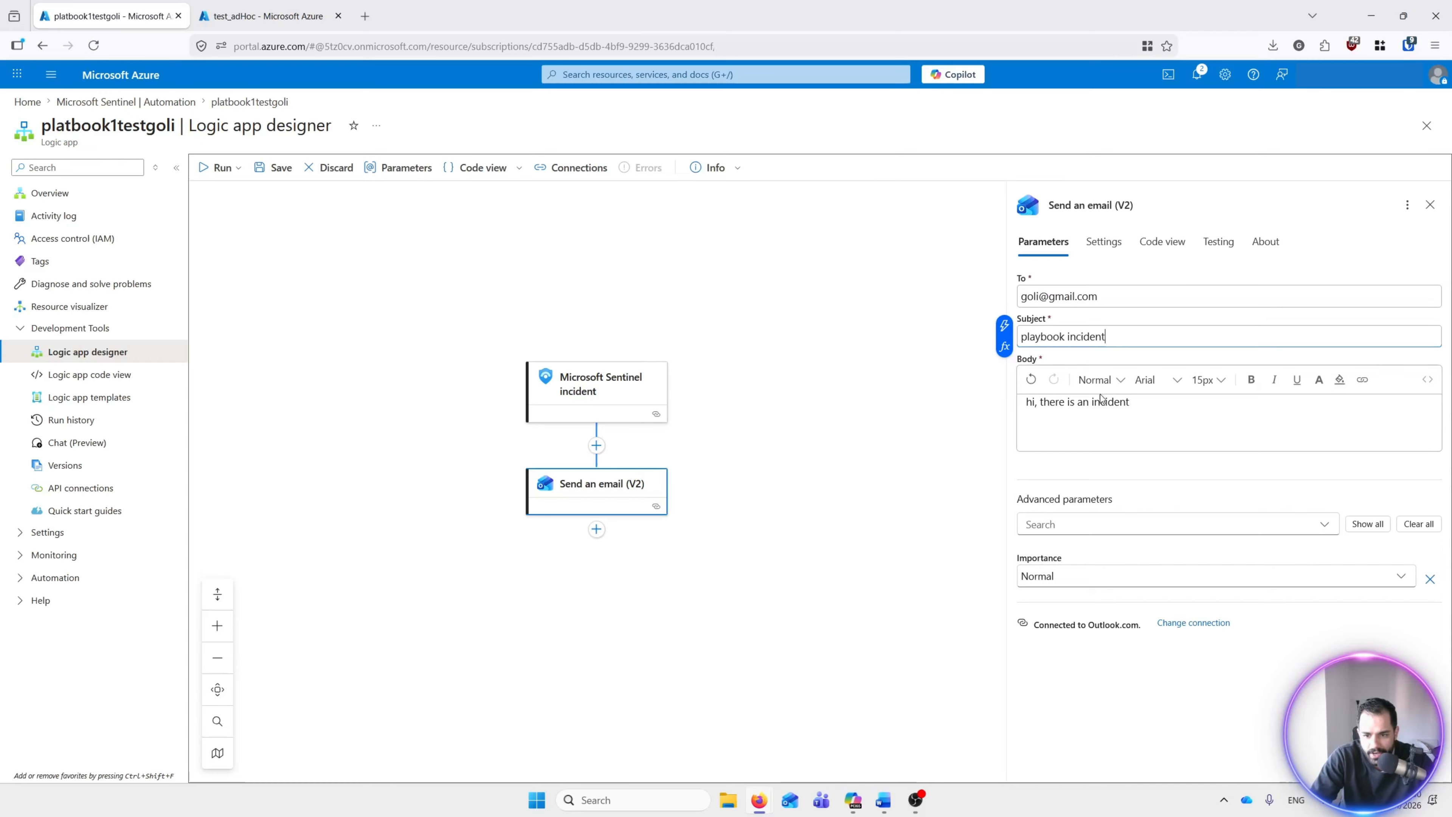
{"action": "left_click", "coordinate": [1163, 407]}
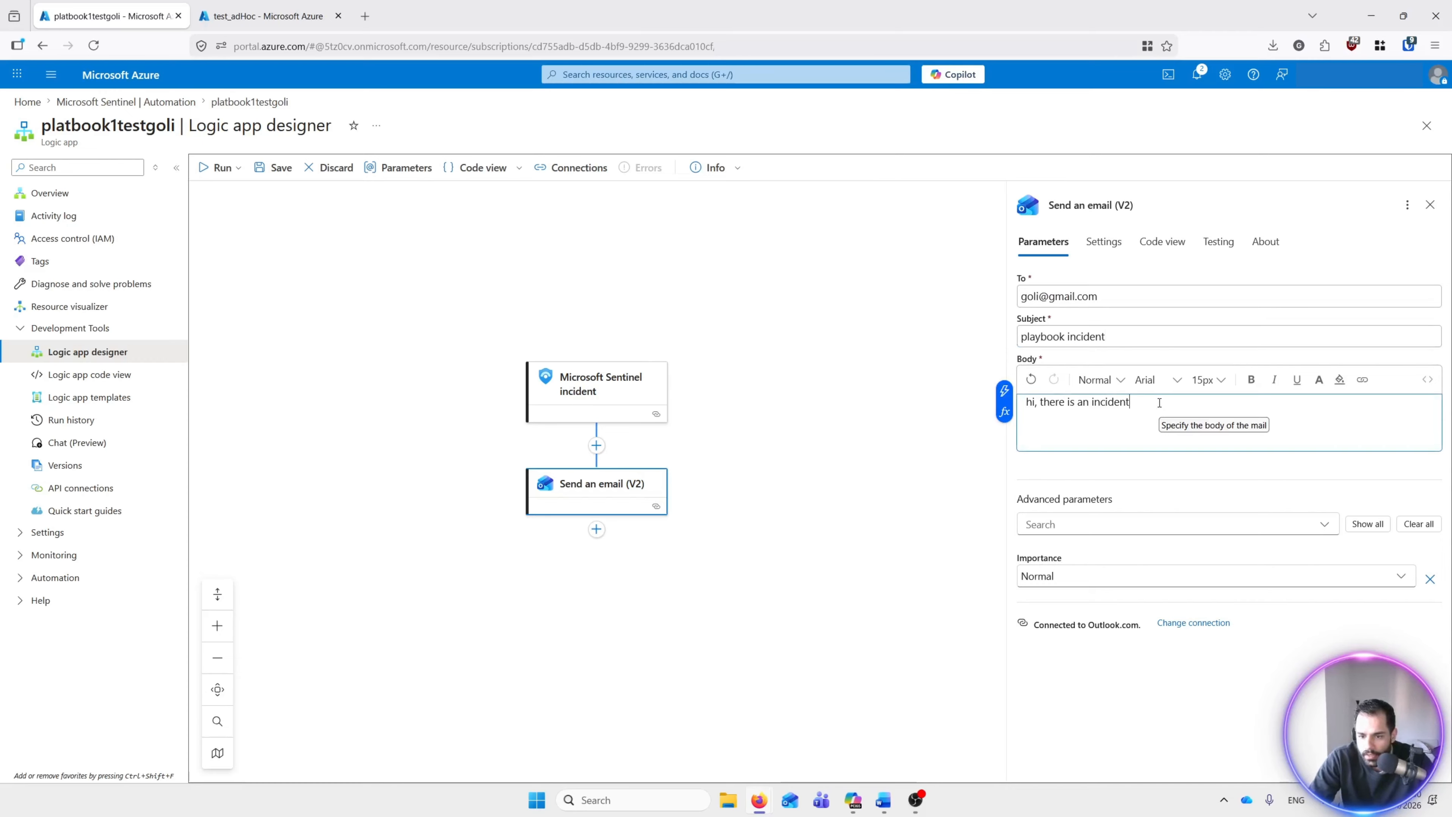
{"action": "type", "text": "p"}
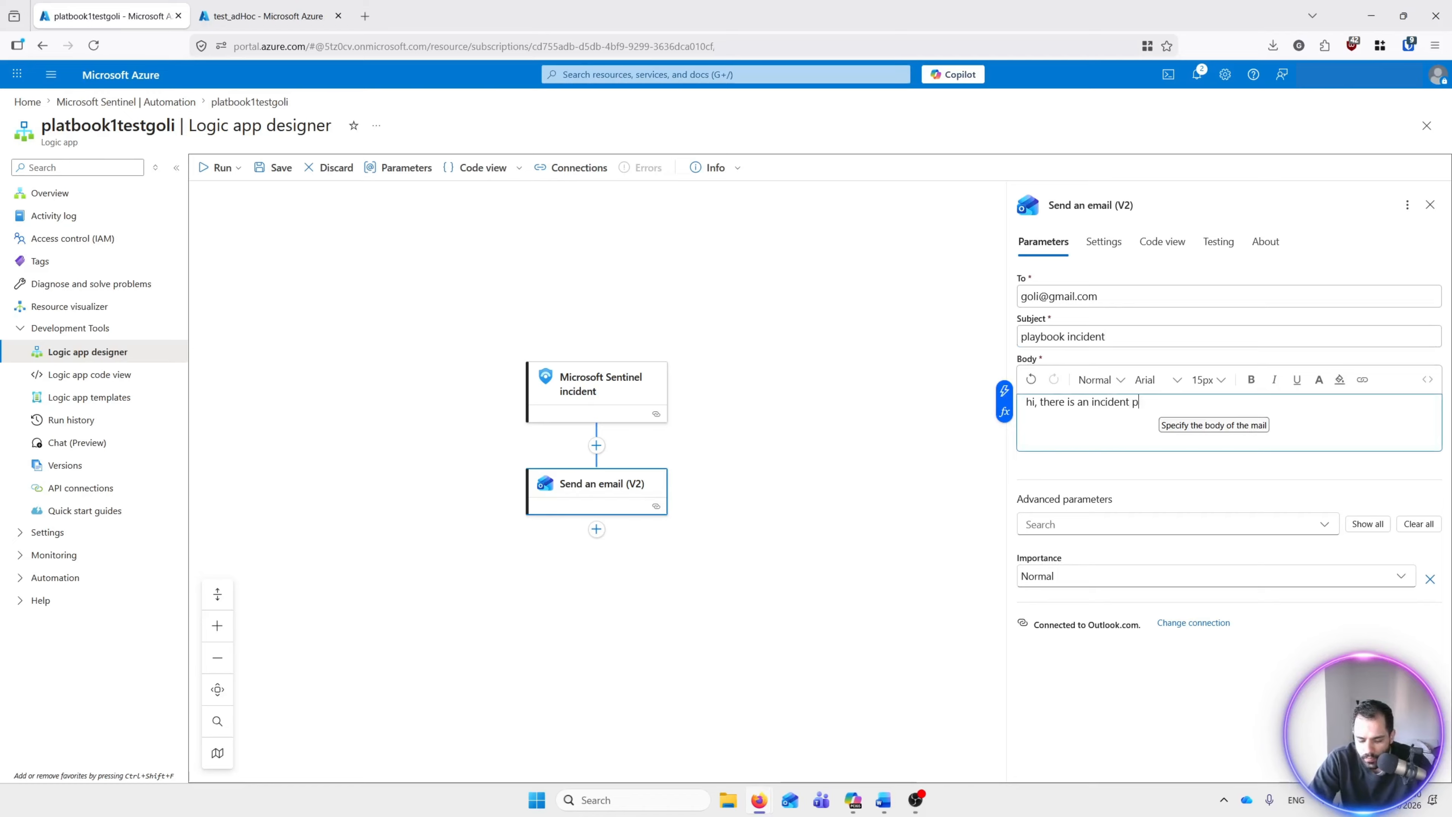
{"action": "type", "text": "lease check"}
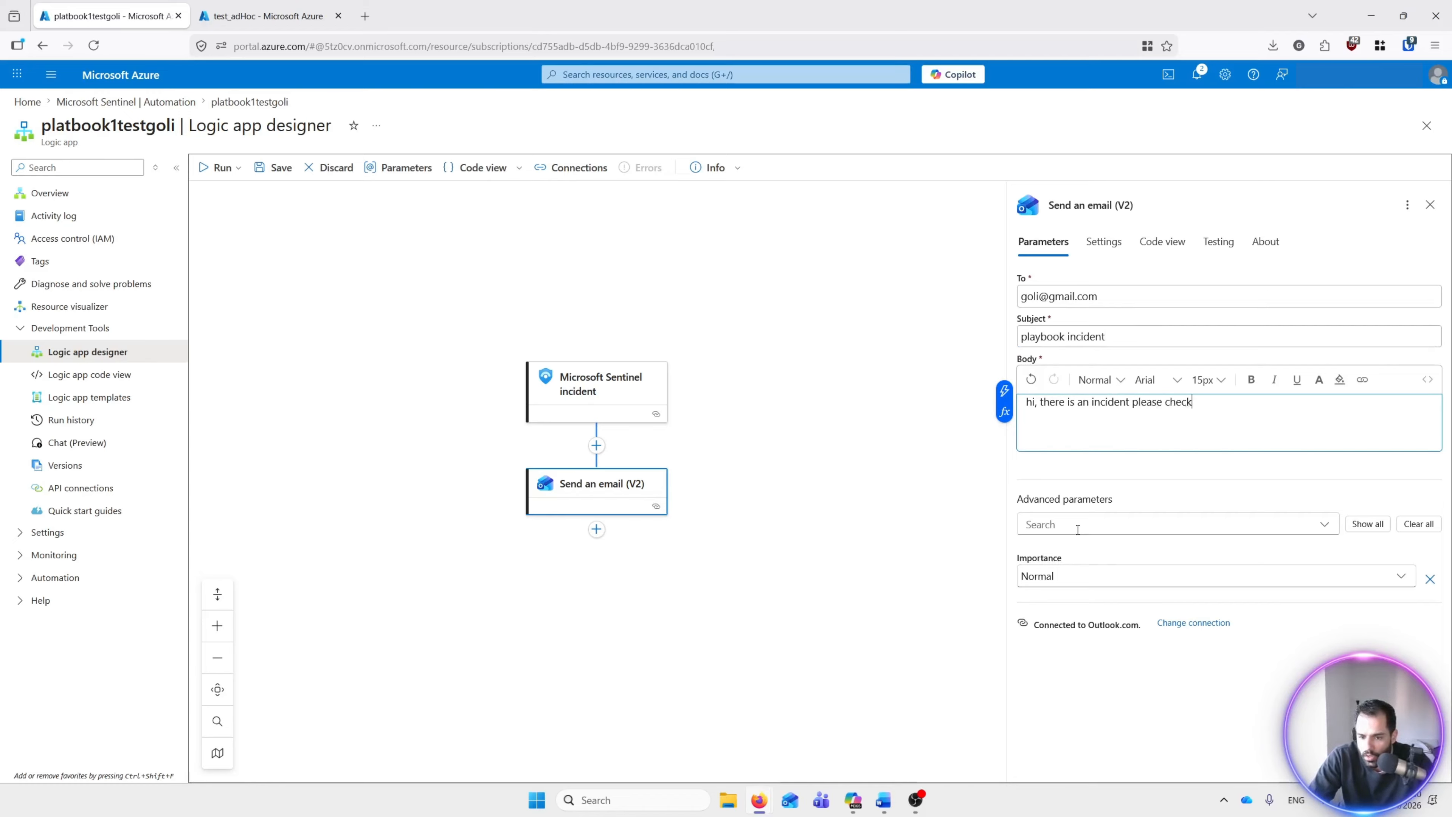
{"action": "left_click", "coordinate": [1325, 524]}
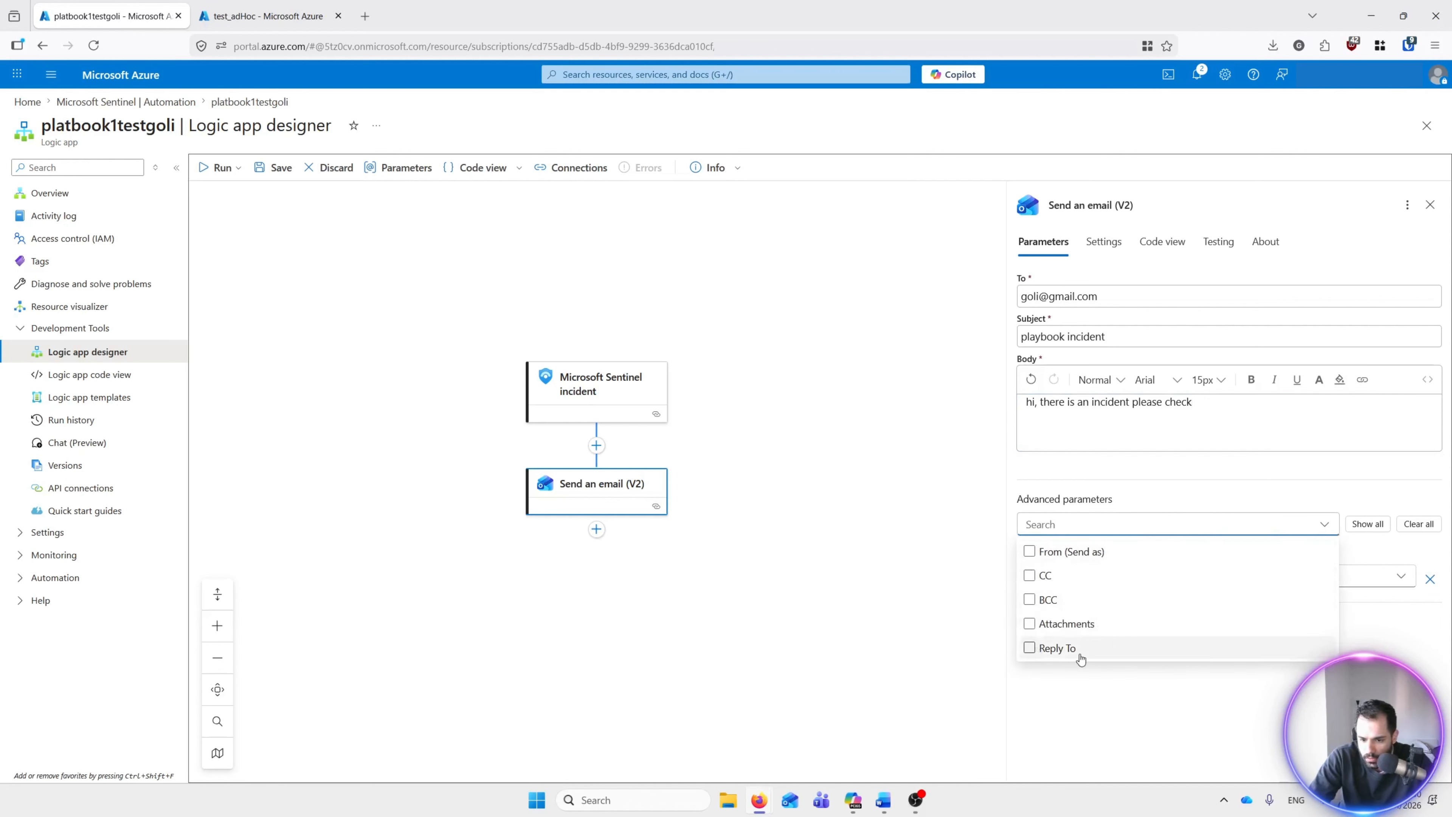
Step: Set the email importance to Low and save the platbook1testgoli workflow
{"action": "left_click", "coordinate": [1376, 550]}
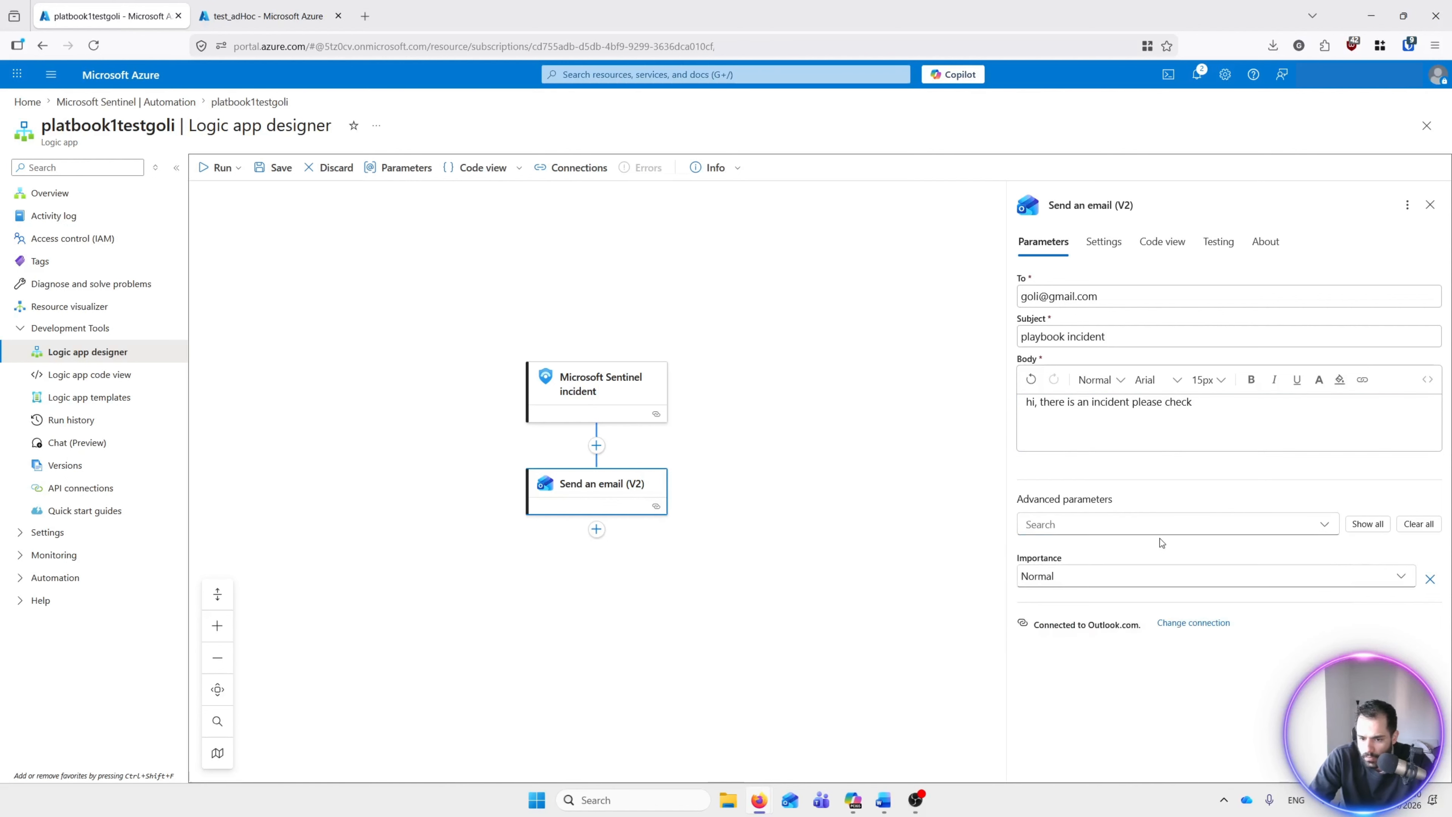
{"action": "left_click", "coordinate": [1058, 581]}
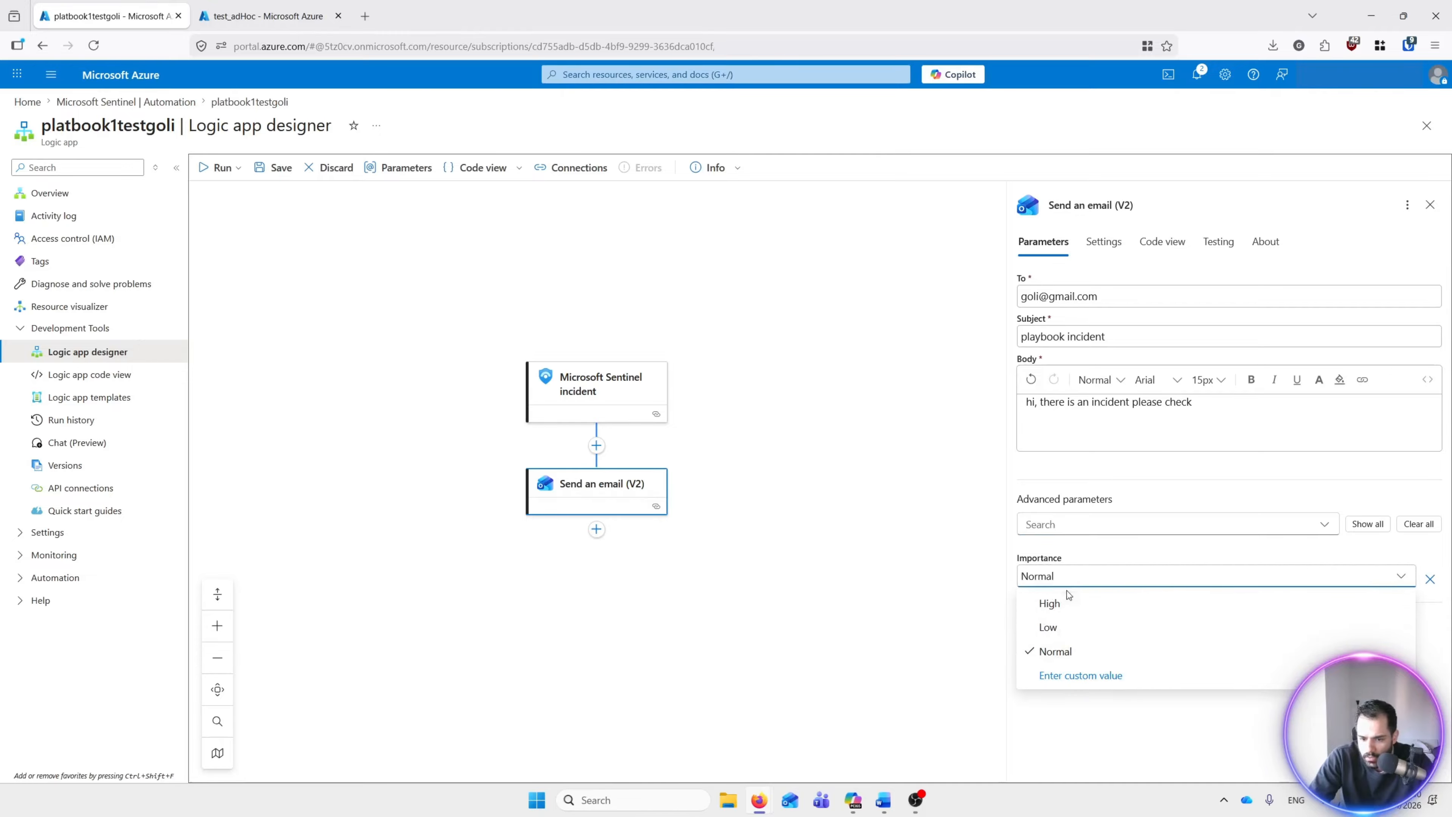
{"action": "left_click", "coordinate": [1067, 607]}
{"action": "left_click", "coordinate": [1083, 578]}
{"action": "left_click", "coordinate": [1057, 628]}
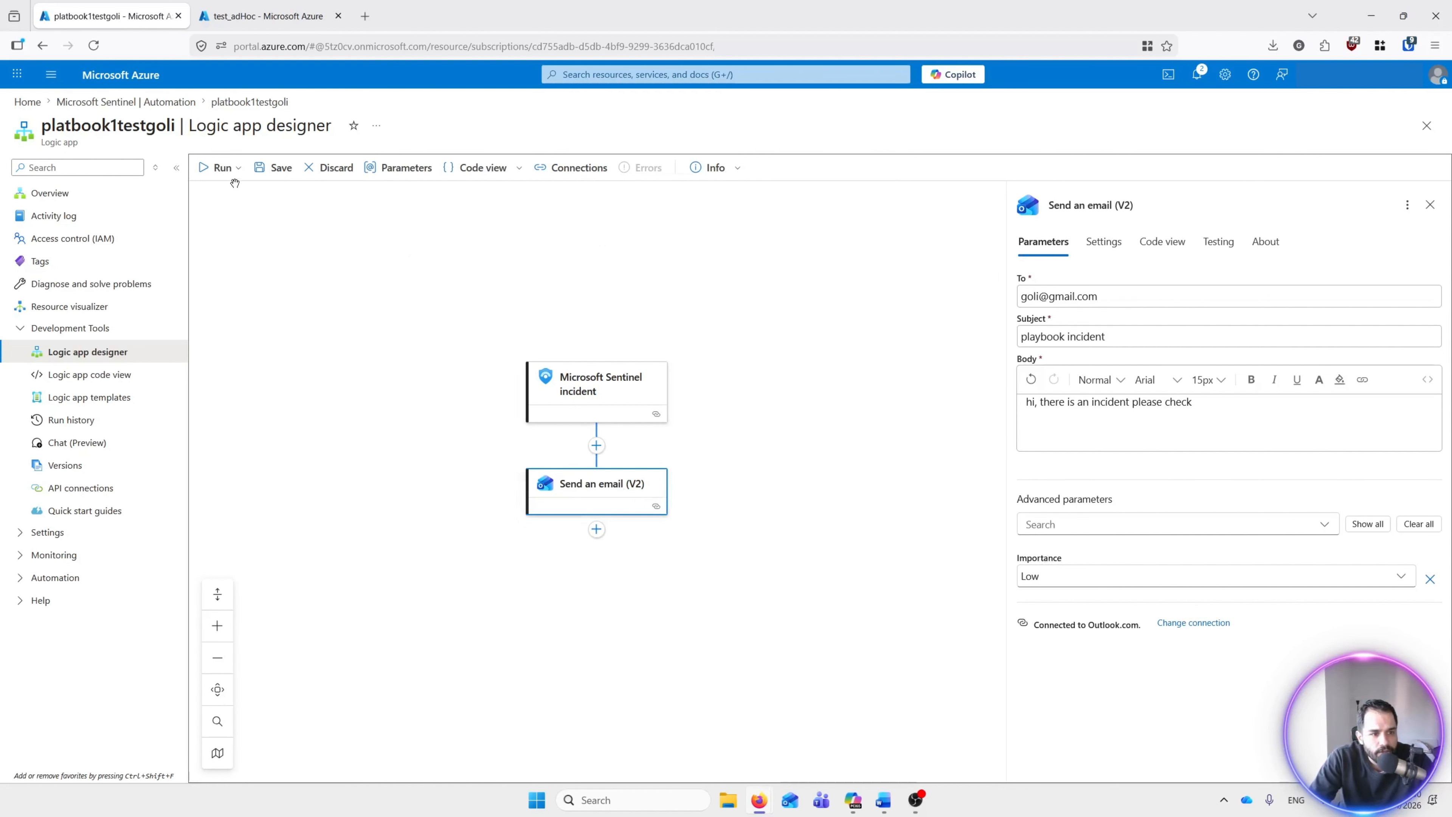
{"action": "left_click", "coordinate": [275, 167]}
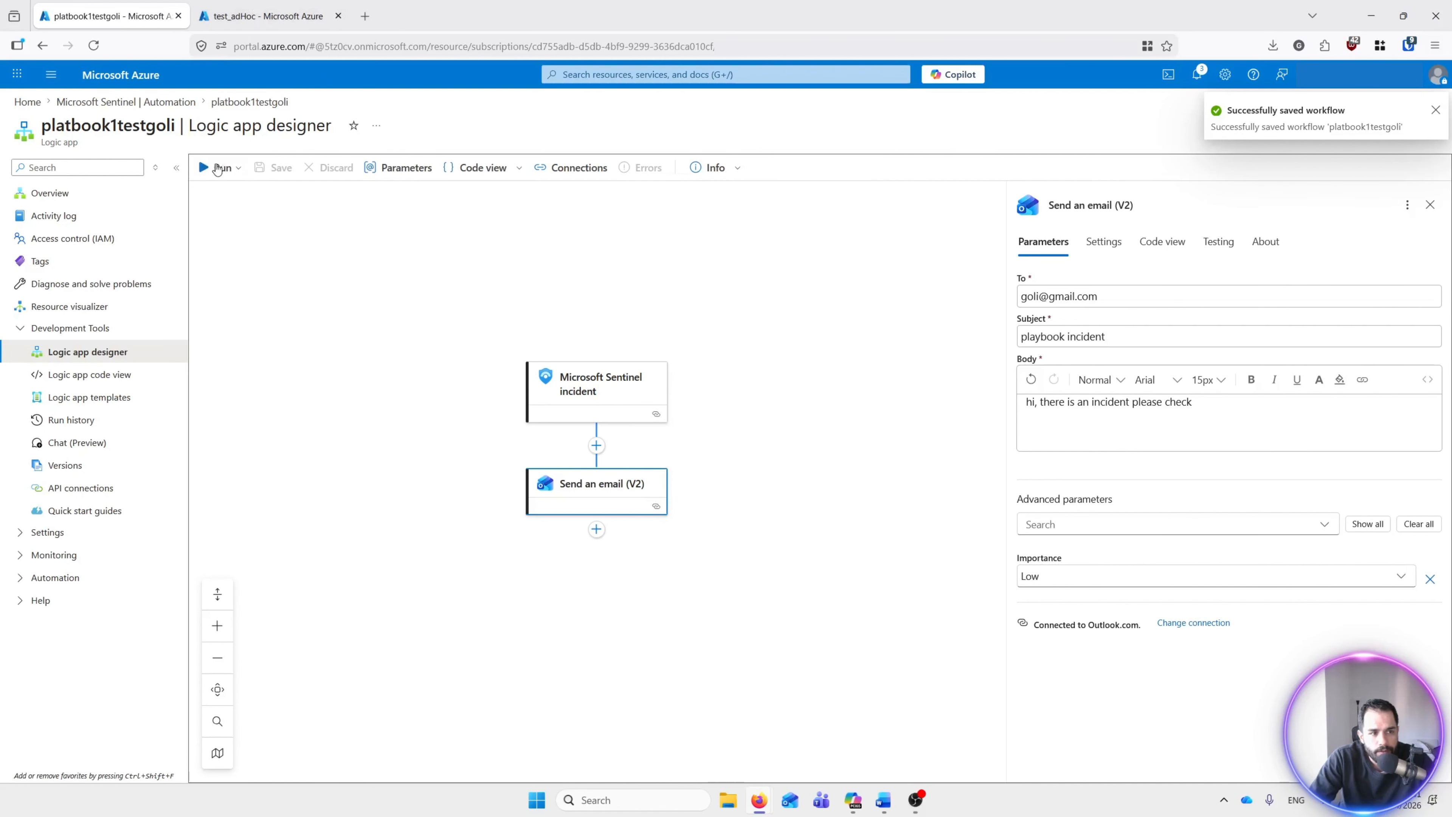
Step: Refresh test_adHoc to confirm the logic app and two API connections, then return Home
{"action": "left_click", "coordinate": [260, 15]}
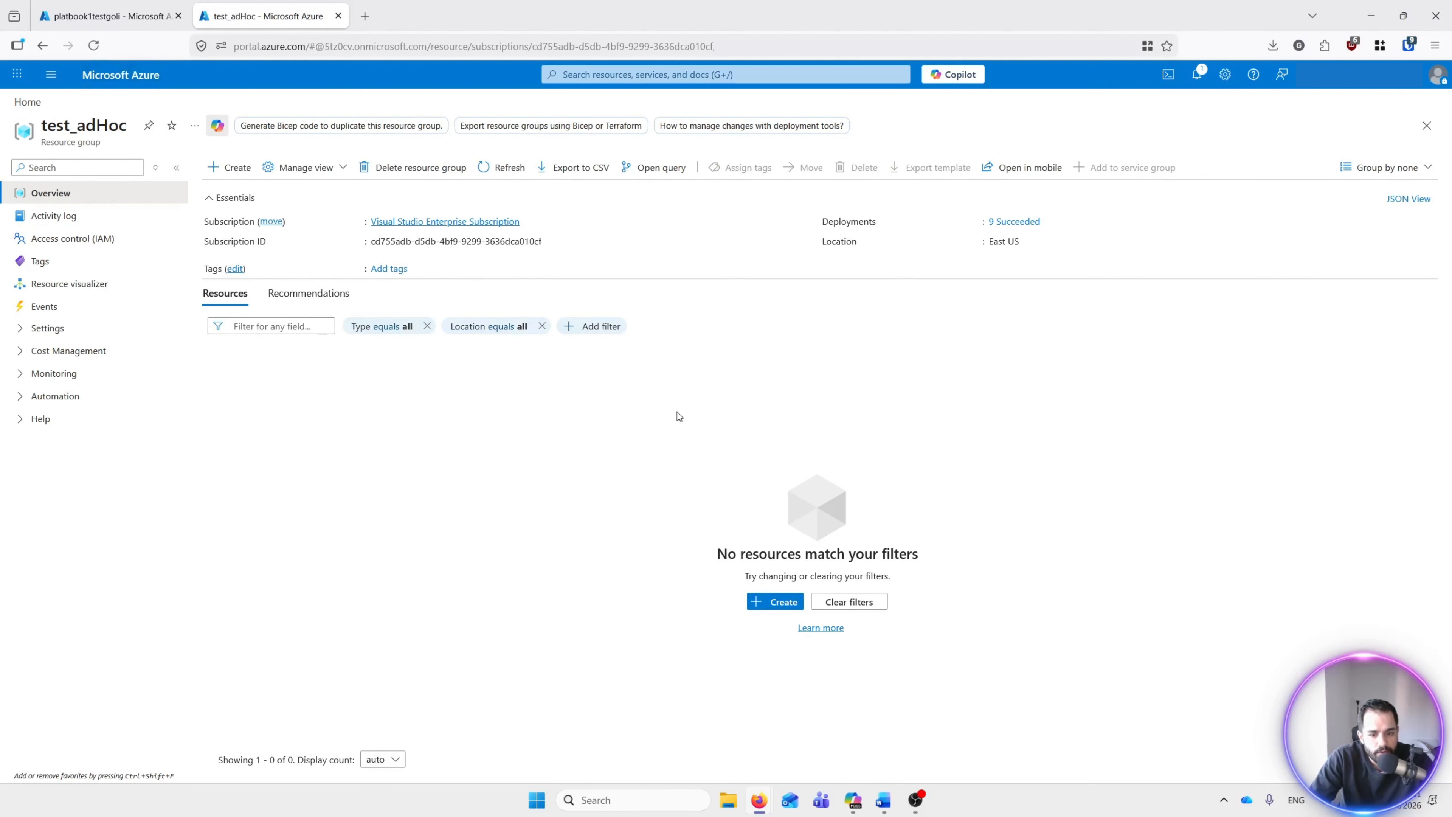
{"action": "left_click", "coordinate": [93, 45]}
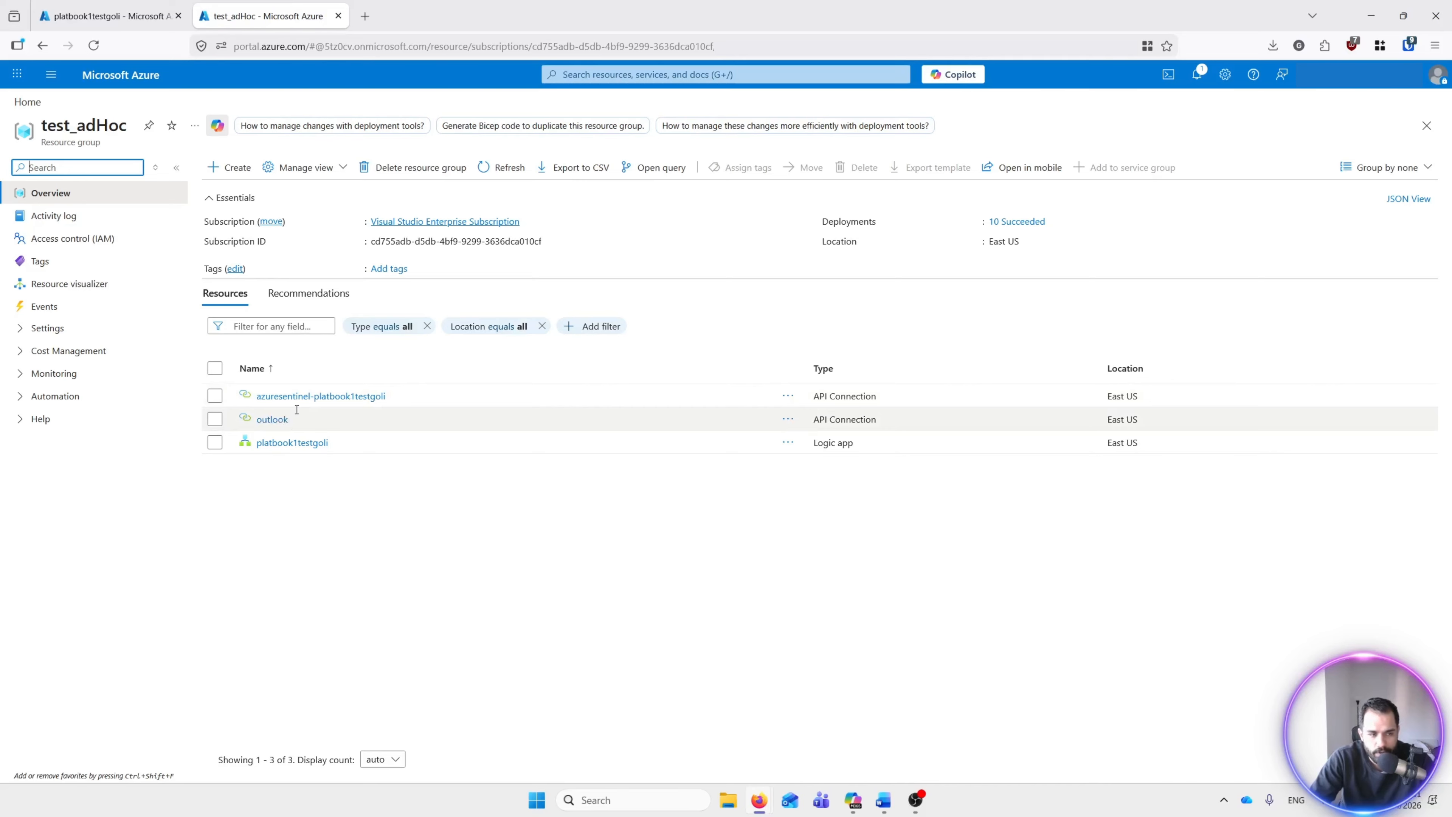
{"action": "left_click", "coordinate": [106, 16]}
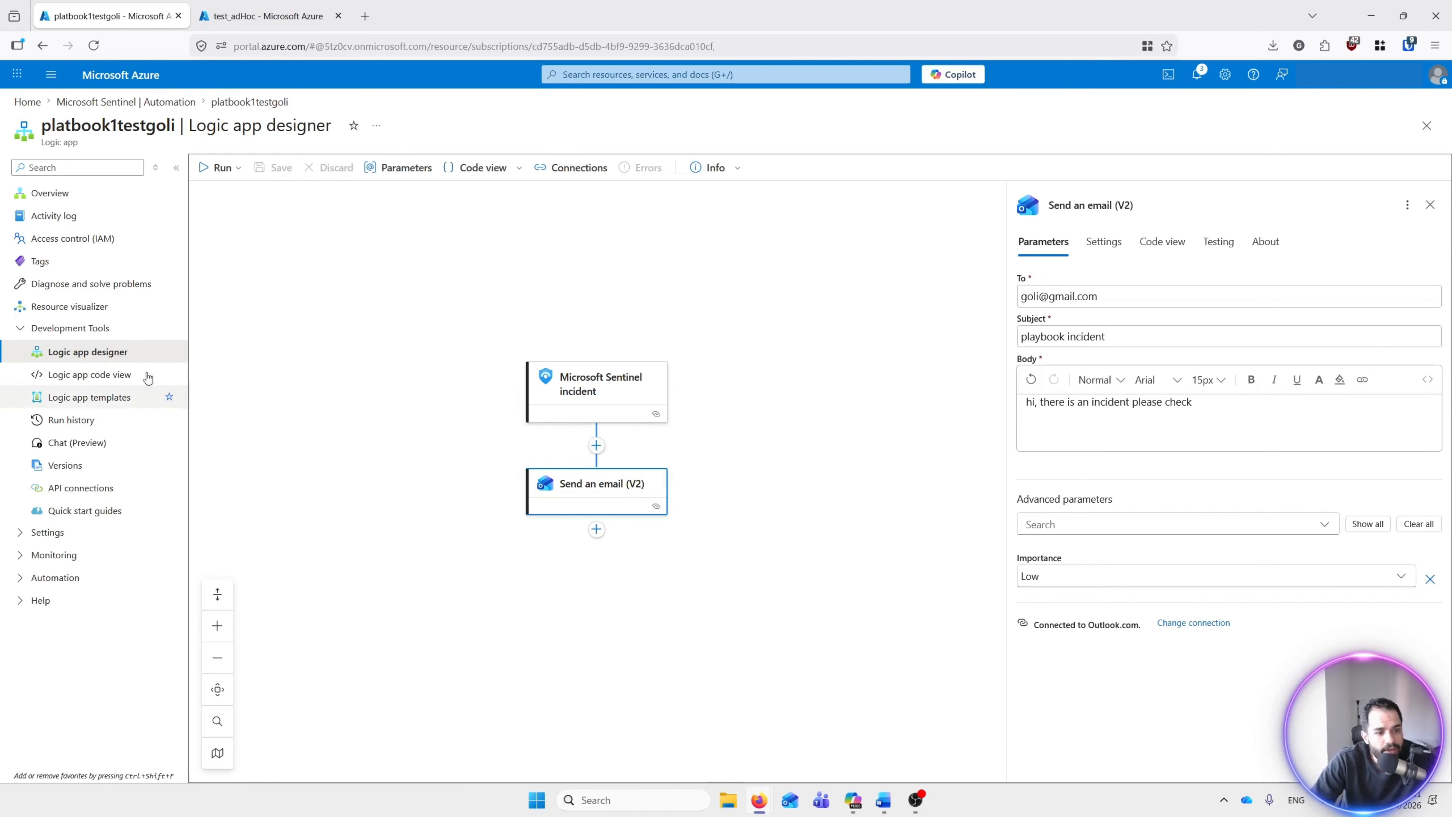
{"action": "left_click", "coordinate": [132, 83]}
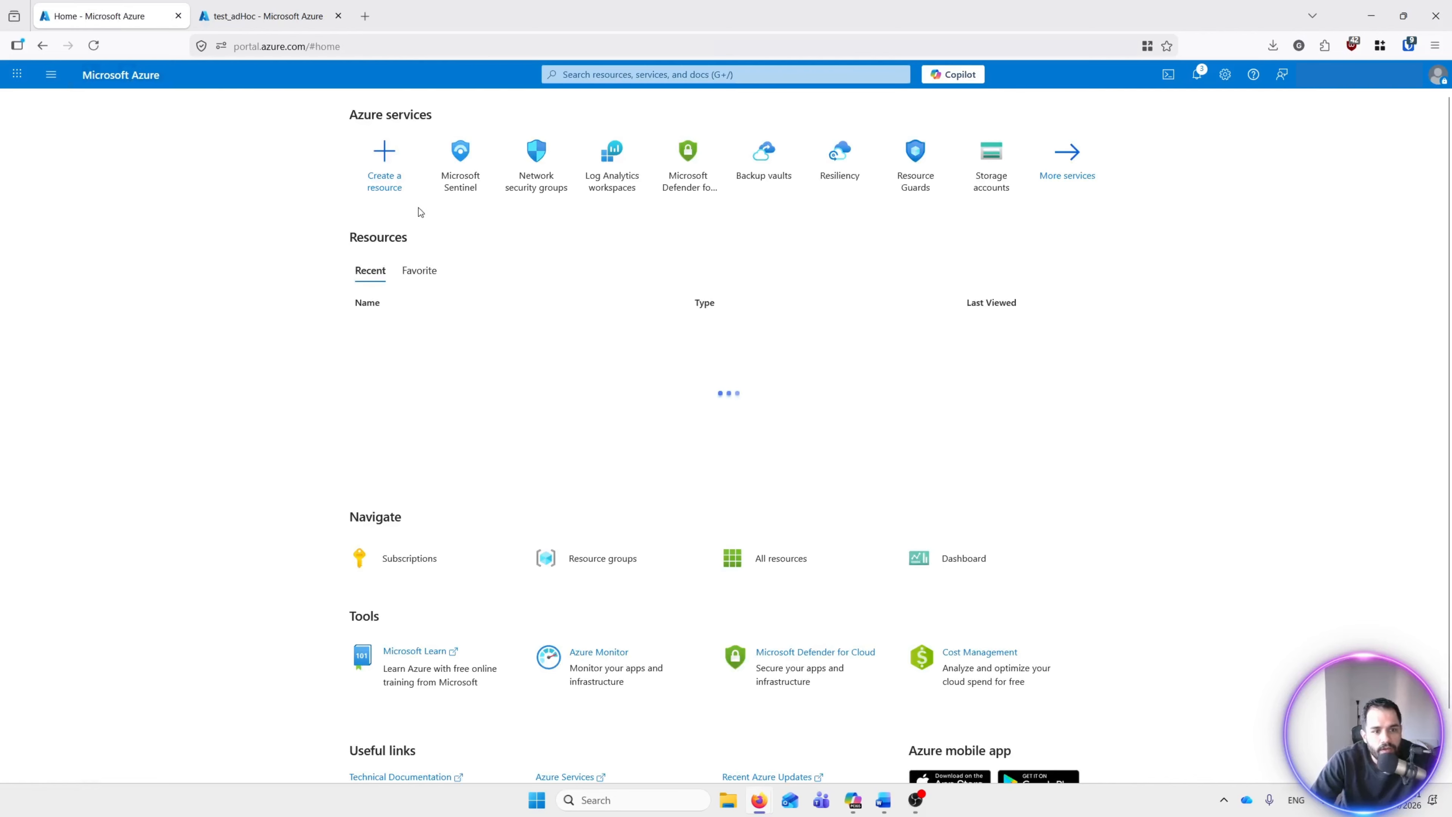
Step: Open the Automation page of Sentinel's LogAnalytics1OnAzureForSentinel workspace
{"action": "left_click", "coordinate": [457, 194]}
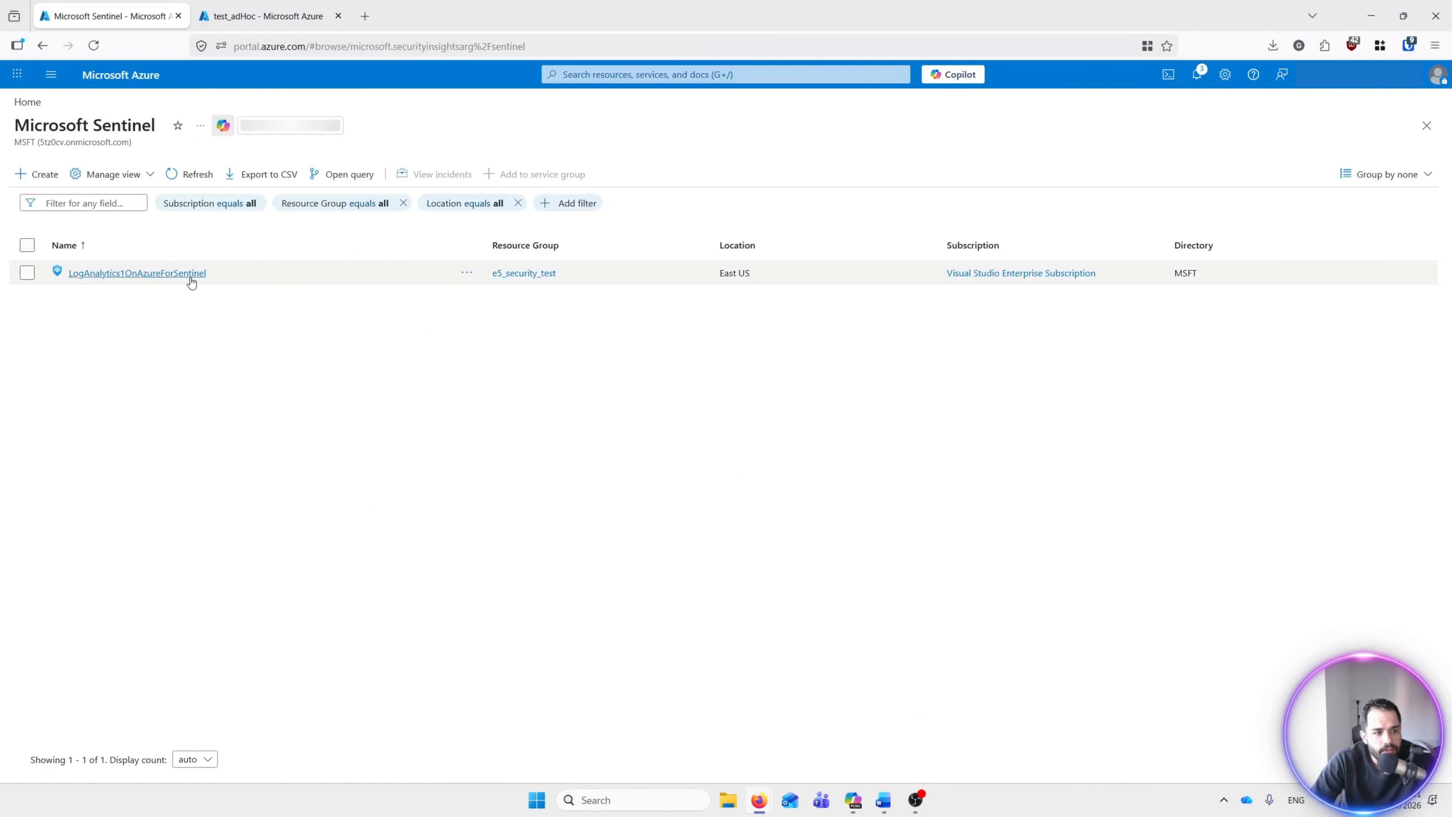
{"action": "left_click", "coordinate": [189, 275]}
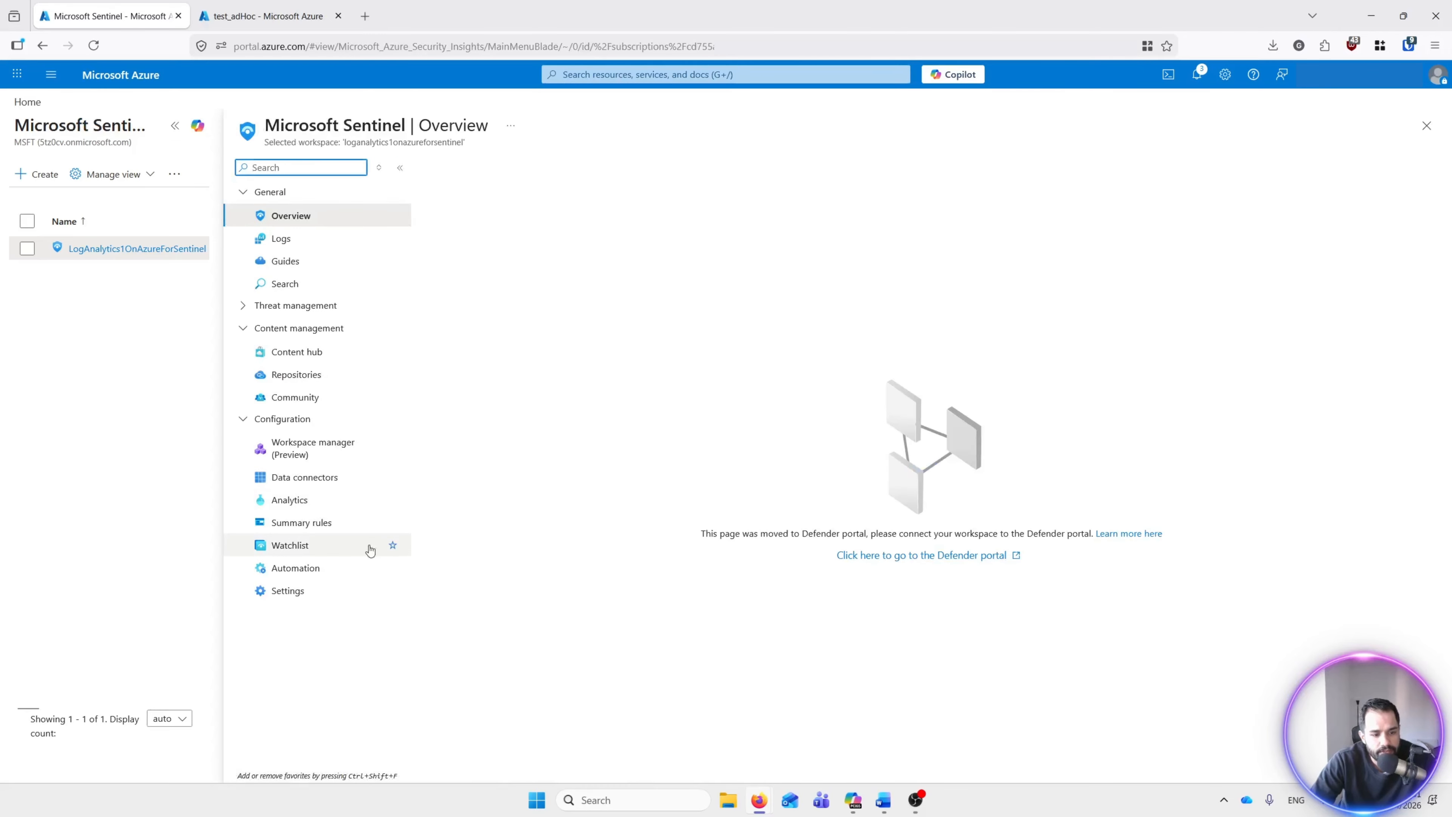
{"action": "left_click", "coordinate": [305, 572]}
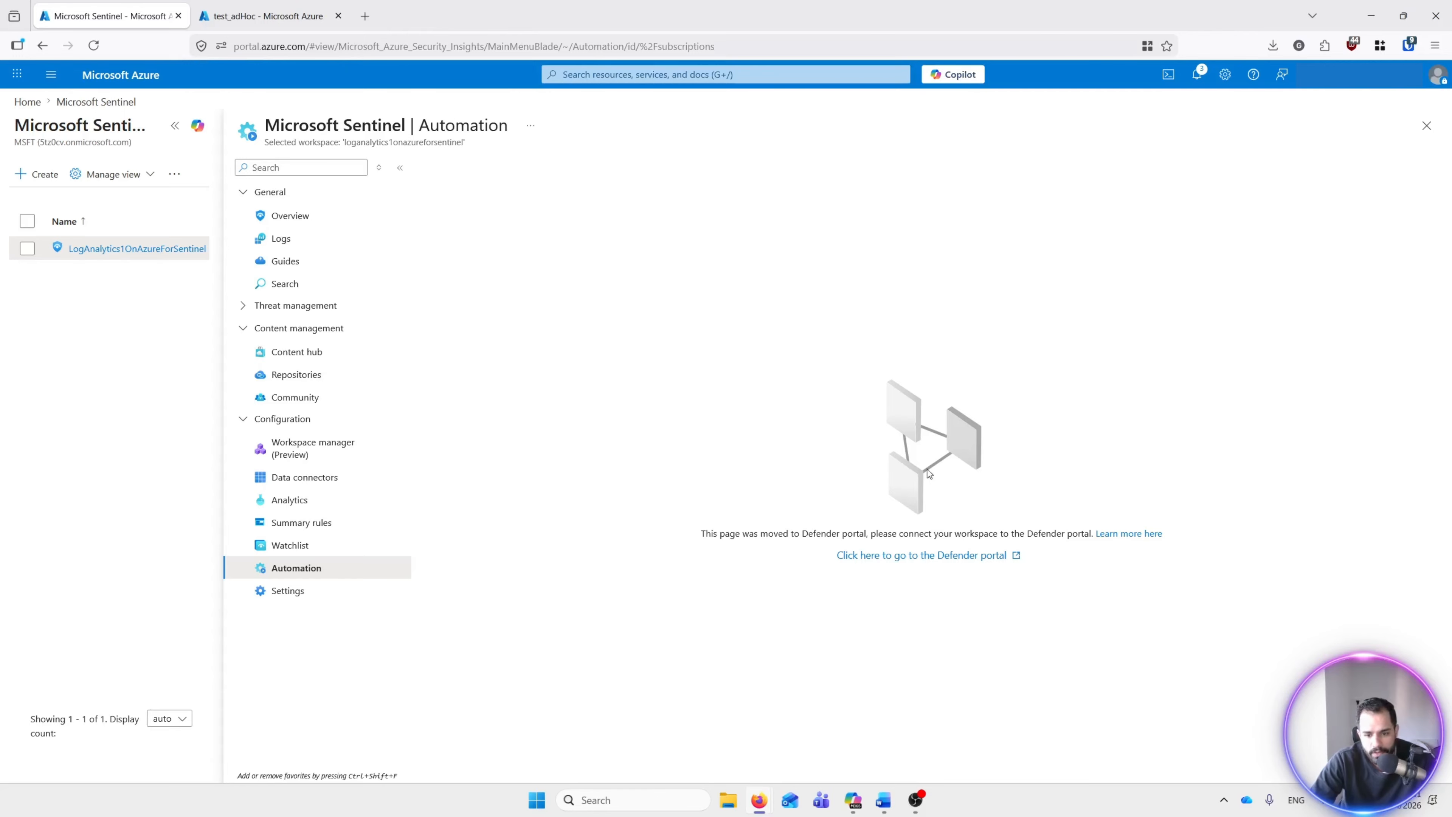
Step: Refresh Automation, confirm platbook1testgoli under Active playbooks, then move to Sentinel Analytics
{"action": "left_click", "coordinate": [94, 46]}
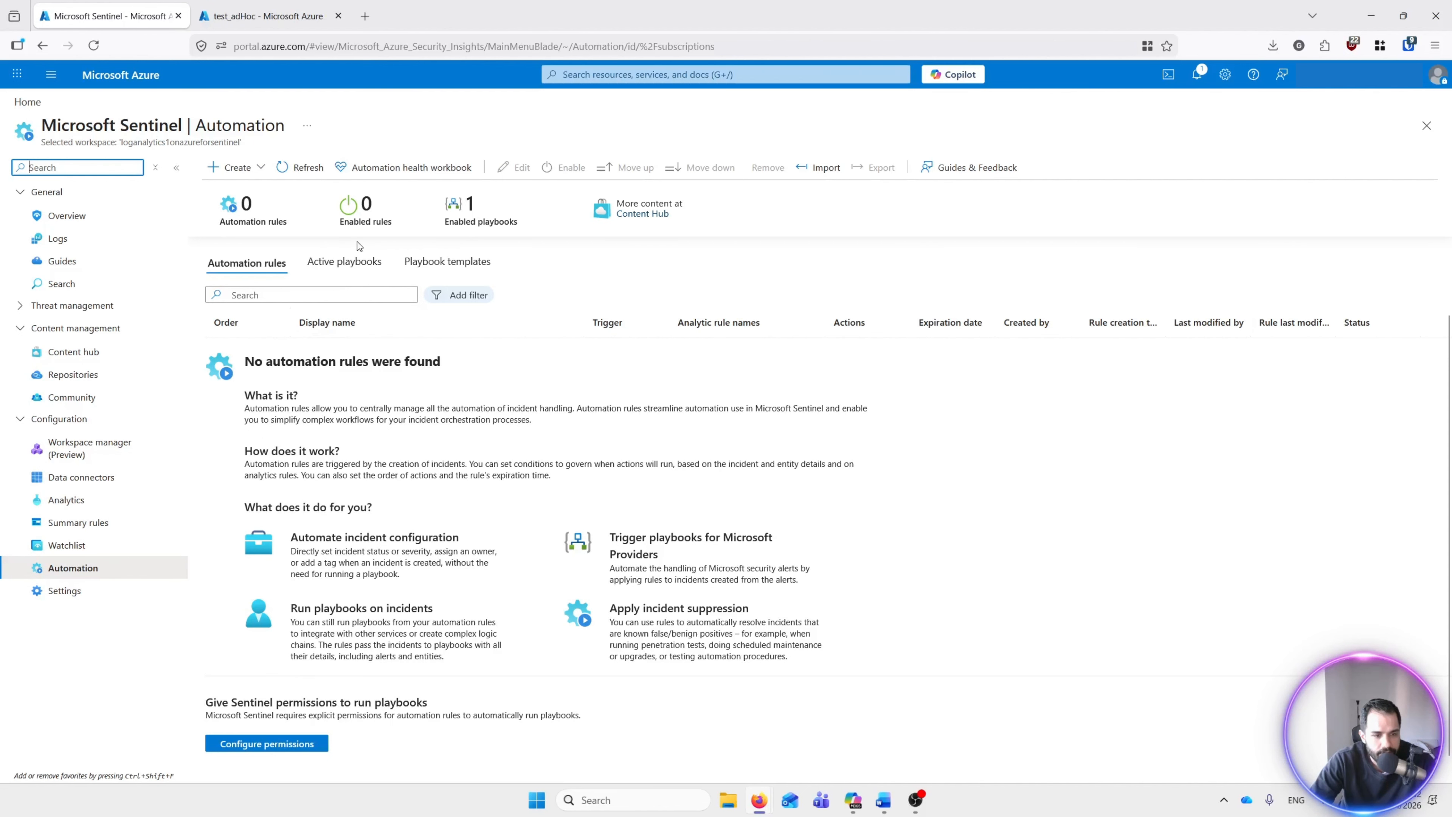
{"action": "left_click", "coordinate": [338, 269]}
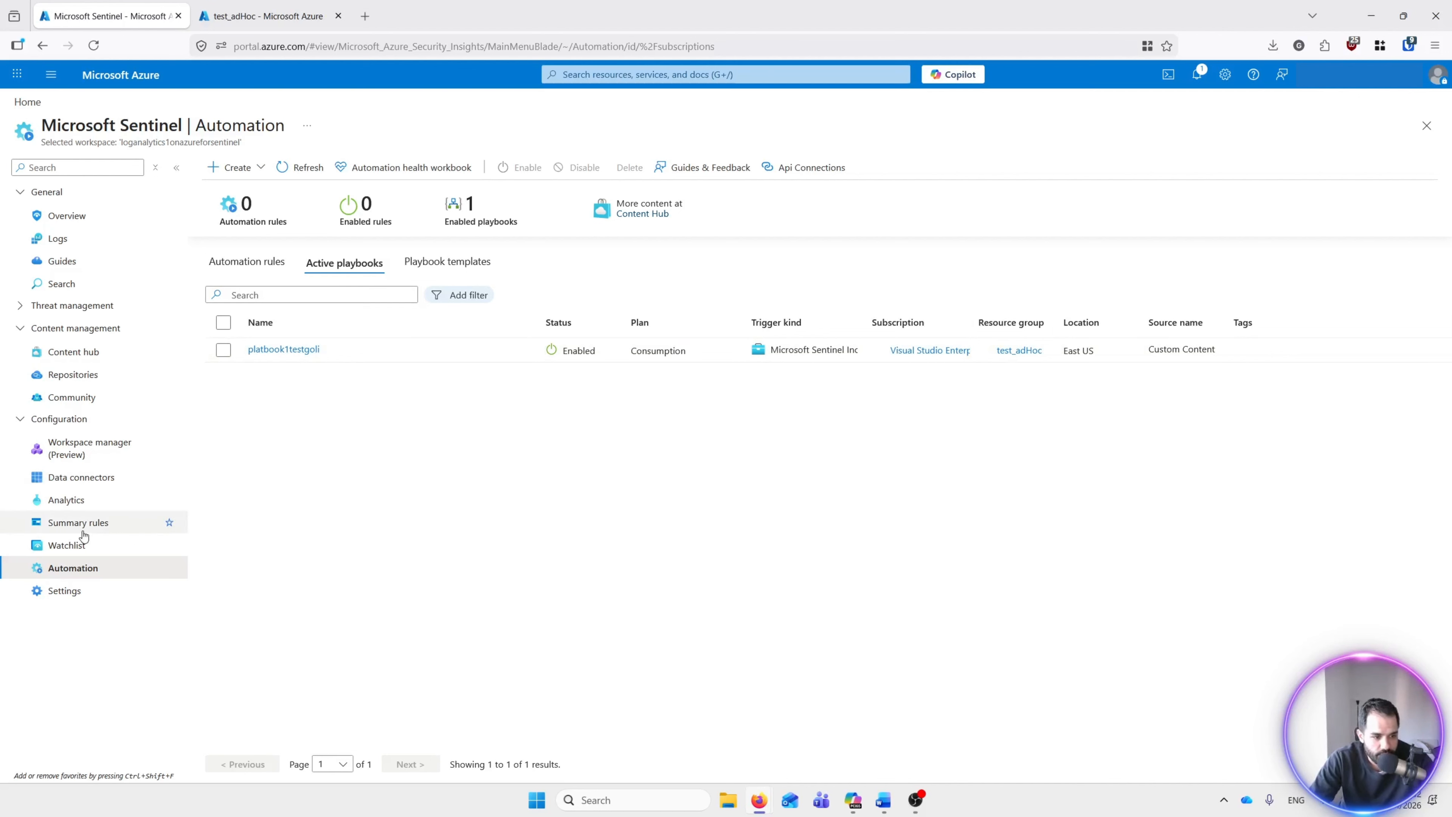
{"action": "left_click", "coordinate": [86, 511]}
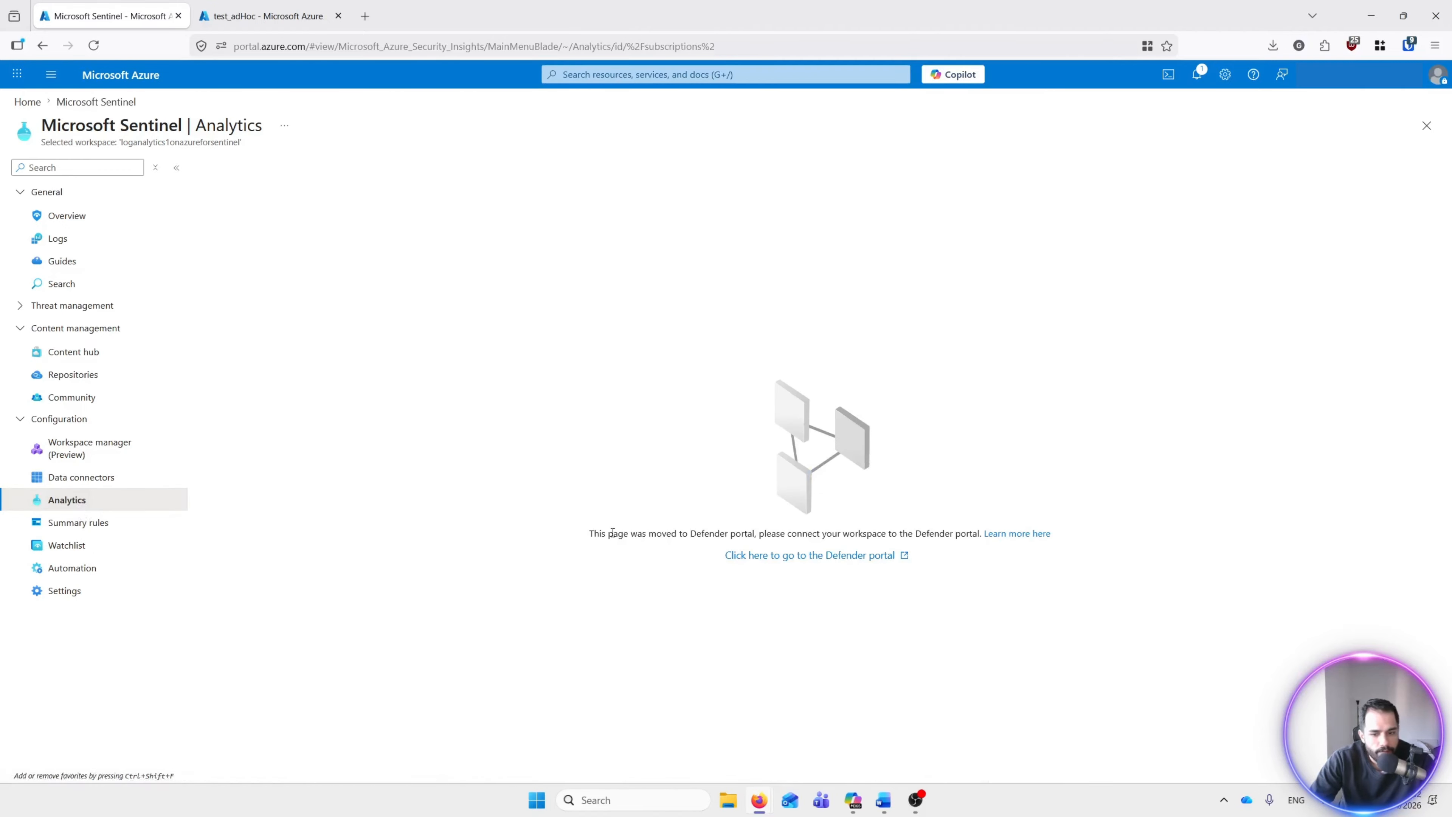
Step: Start a new rule from the 'NRT Microsoft Entra ID Hybrid Health AD FS New Server' template
{"action": "left_click", "coordinate": [86, 53]}
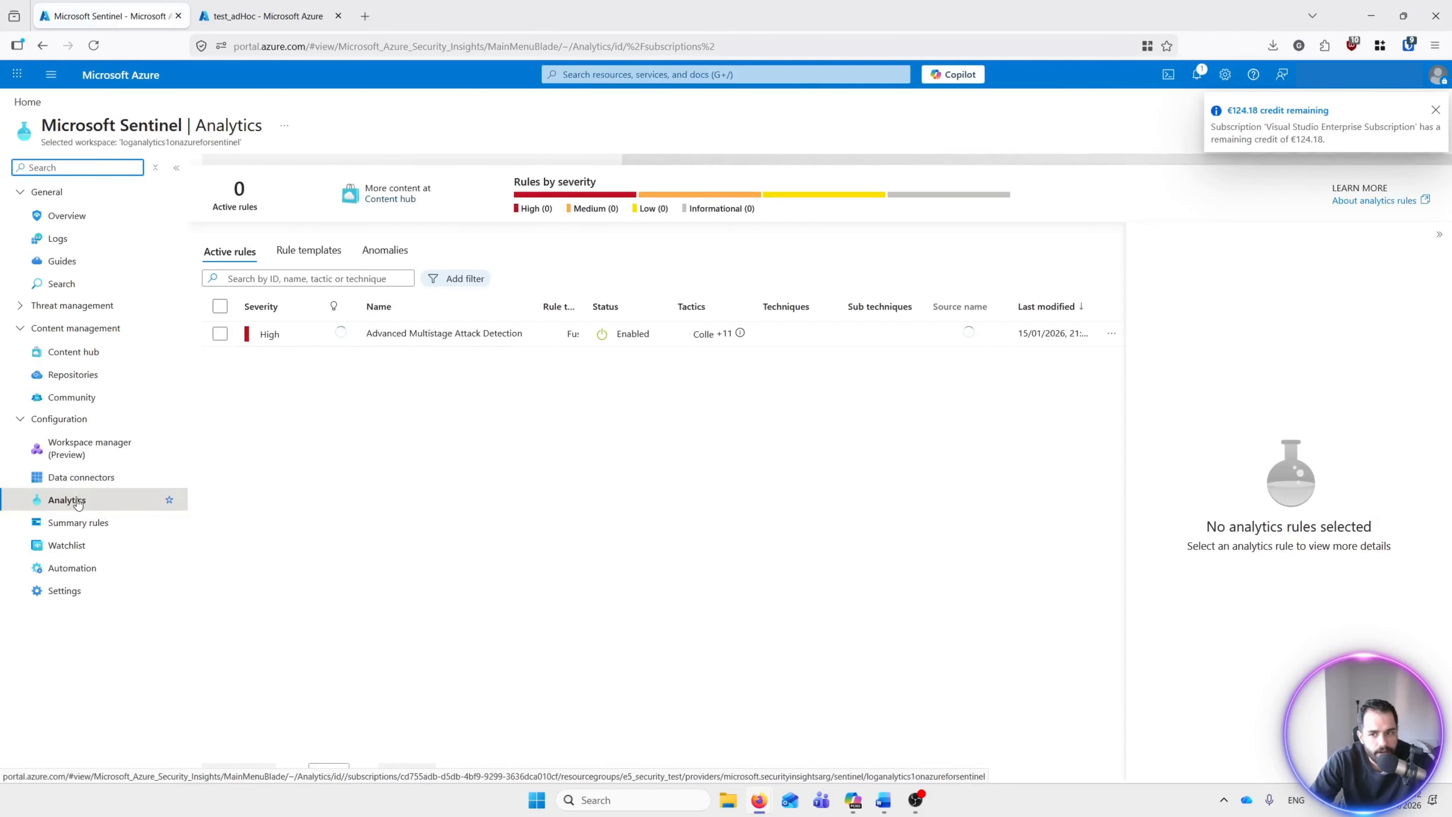
{"action": "left_click", "coordinate": [308, 265]}
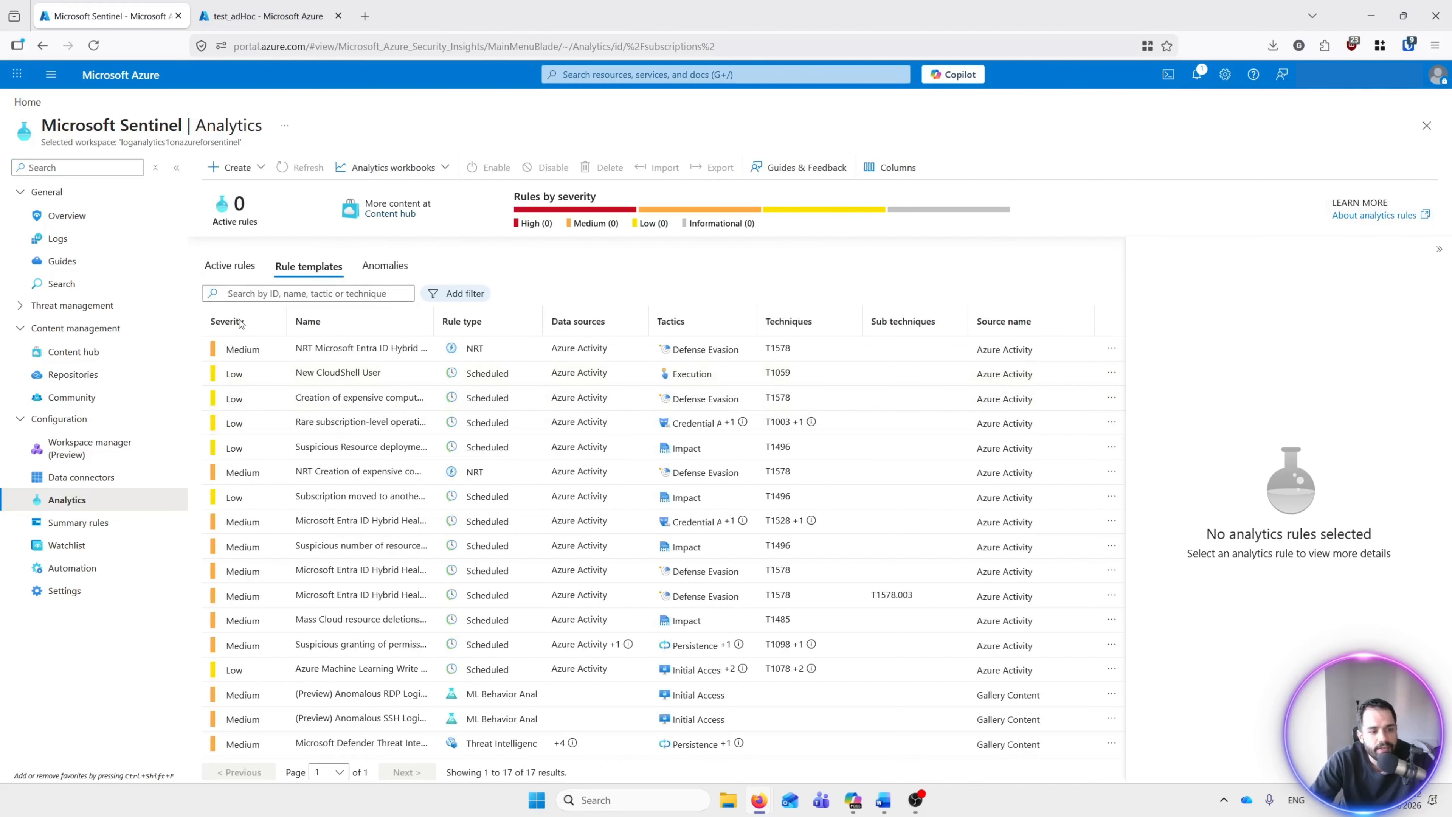
{"action": "left_click", "coordinate": [279, 358]}
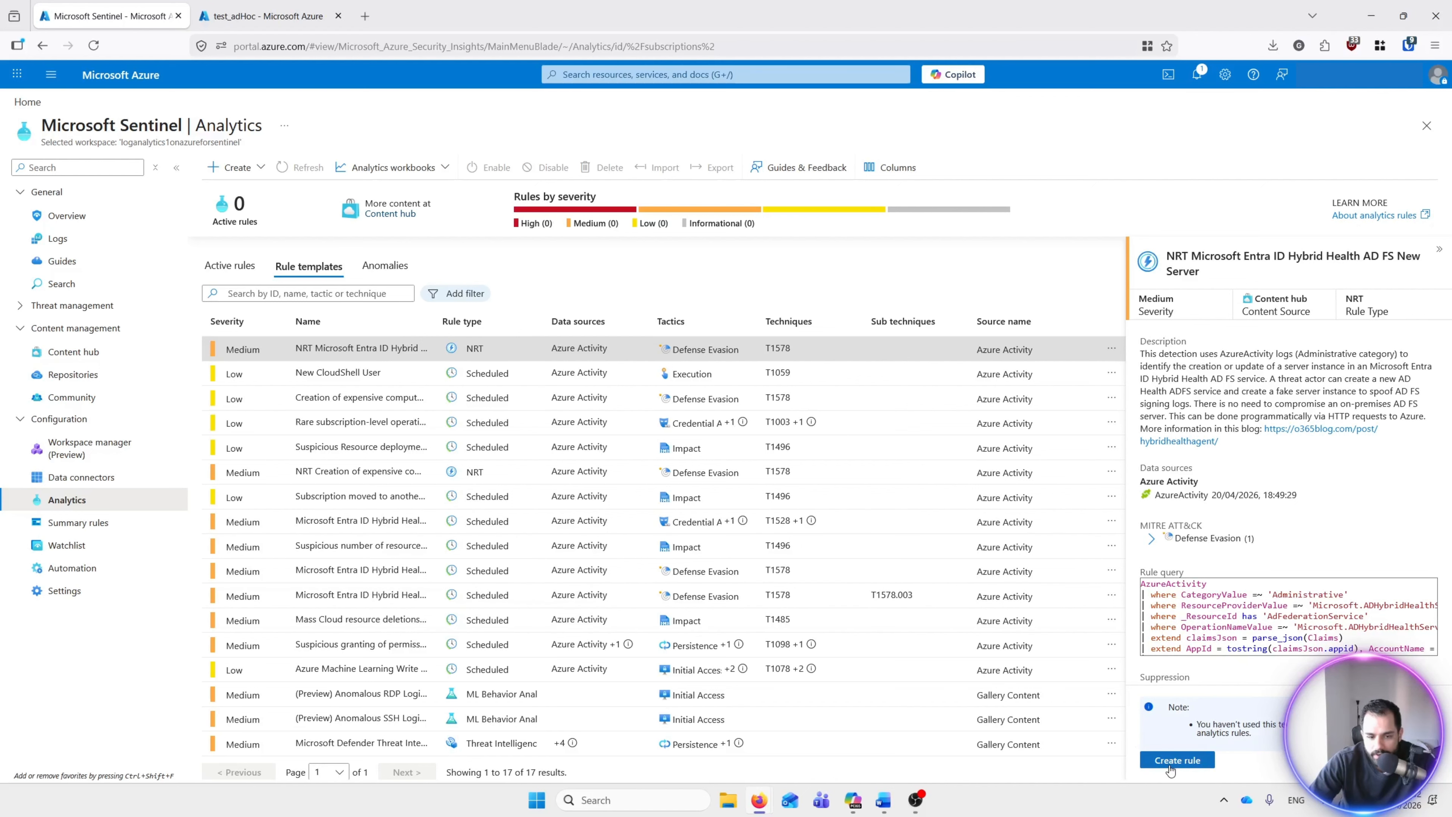
{"action": "left_click", "coordinate": [1169, 766]}
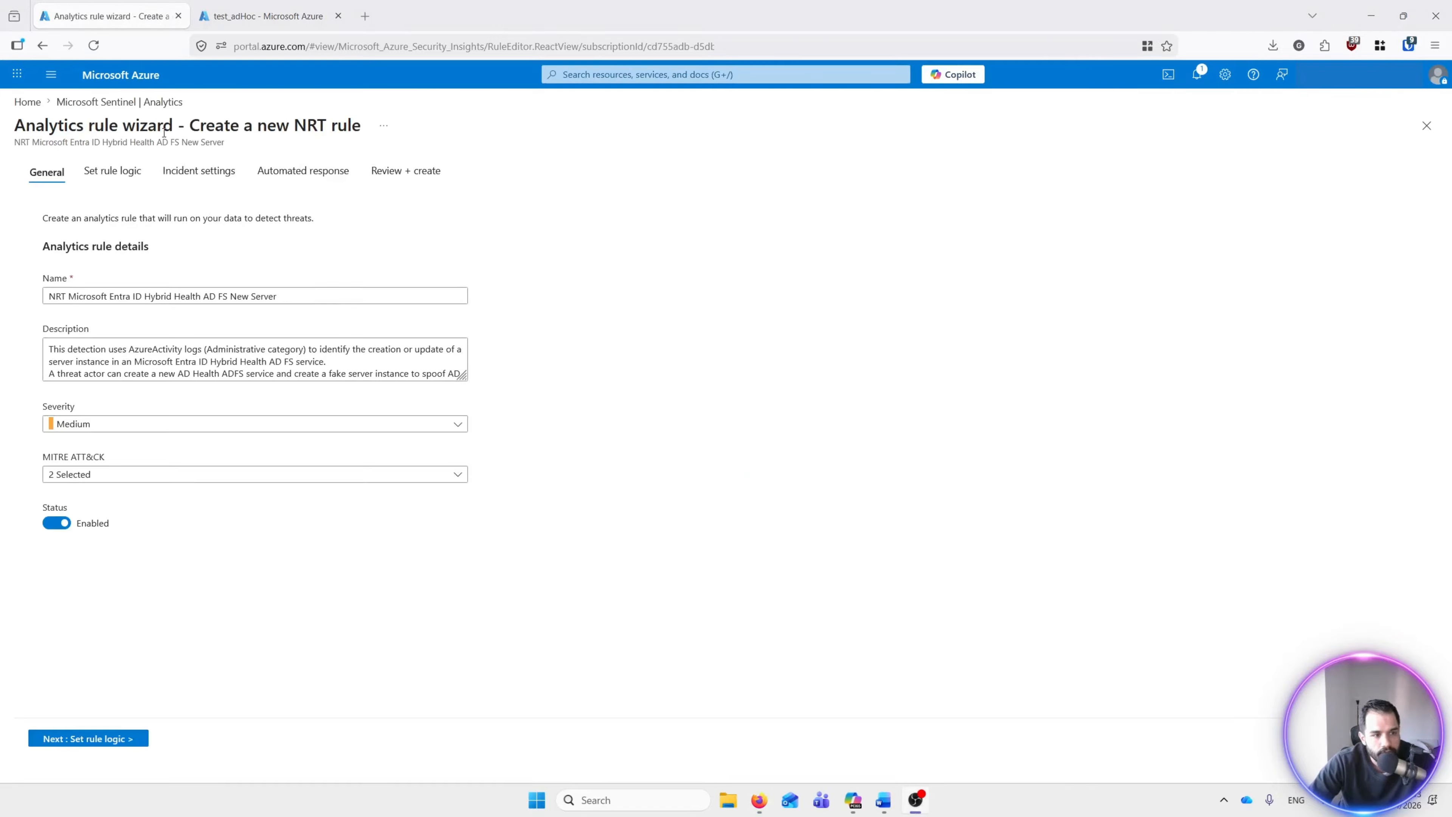
Step: Add a new automation rule named test1 in the rule's Automated response settings
{"action": "left_click", "coordinate": [279, 171]}
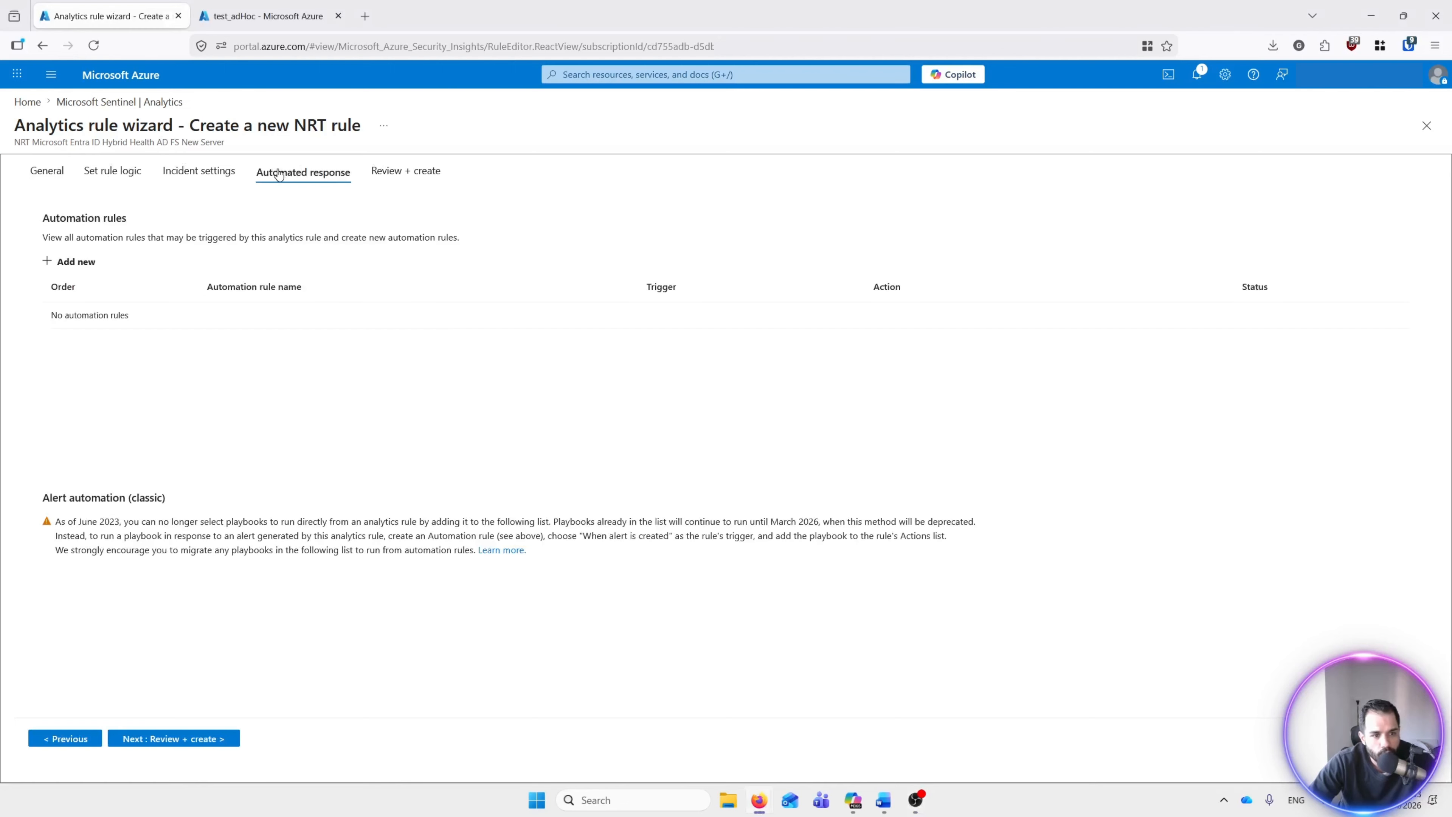
{"action": "left_click", "coordinate": [92, 267]}
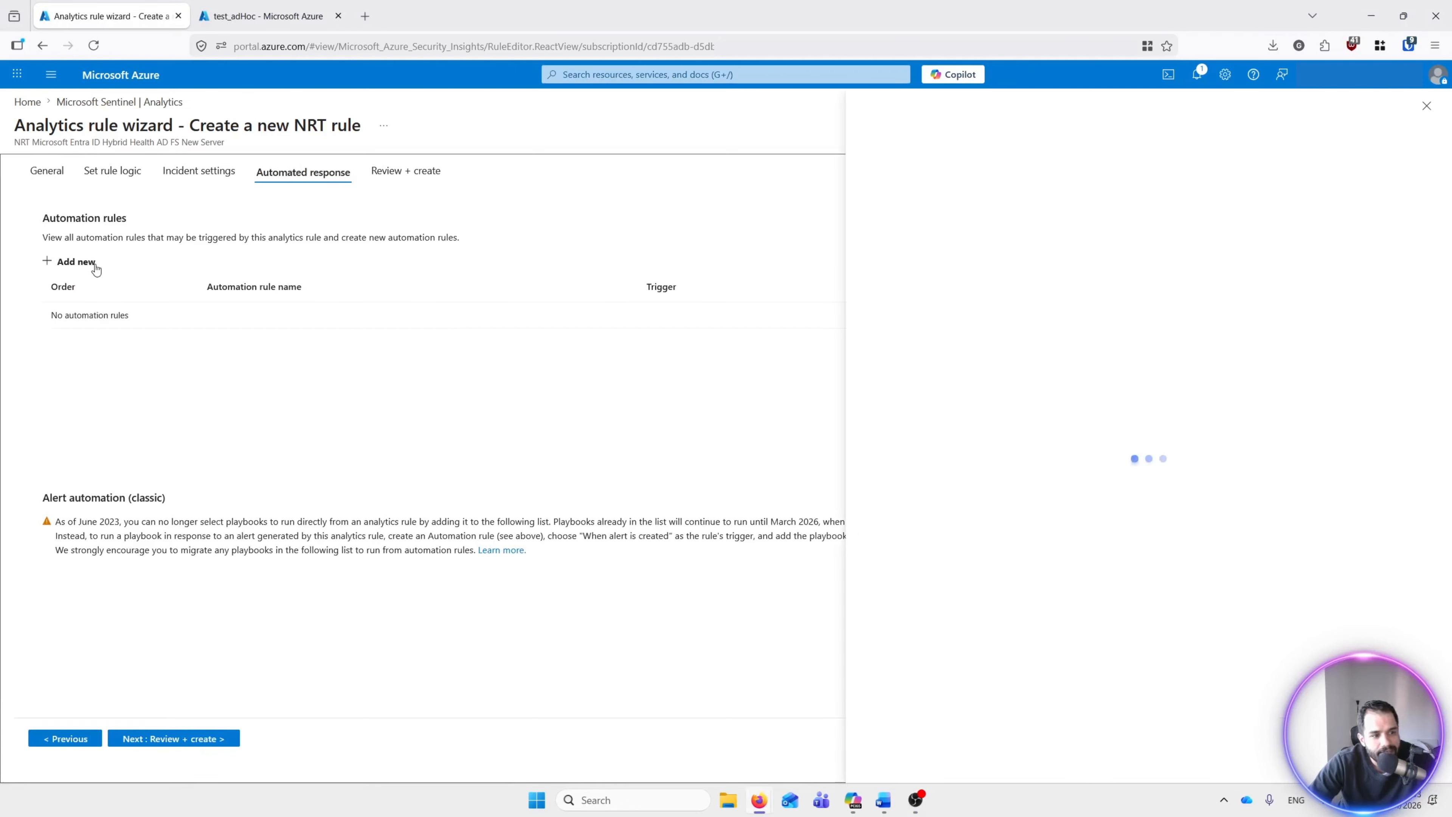
{"action": "left_click", "coordinate": [913, 179]}
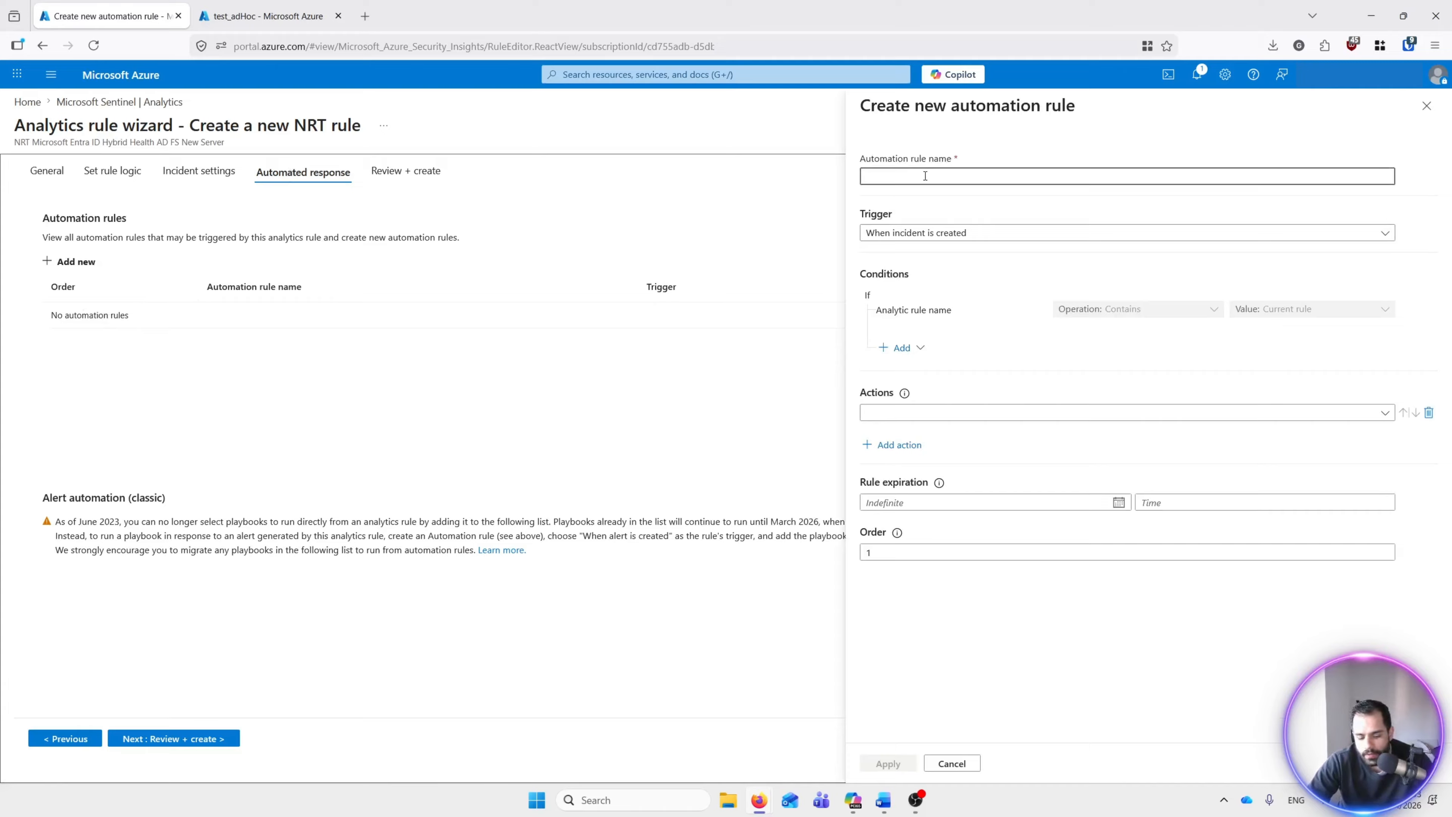
{"action": "type", "text": "test1"}
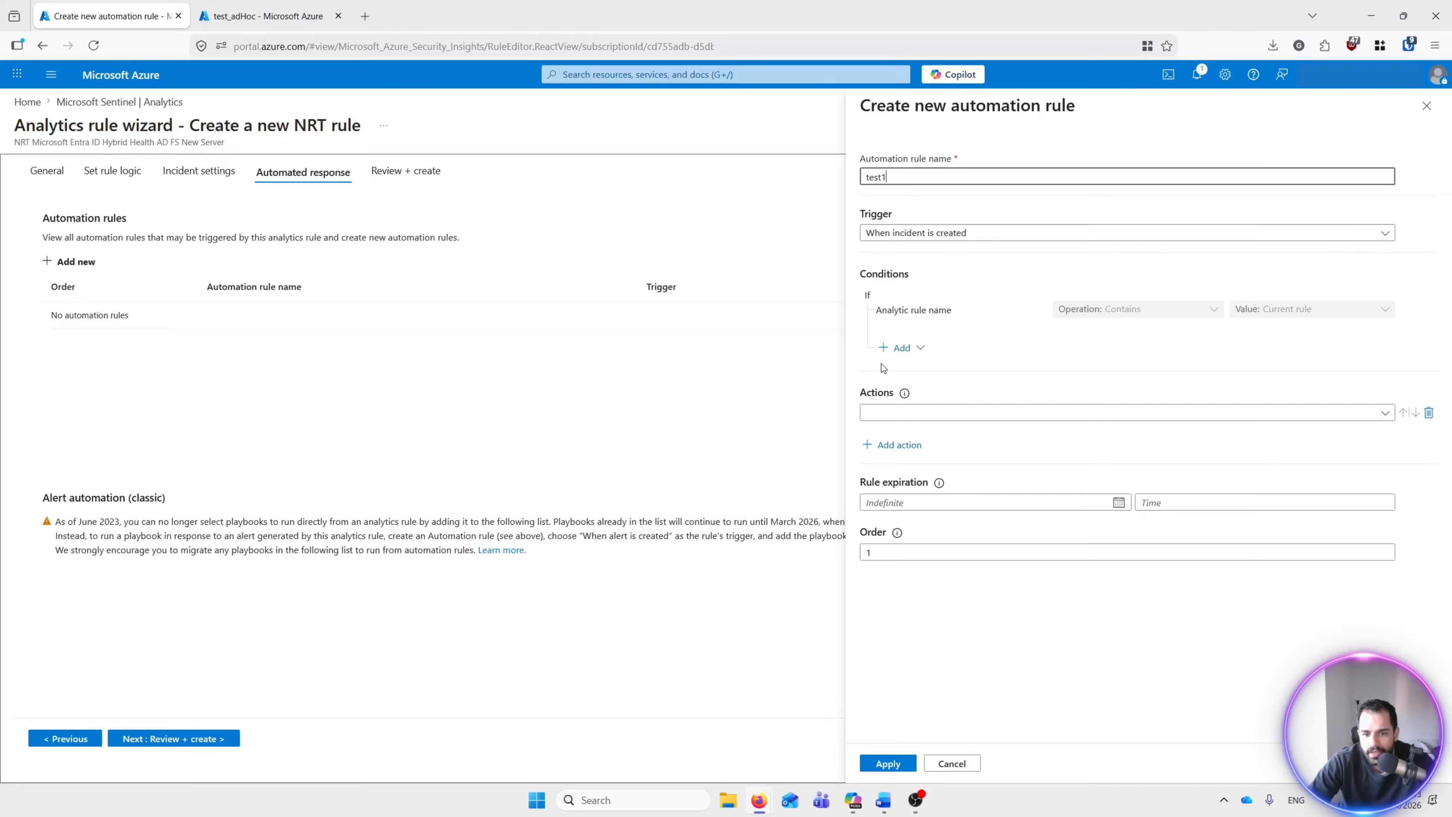
Step: Set the test1 rule's action to Run playbook, leaving the playbook unselected
{"action": "left_click", "coordinate": [909, 417]}
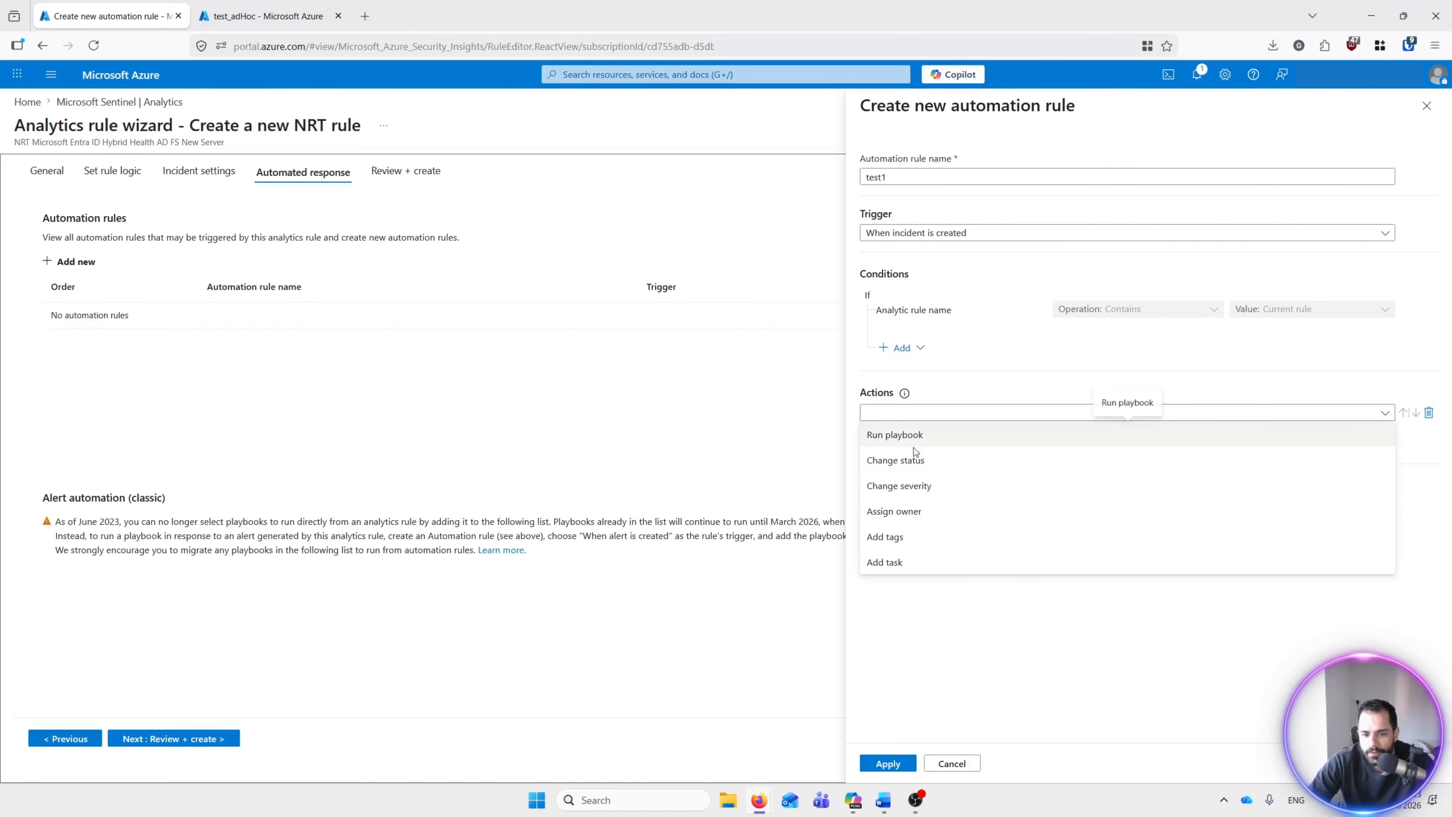
{"action": "left_click", "coordinate": [905, 439]}
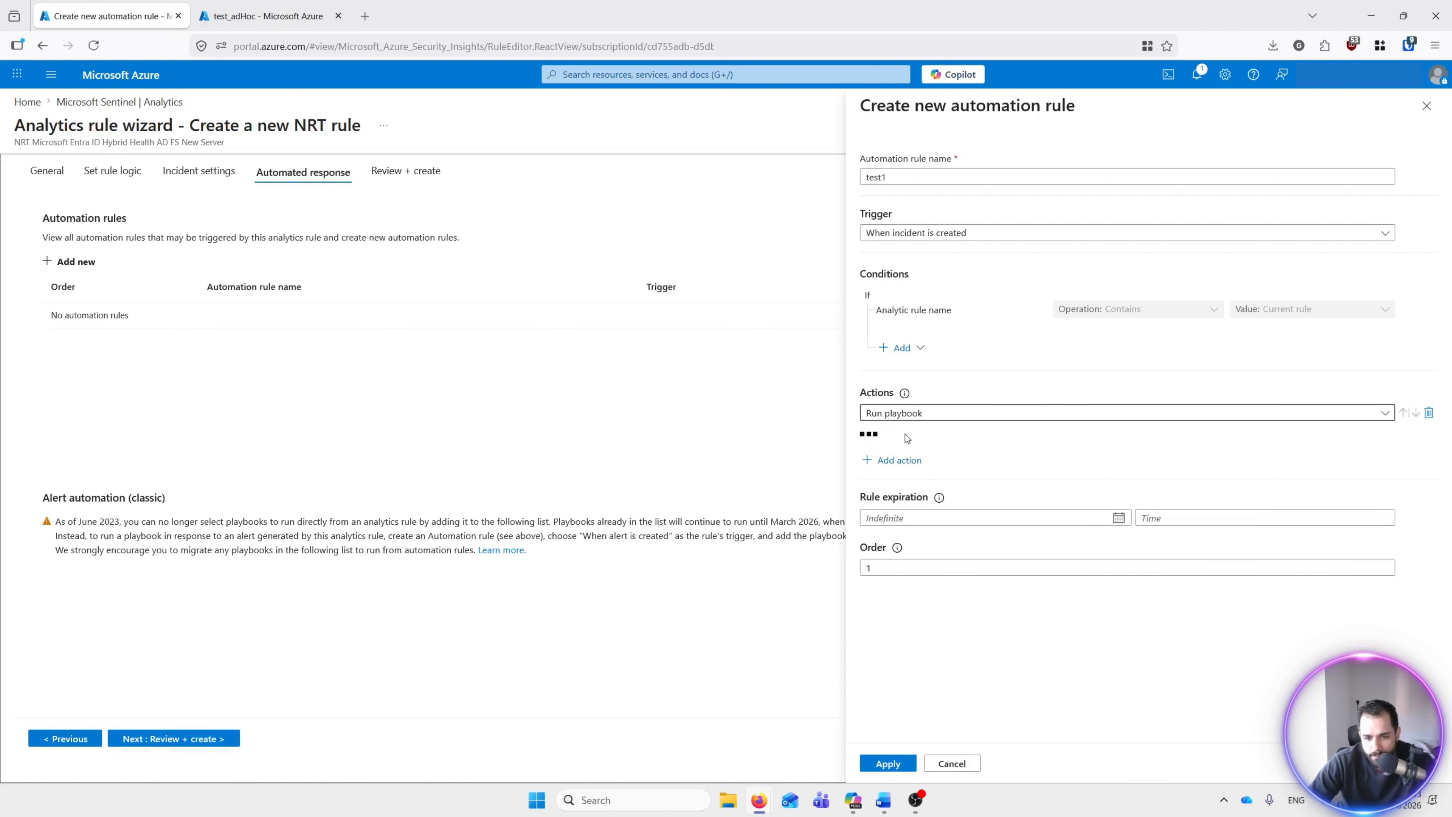
{"action": "left_click", "coordinate": [1118, 451]}
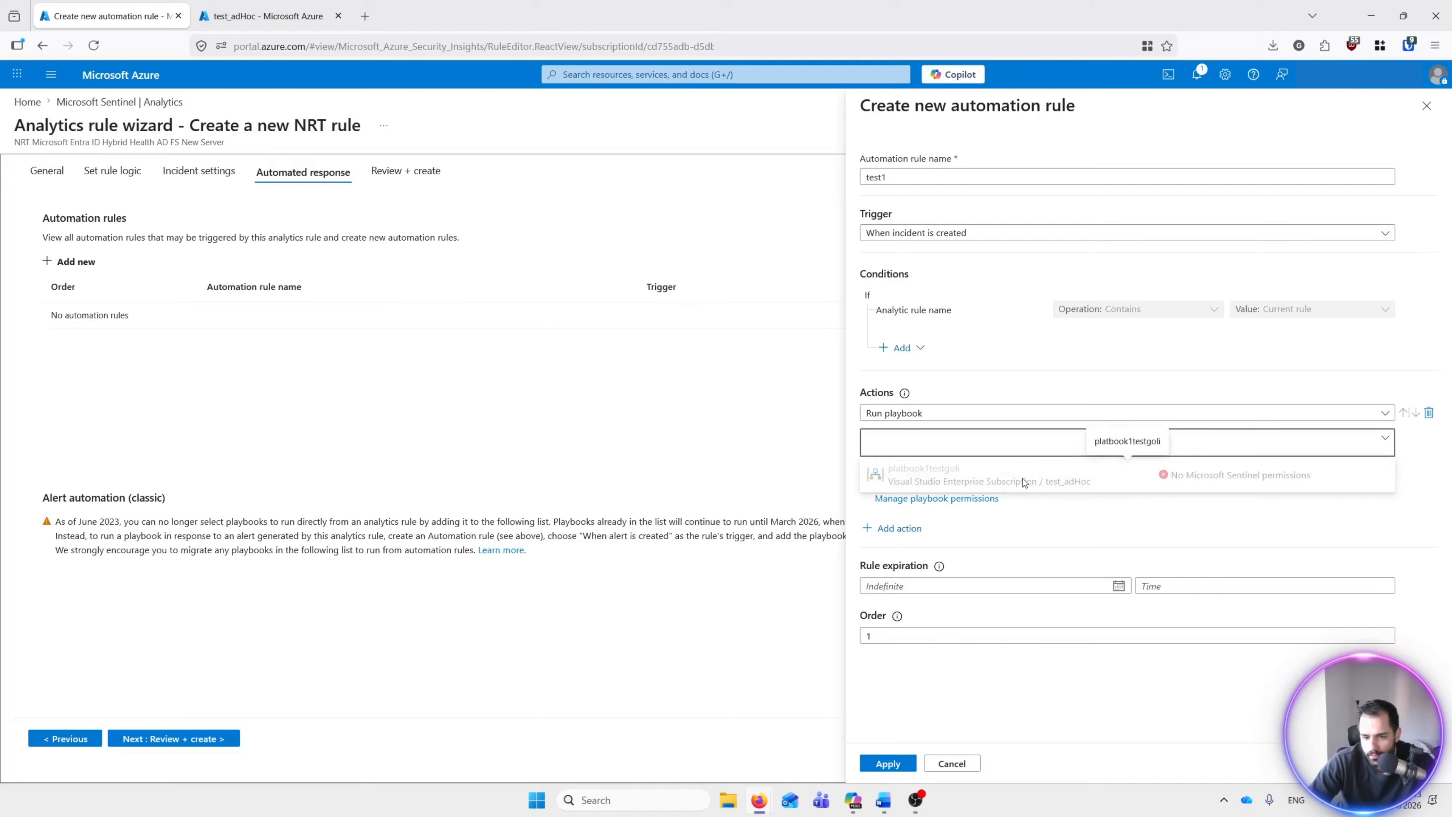
{"action": "left_click", "coordinate": [1424, 468]}
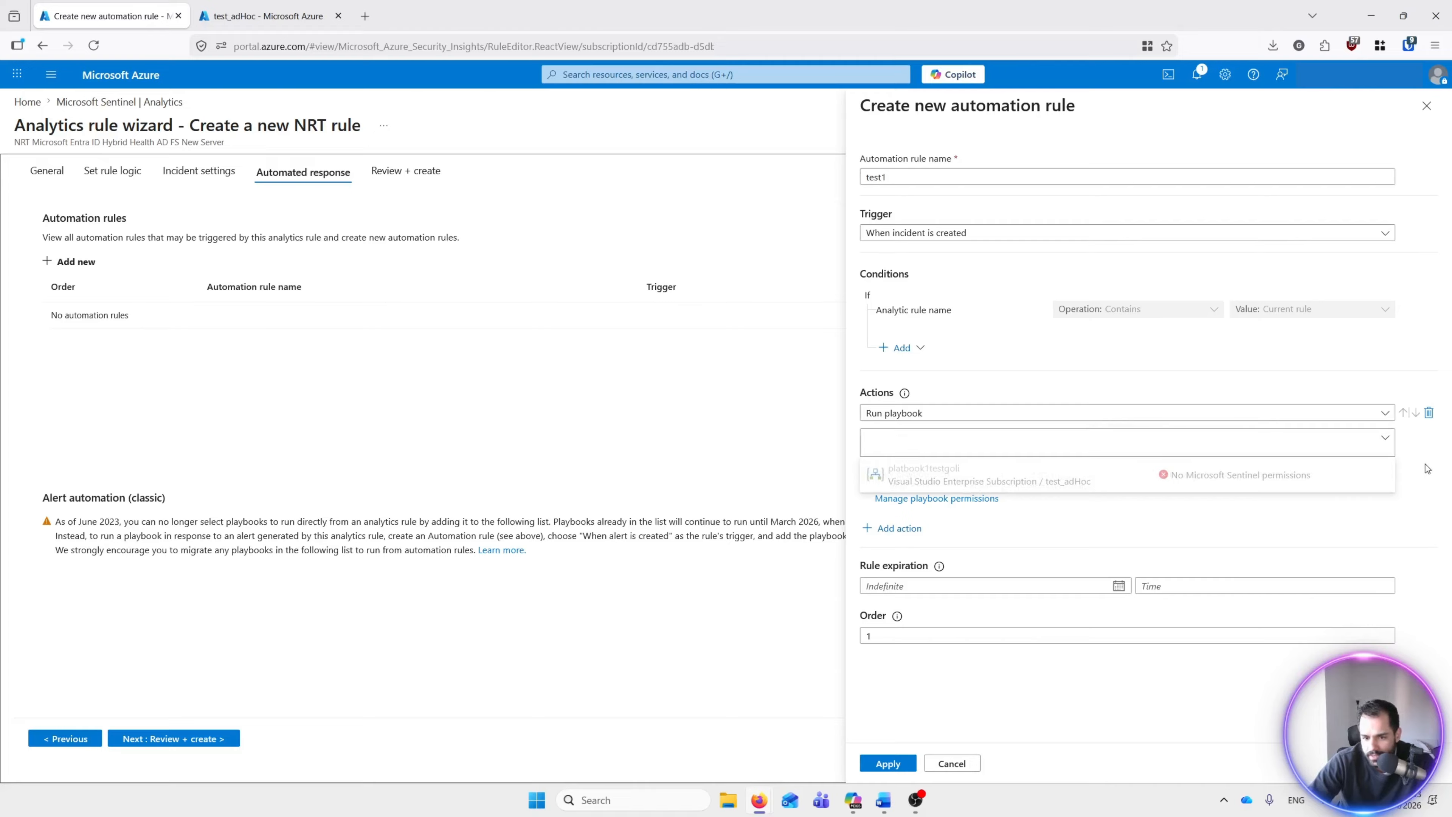
Step: Grant Microsoft Sentinel playbook permissions on the test_adHoc resource group
{"action": "left_click", "coordinate": [933, 501]}
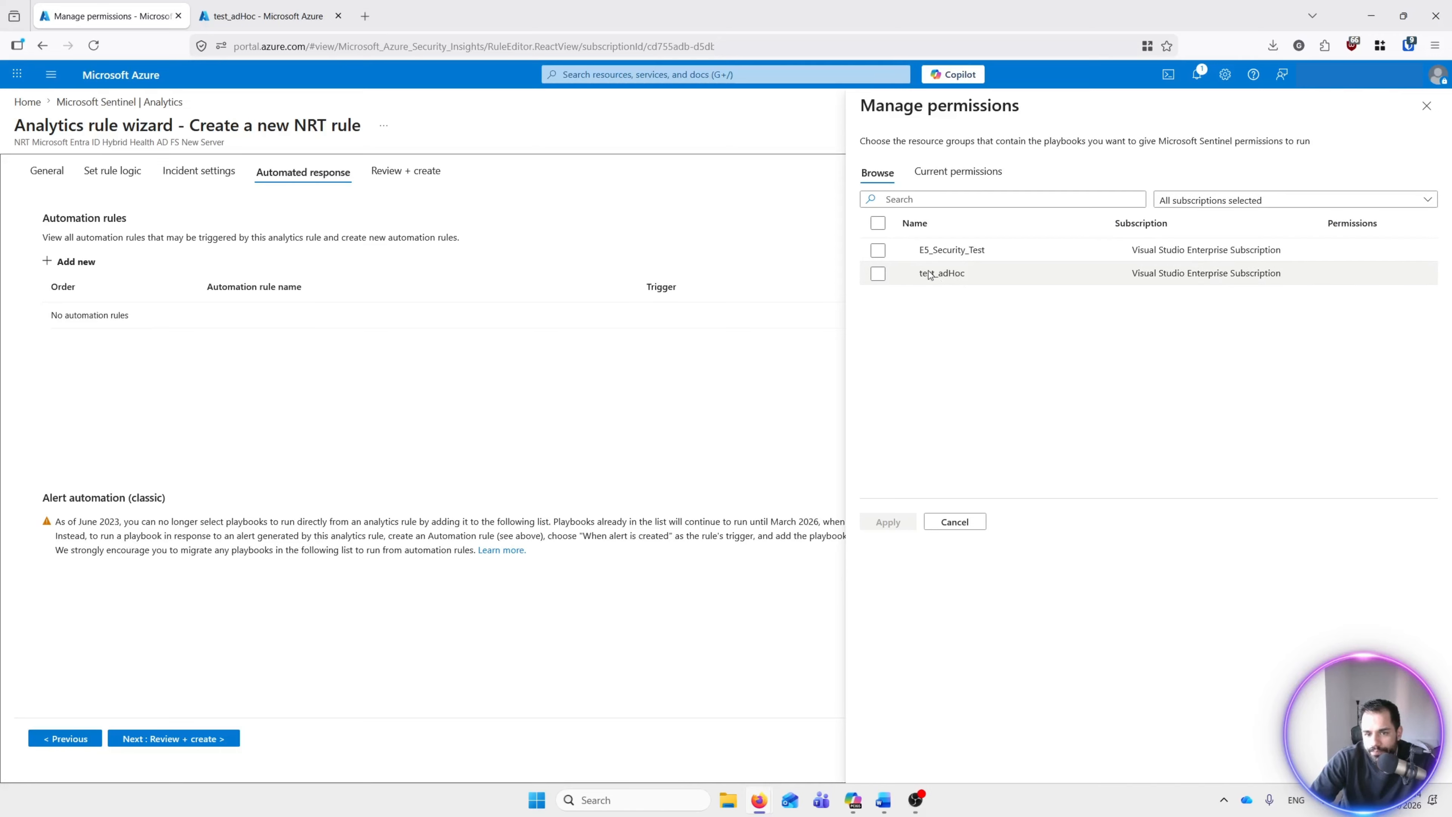
{"action": "left_click", "coordinate": [877, 275]}
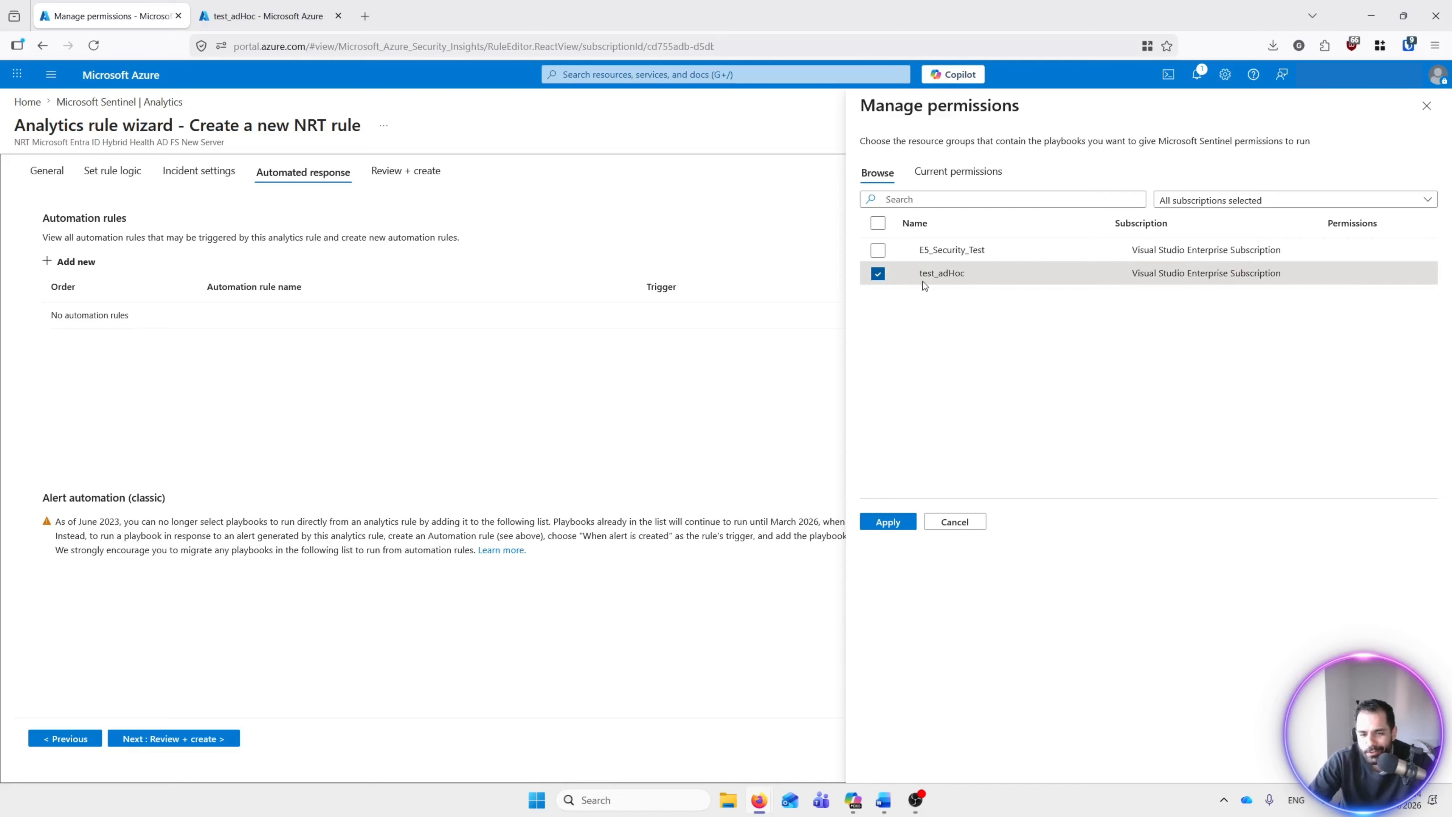
{"action": "left_click", "coordinate": [891, 522]}
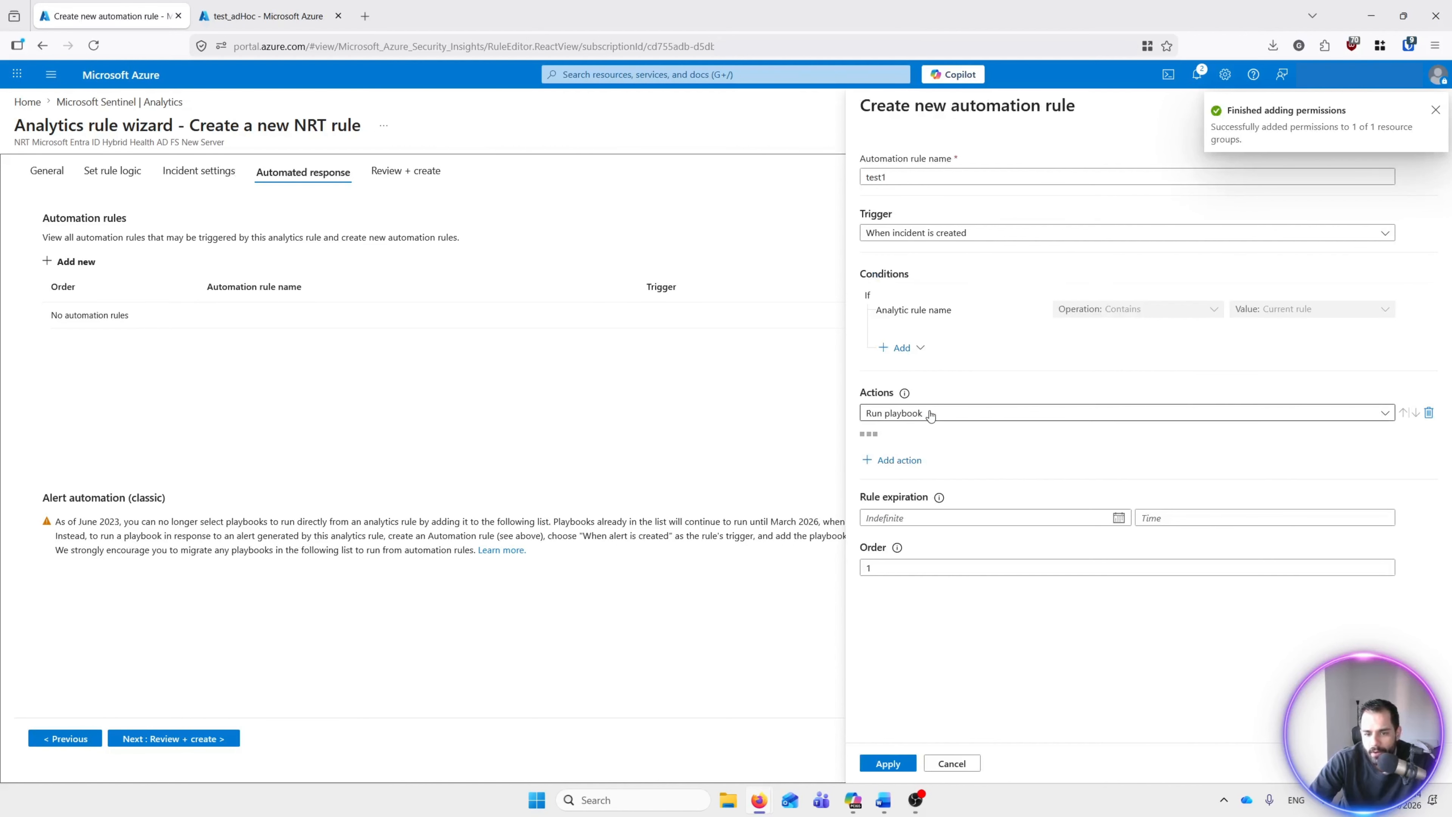
Step: Choose platbook1testgoli as the playbook for automation rule test1 and apply it
{"action": "left_click", "coordinate": [880, 444]}
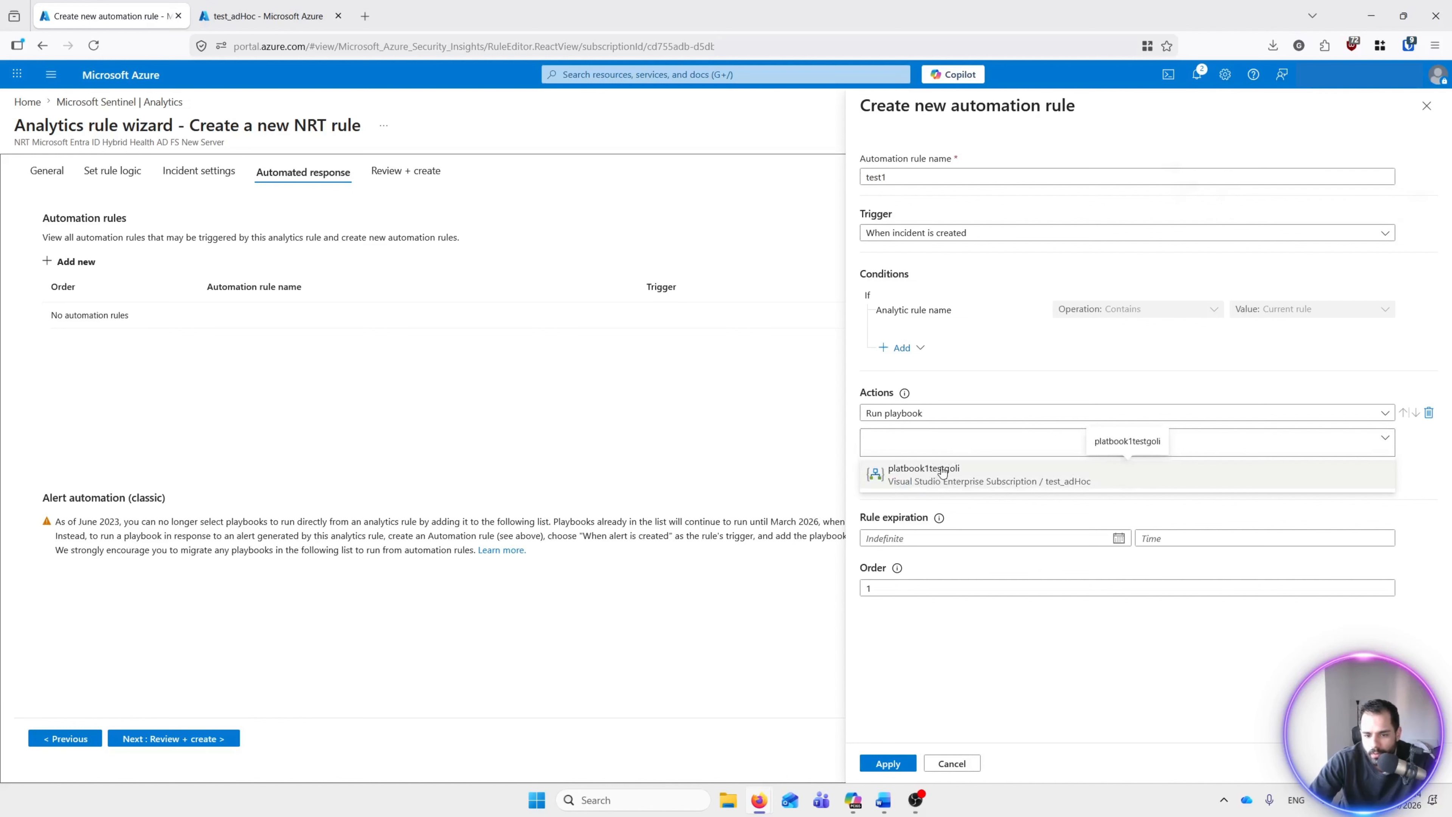
{"action": "left_click", "coordinate": [920, 477]}
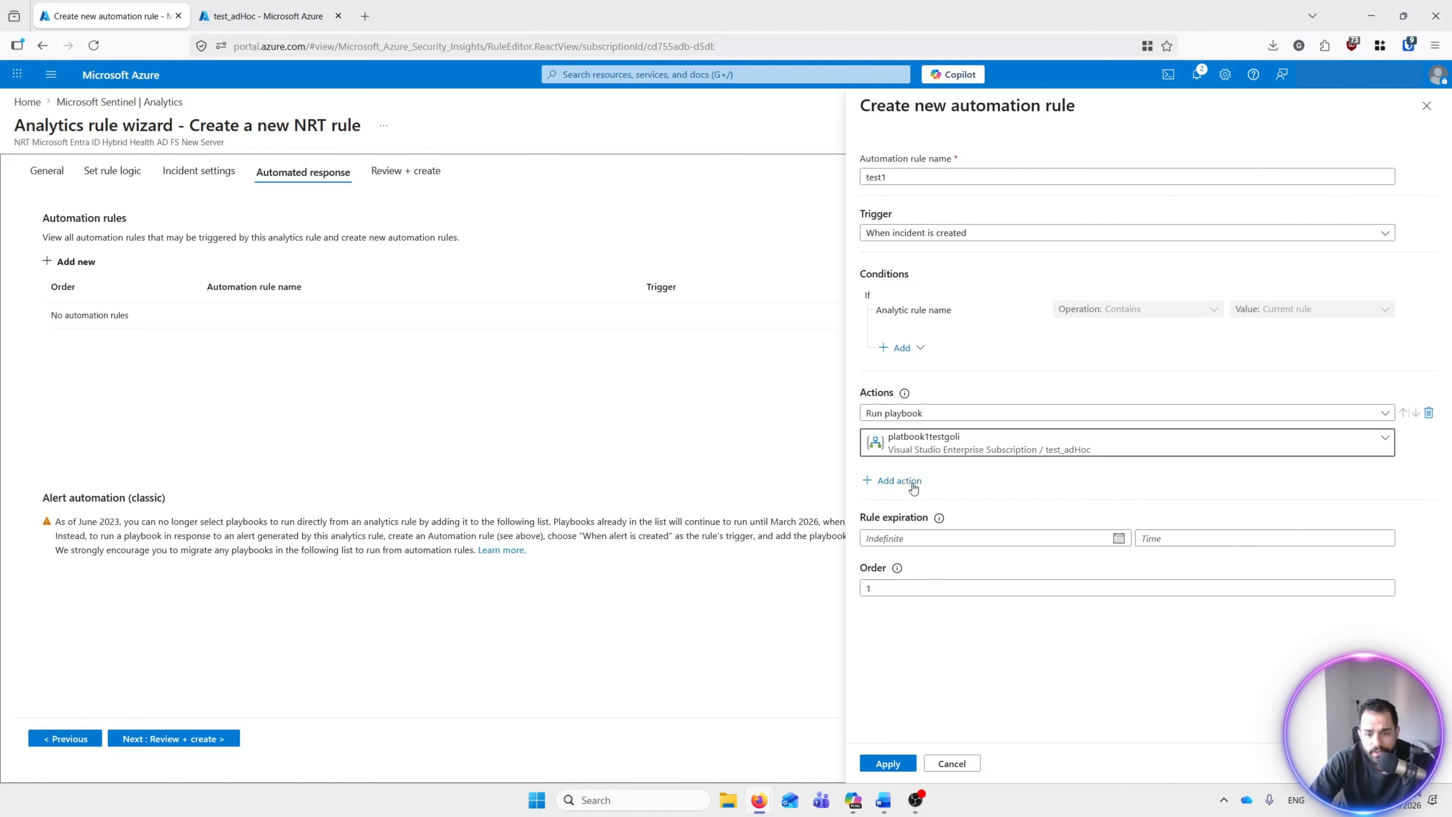
{"action": "left_click", "coordinate": [889, 763]}
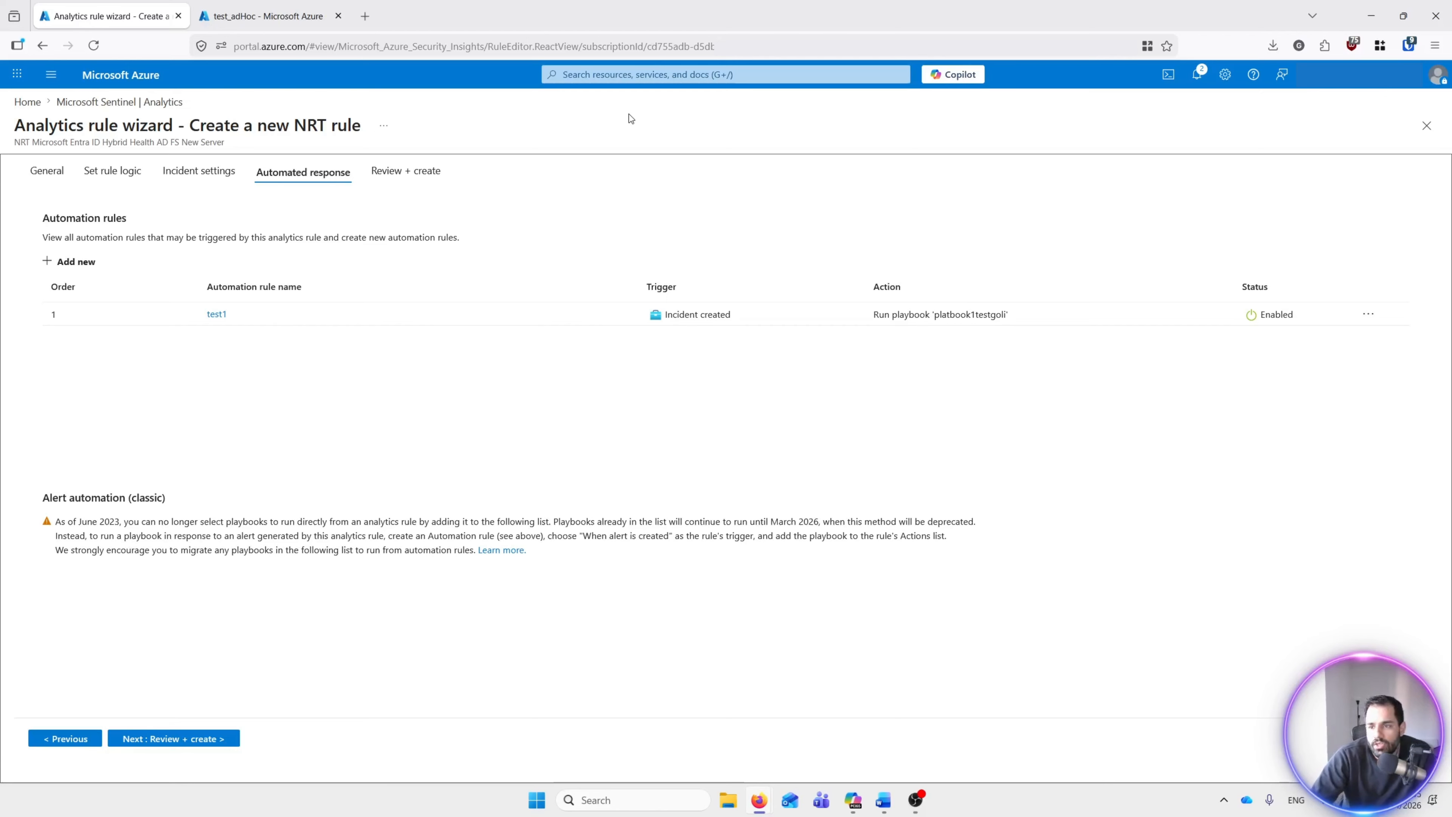
Step: Close the NRT rule wizard and check platbook1testgoli in Automation's Active playbooks list
{"action": "left_click", "coordinate": [1427, 124]}
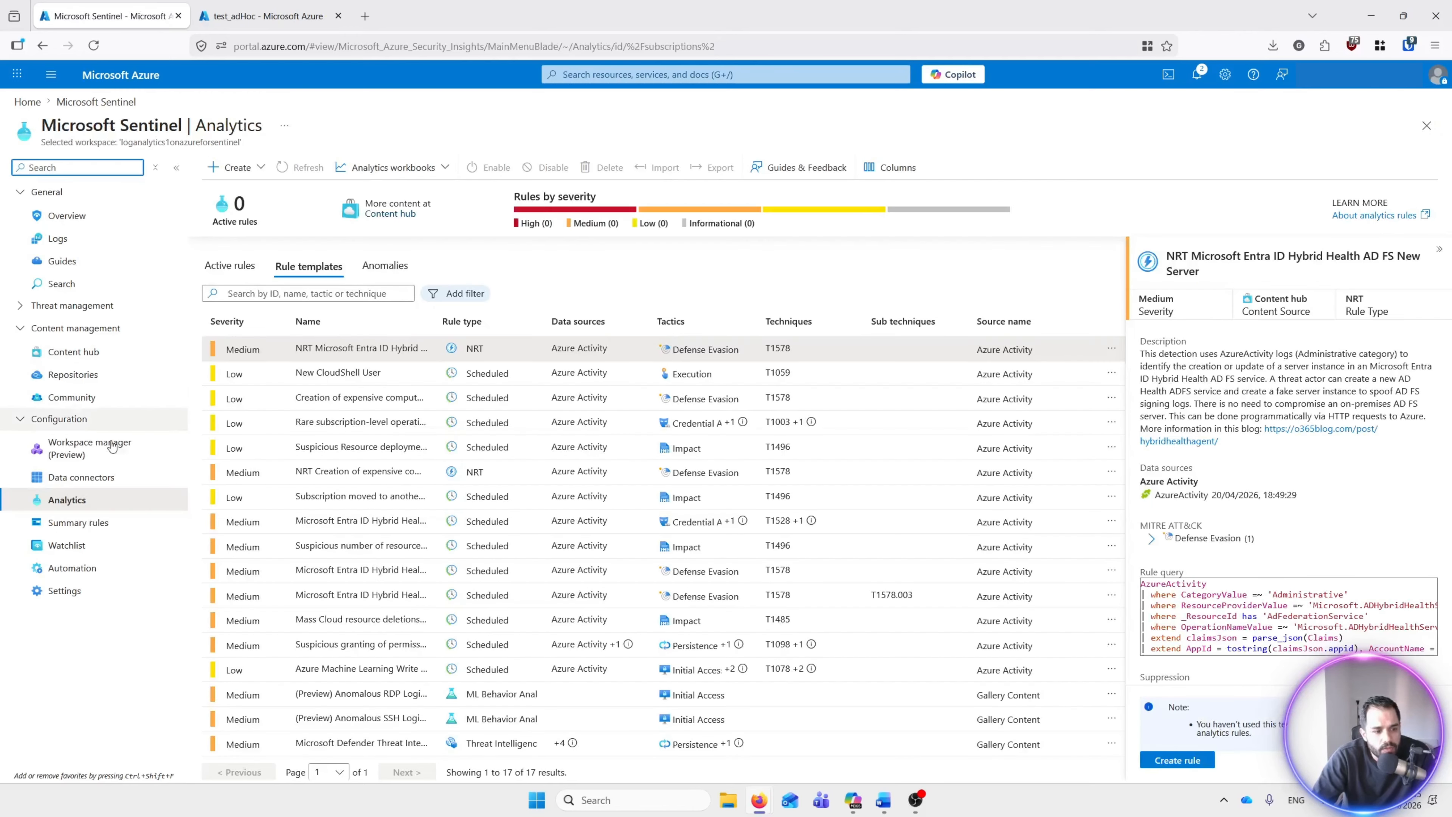
{"action": "left_click", "coordinate": [76, 572]}
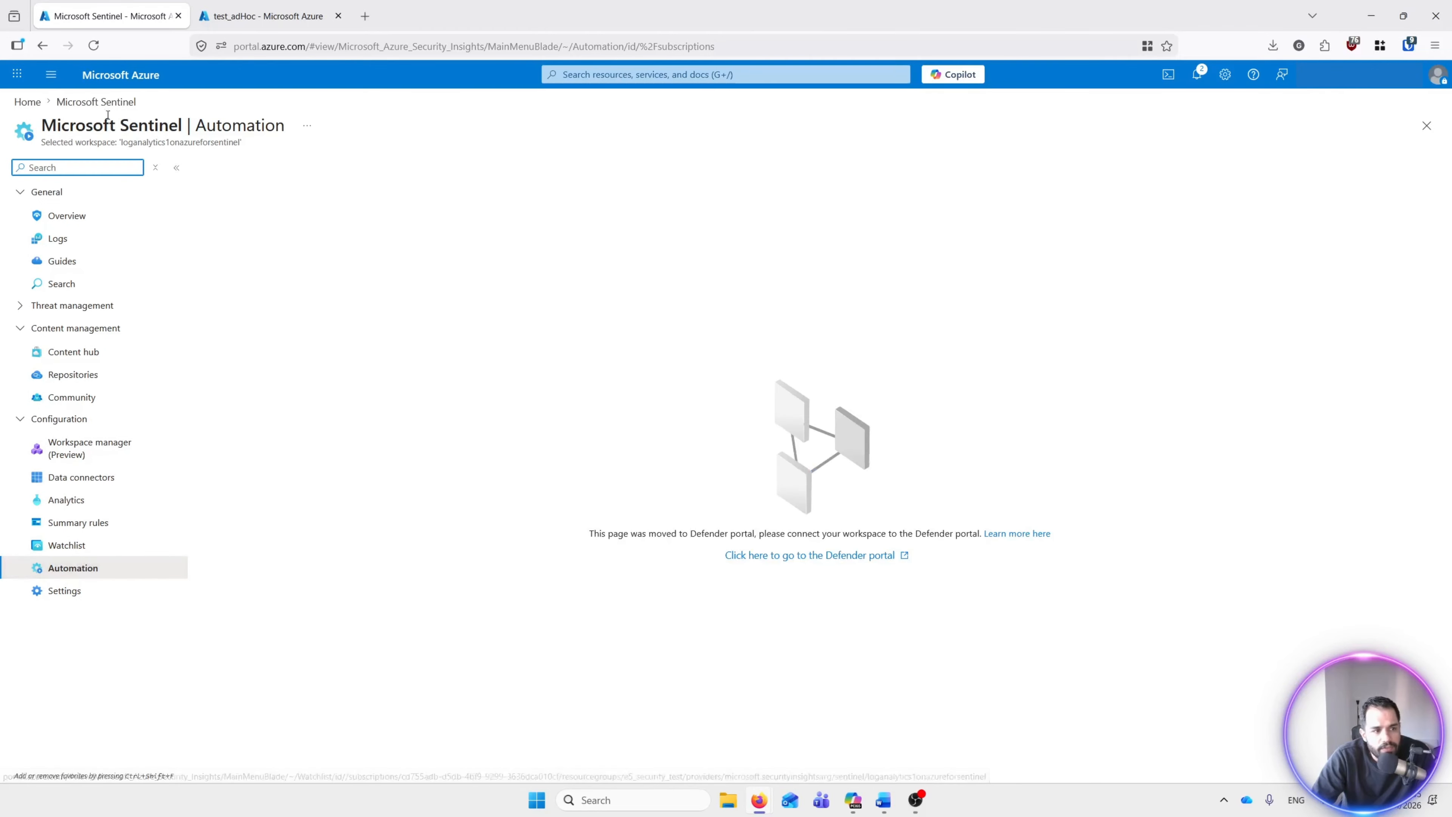
{"action": "left_click", "coordinate": [104, 69]}
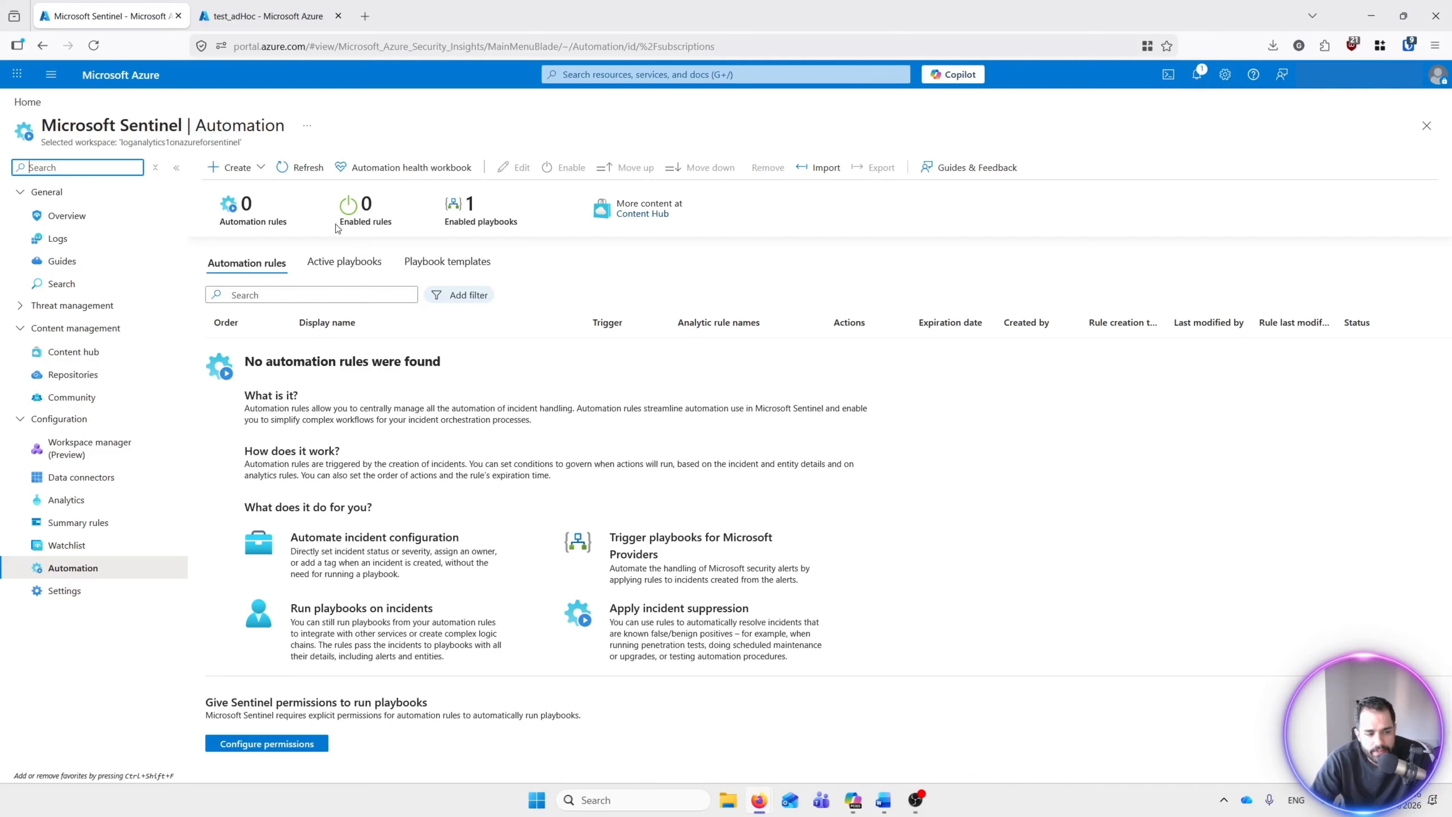
{"action": "left_click", "coordinate": [373, 262]}
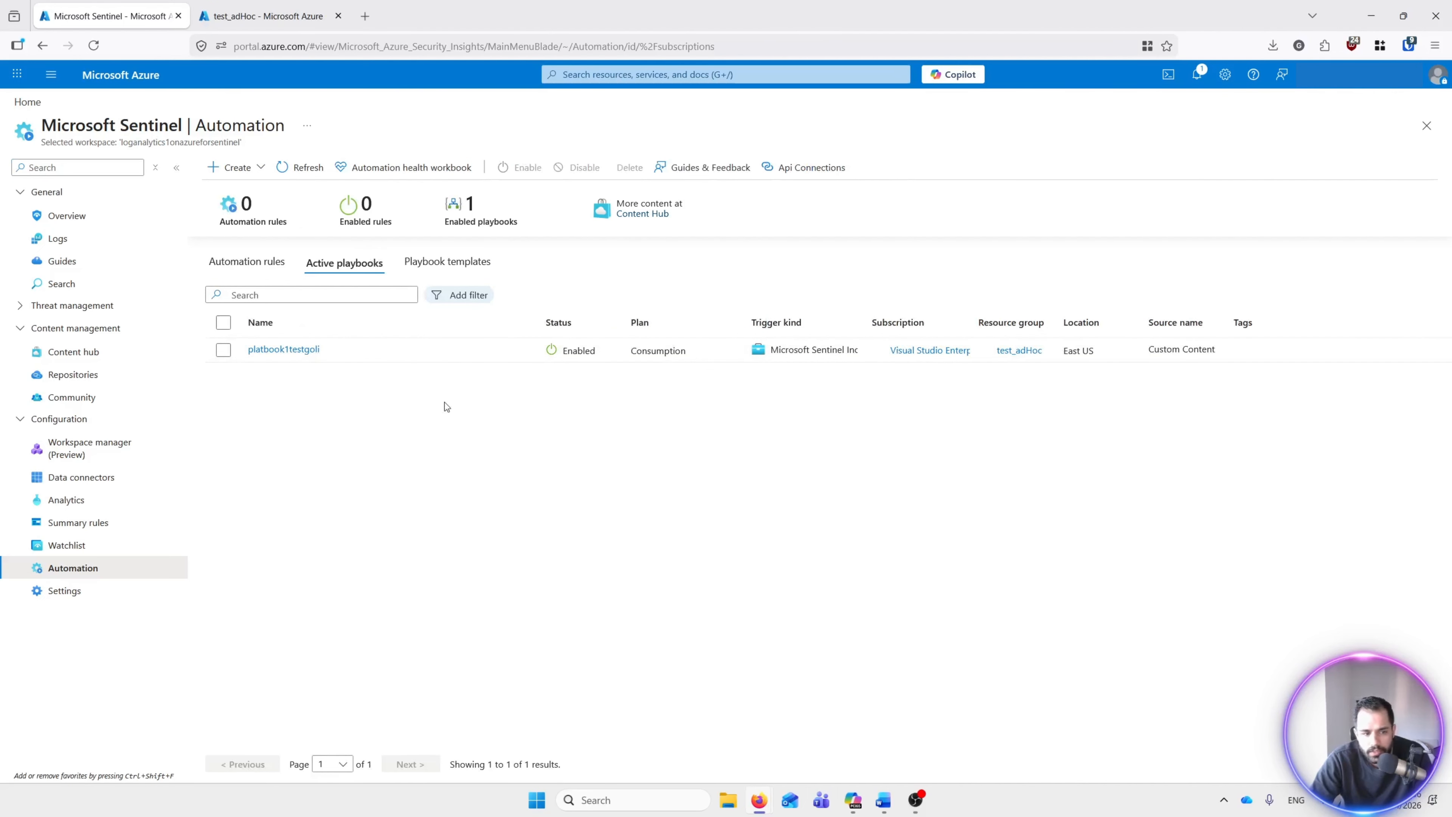
{"action": "left_click", "coordinate": [223, 349]}
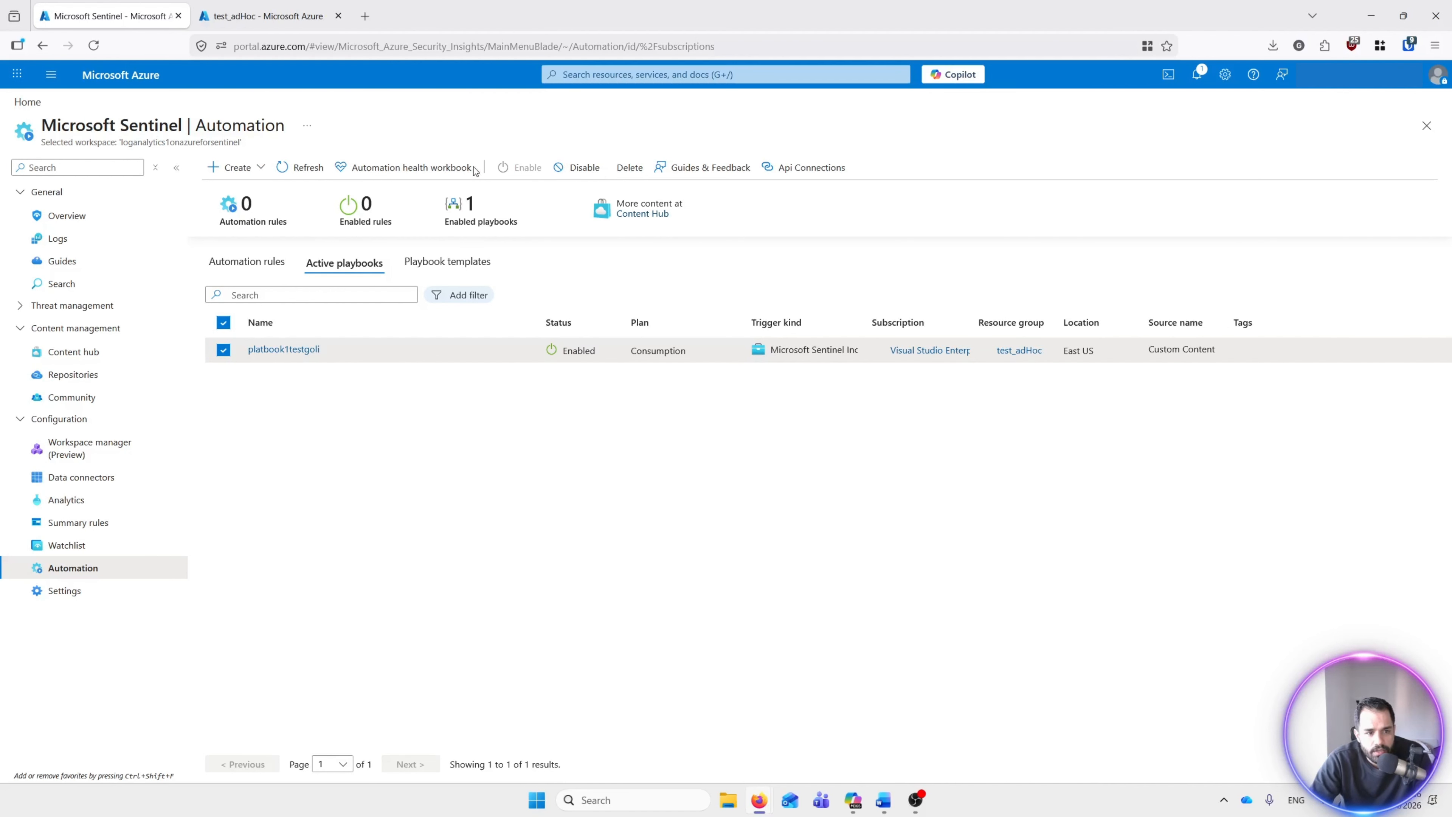
{"action": "left_click", "coordinate": [239, 168]}
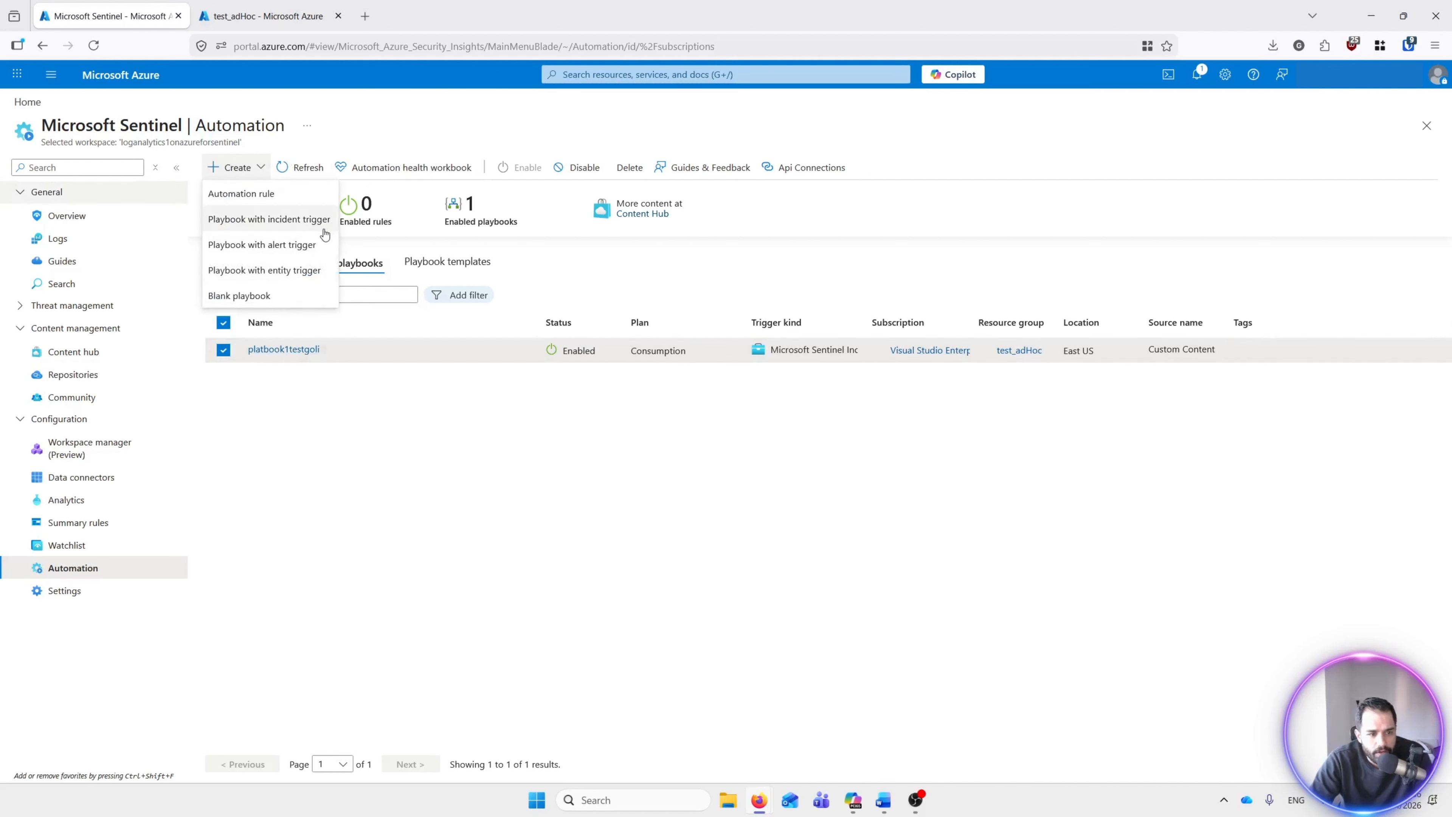
{"action": "left_click", "coordinate": [457, 453]}
Step: From Home, find Logic apps via search 'logi' and open platbook1testgoli in the designer
{"action": "left_click", "coordinate": [150, 75]}
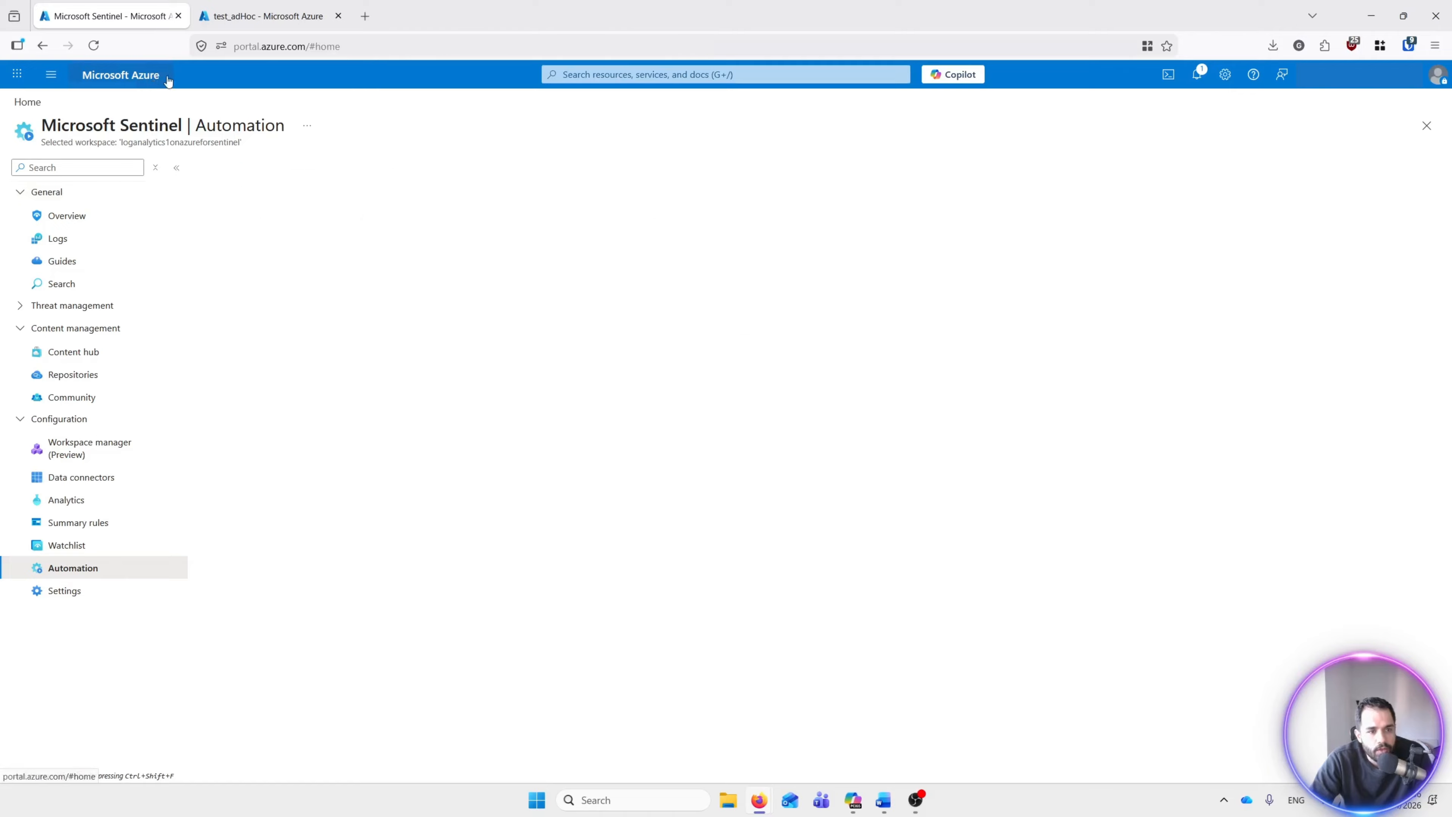
{"action": "left_click", "coordinate": [655, 71]}
{"action": "type", "text": "logi"}
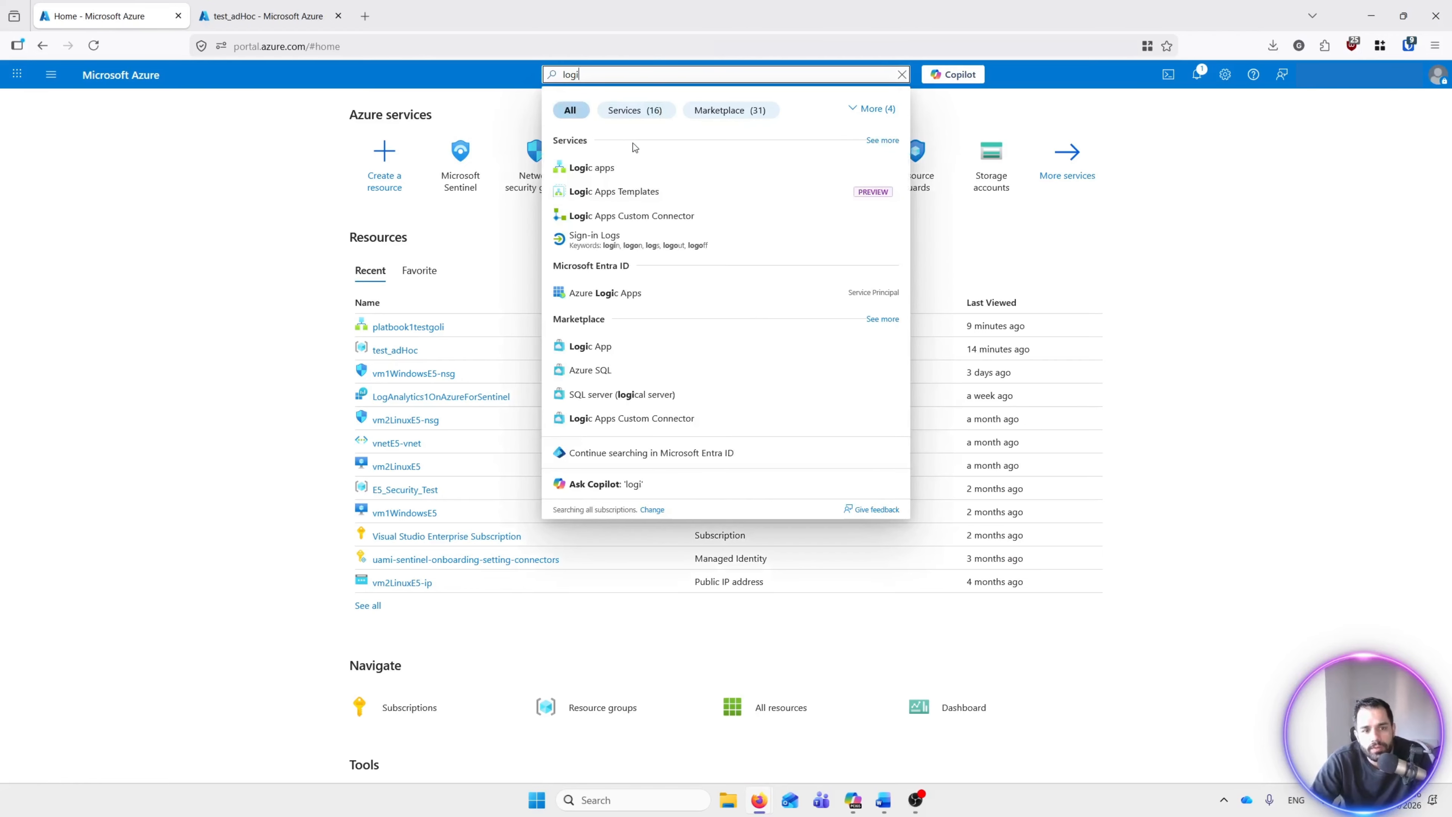
{"action": "left_click", "coordinate": [592, 168]}
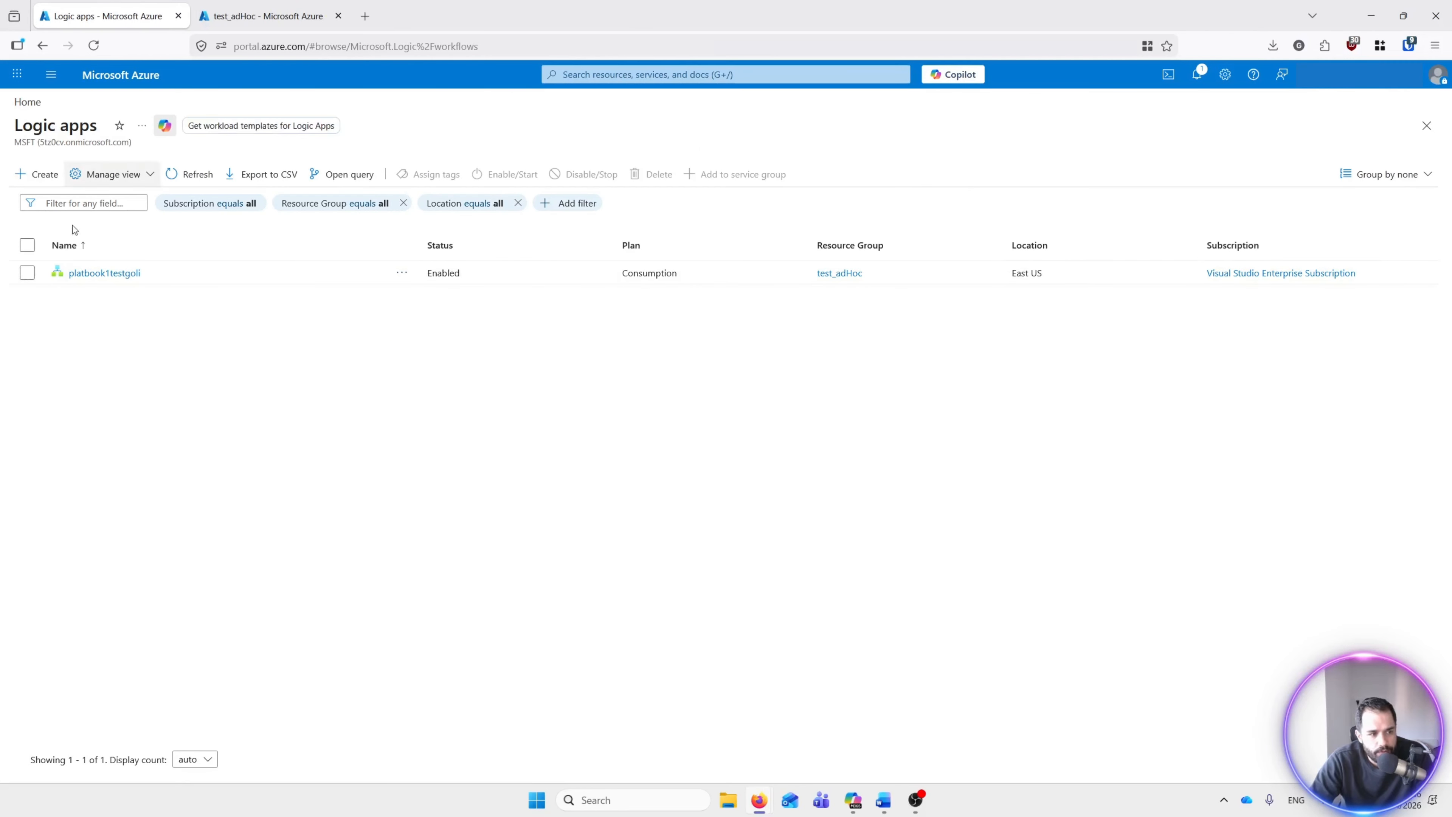
{"action": "left_click", "coordinate": [112, 274]}
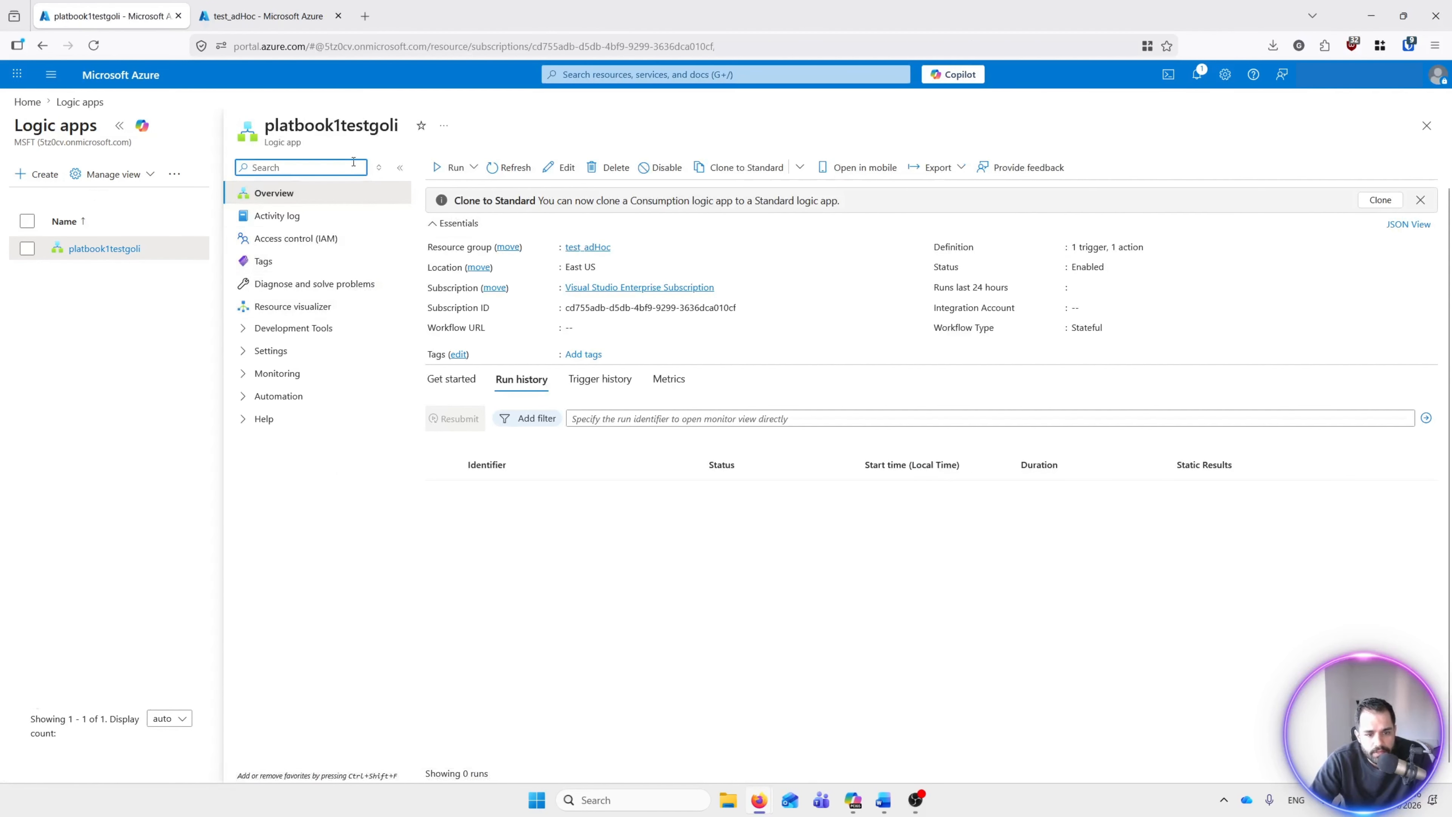
{"action": "left_click", "coordinate": [568, 169]}
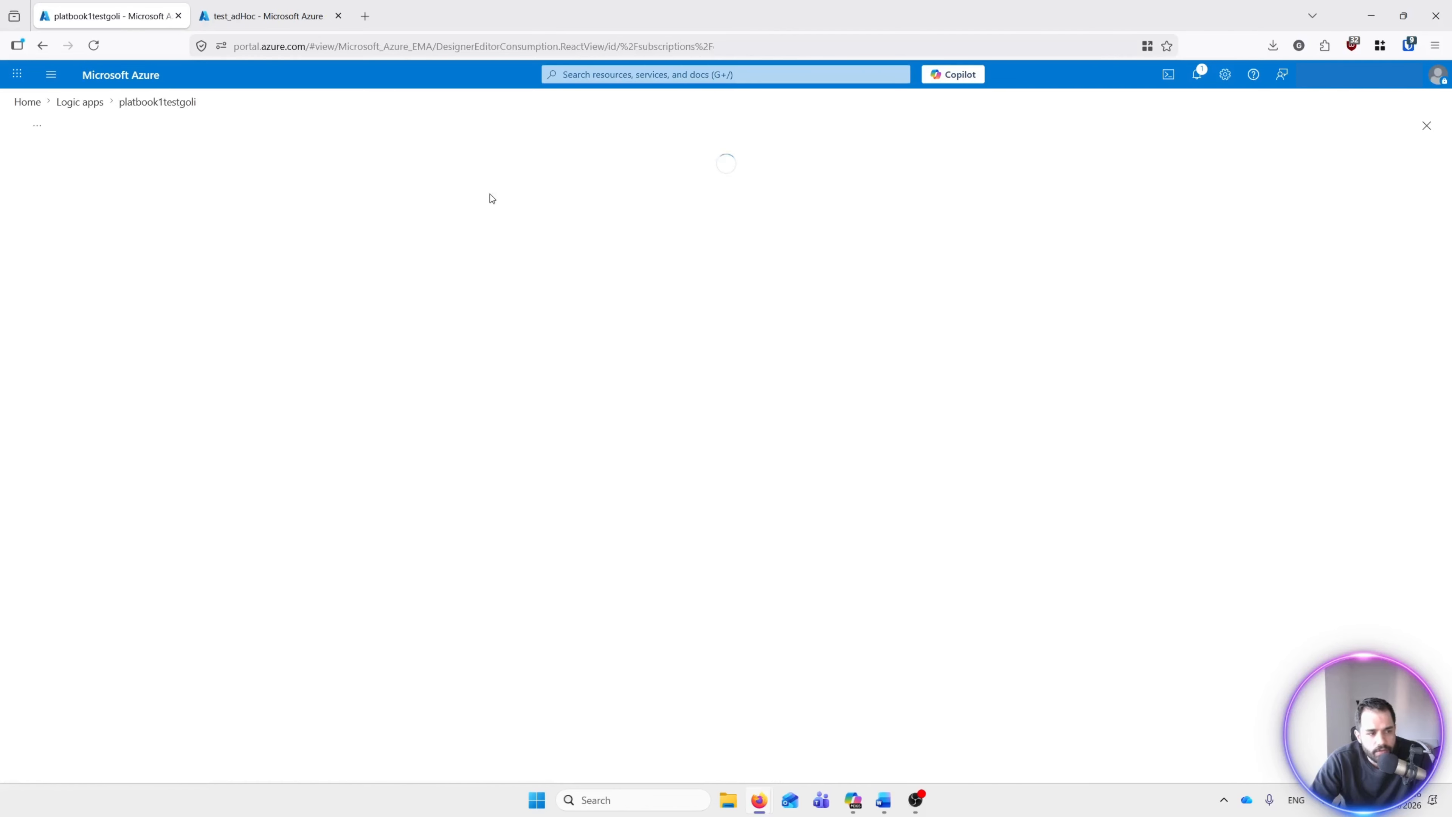